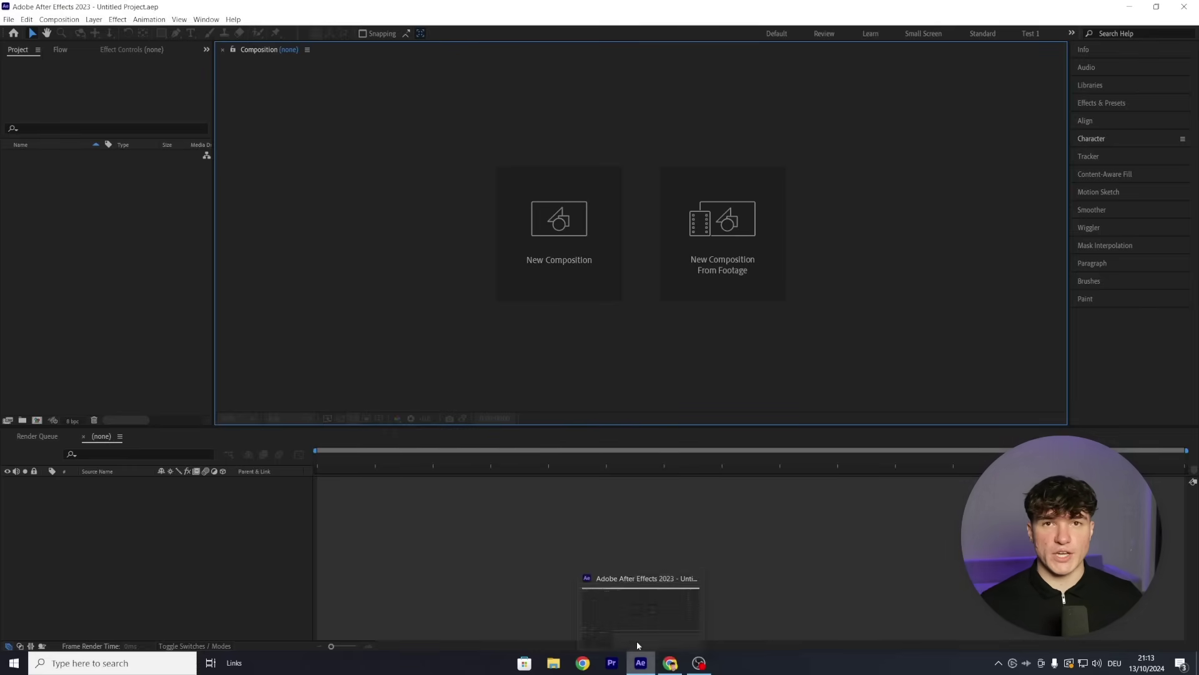
Step: Create a new 1080 x 1080 px composition at 60 fps with a duration of 30 seconds
click(561, 229)
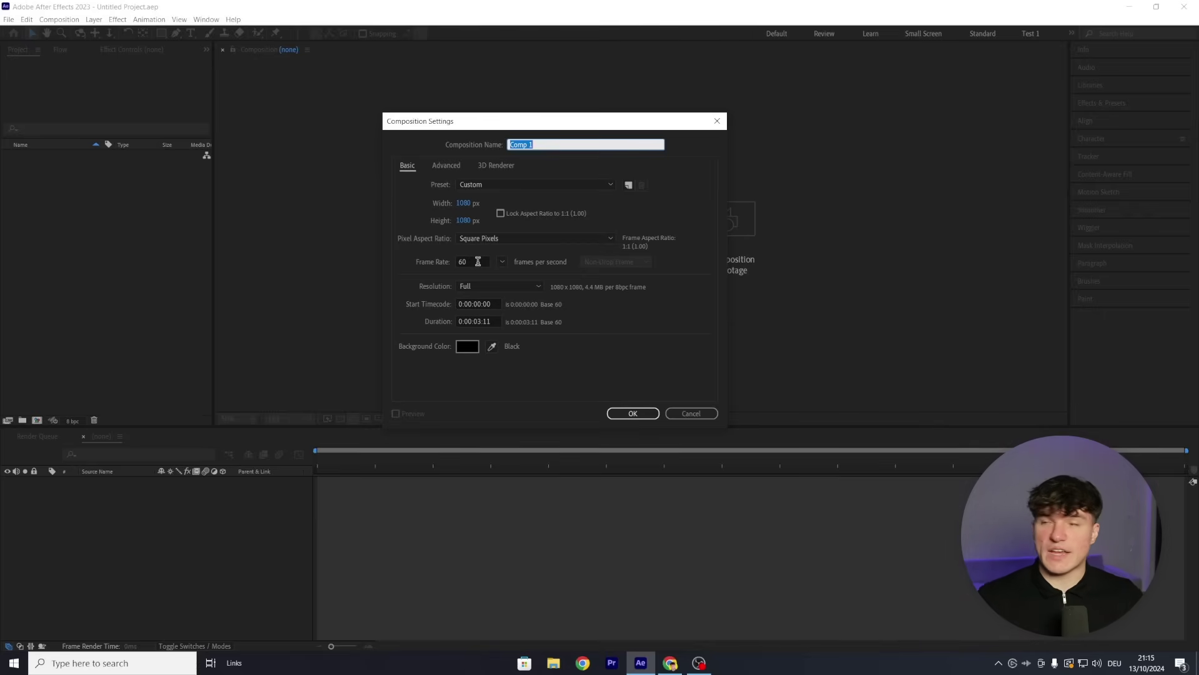
click(474, 320)
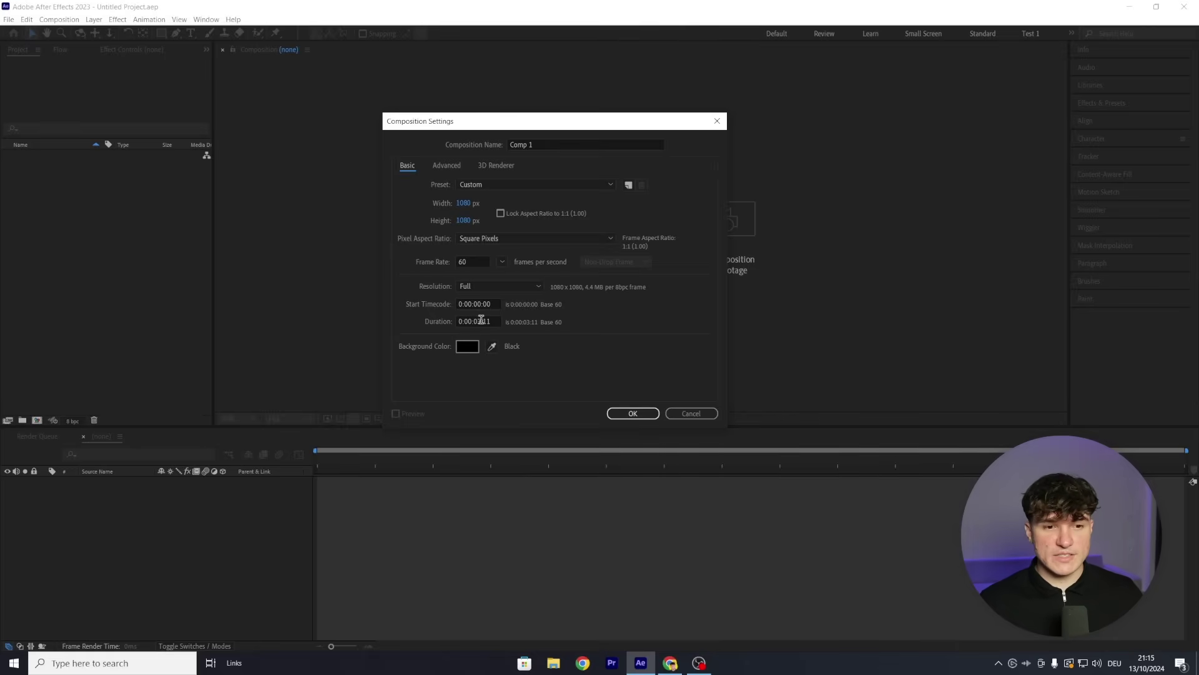
click(474, 320)
double_click(475, 321)
text(3000)
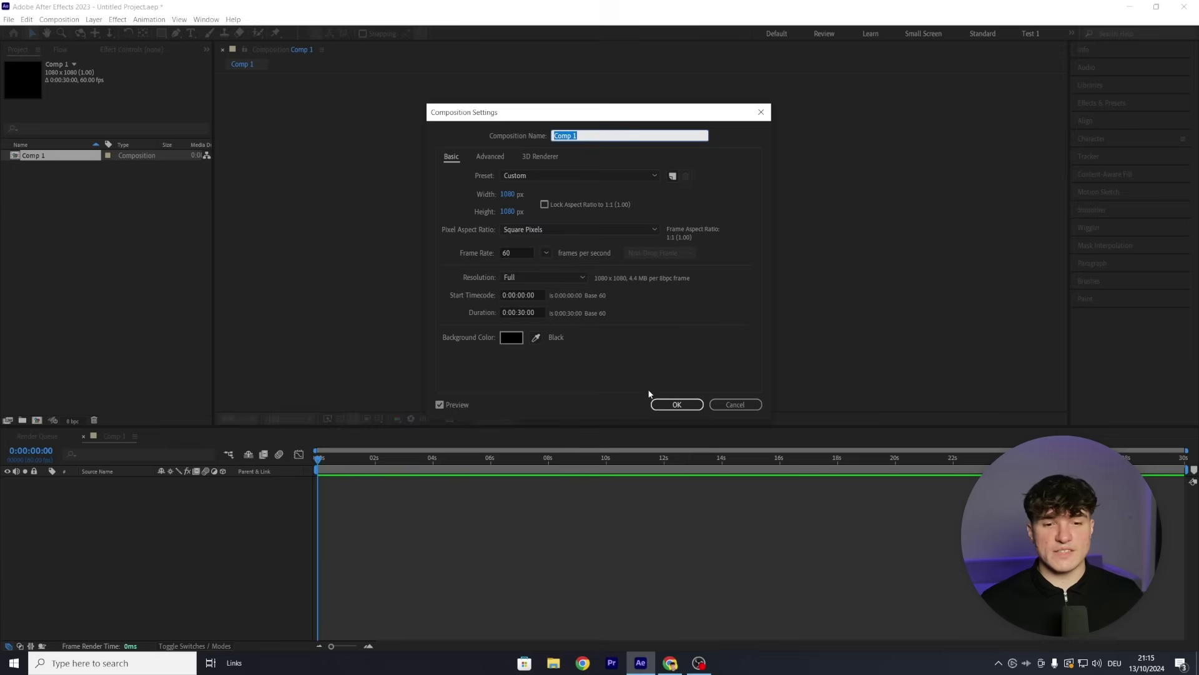
click(633, 413)
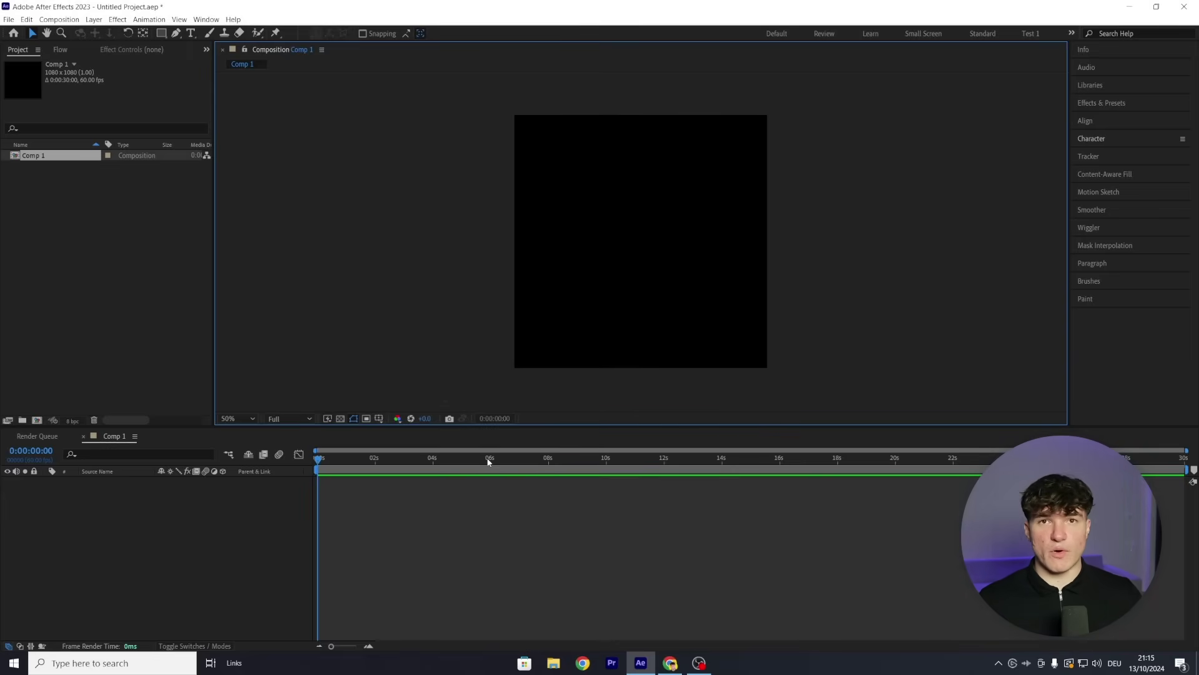
Step: Import MovieScenes.mp4 and Sound.mp3 and add the footage to the Comp 1 timeline
click(8, 19)
mouse_move(66, 150)
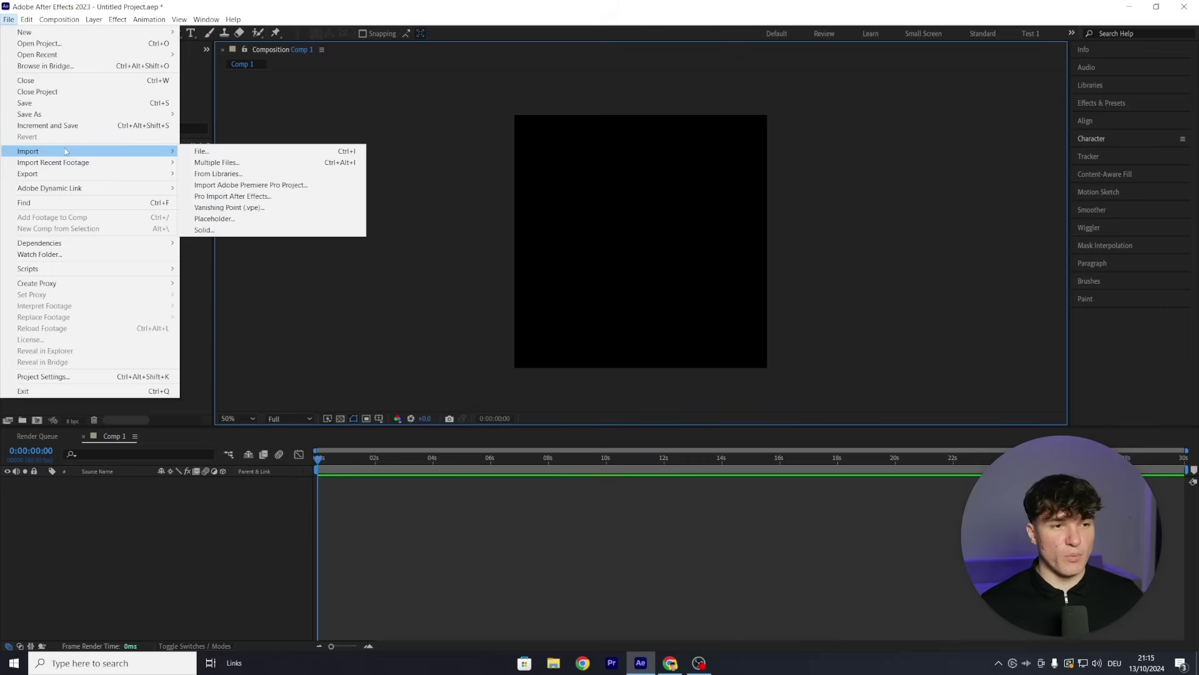
click(220, 150)
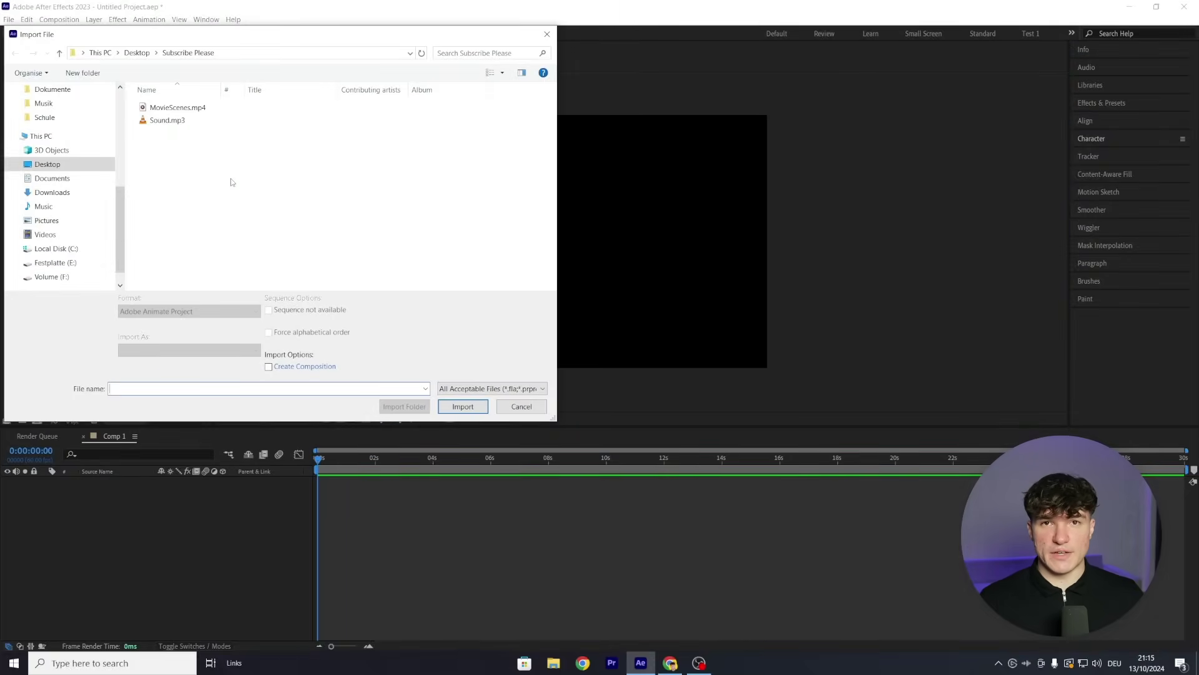
drag(231, 181, 171, 118)
click(459, 407)
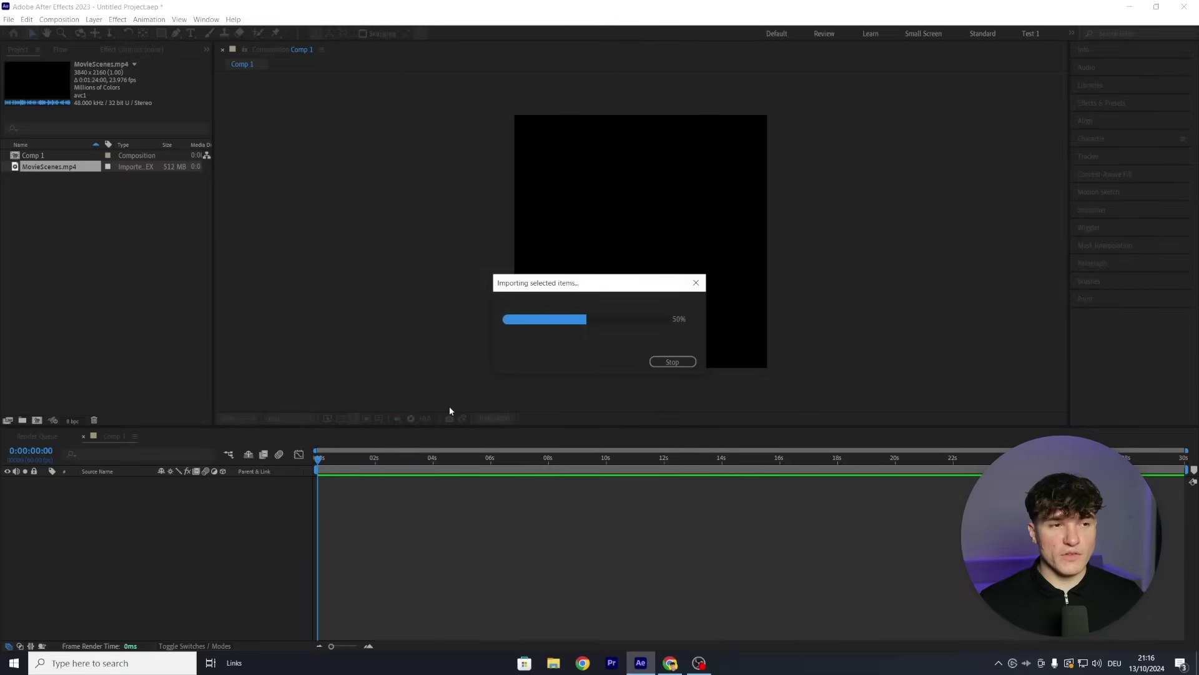
drag(43, 170, 313, 508)
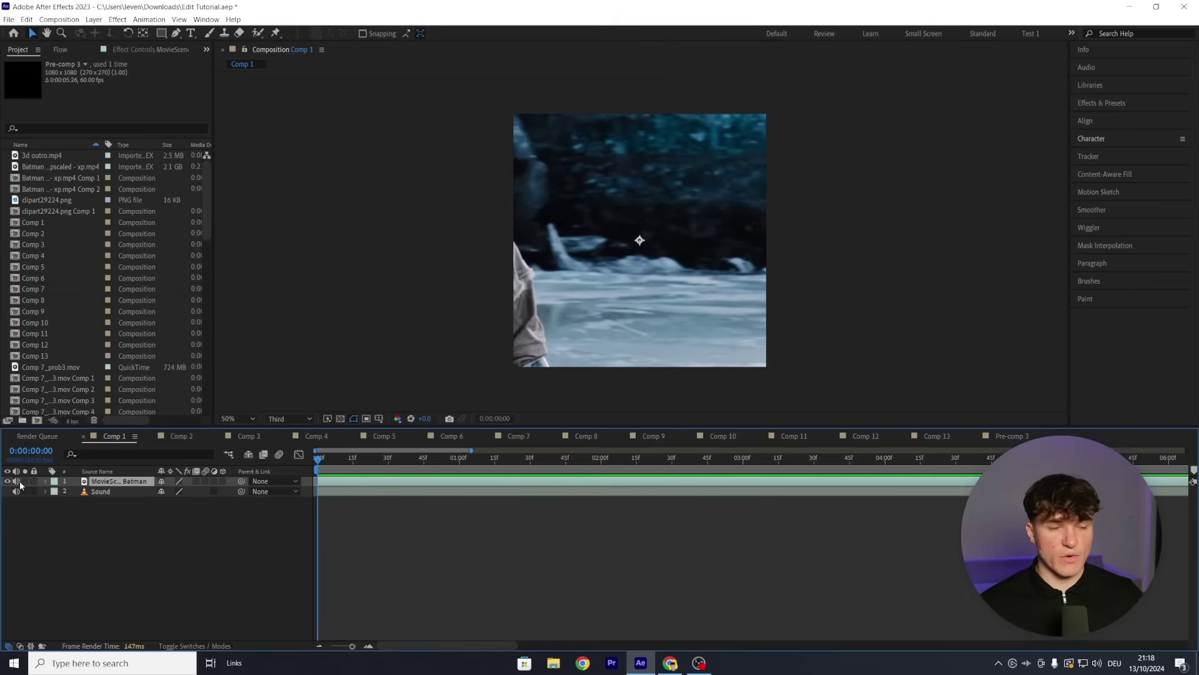
Step: Convert the Sound layer's audio to keyframes
right_click(329, 493)
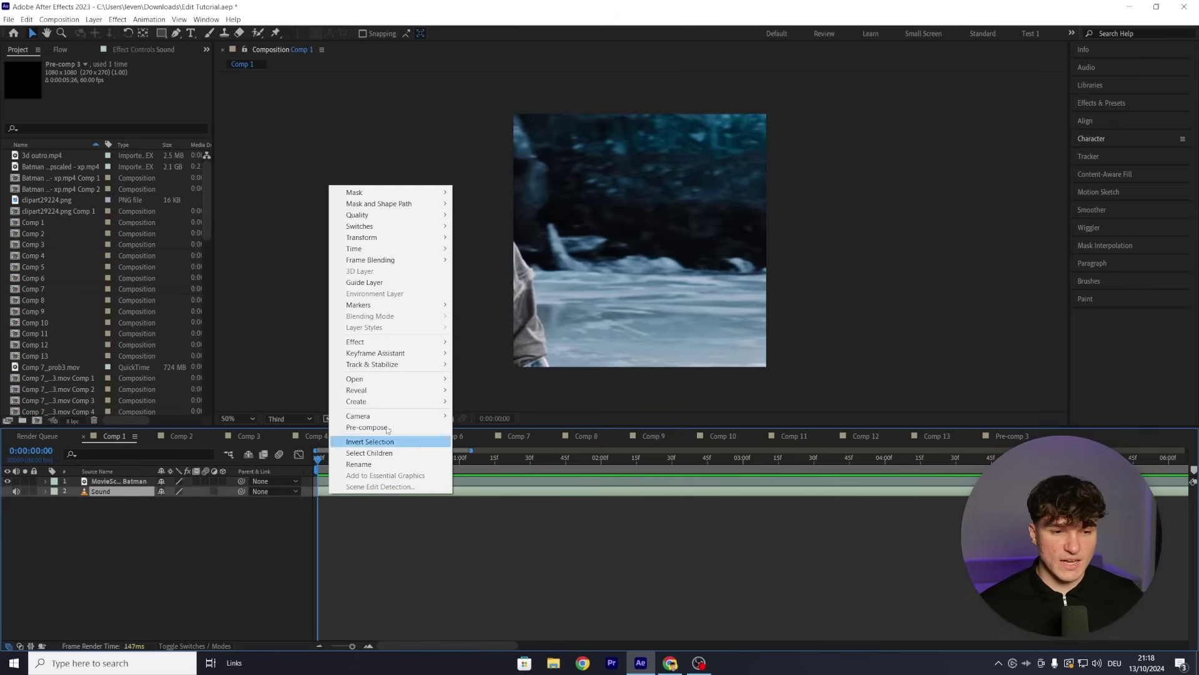
mouse_move(399, 353)
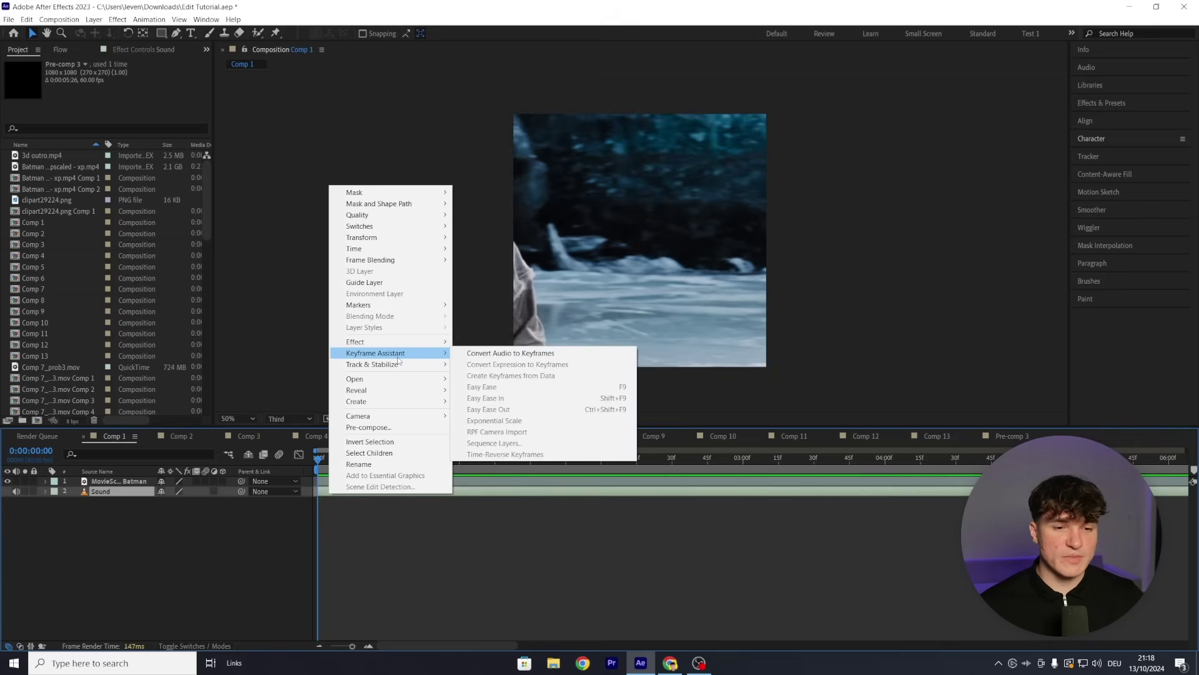
click(508, 353)
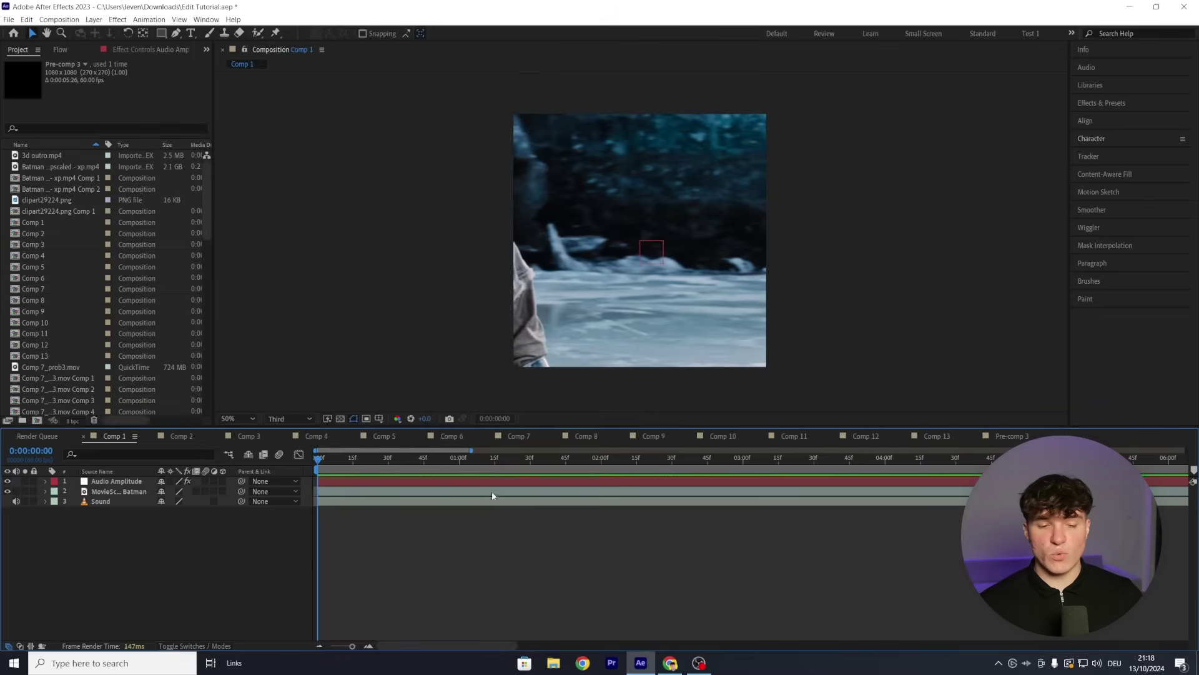
Step: Display the Both Channels slider keyframes of the Audio Amplitude layer as a graph over the timeline
click(516, 481)
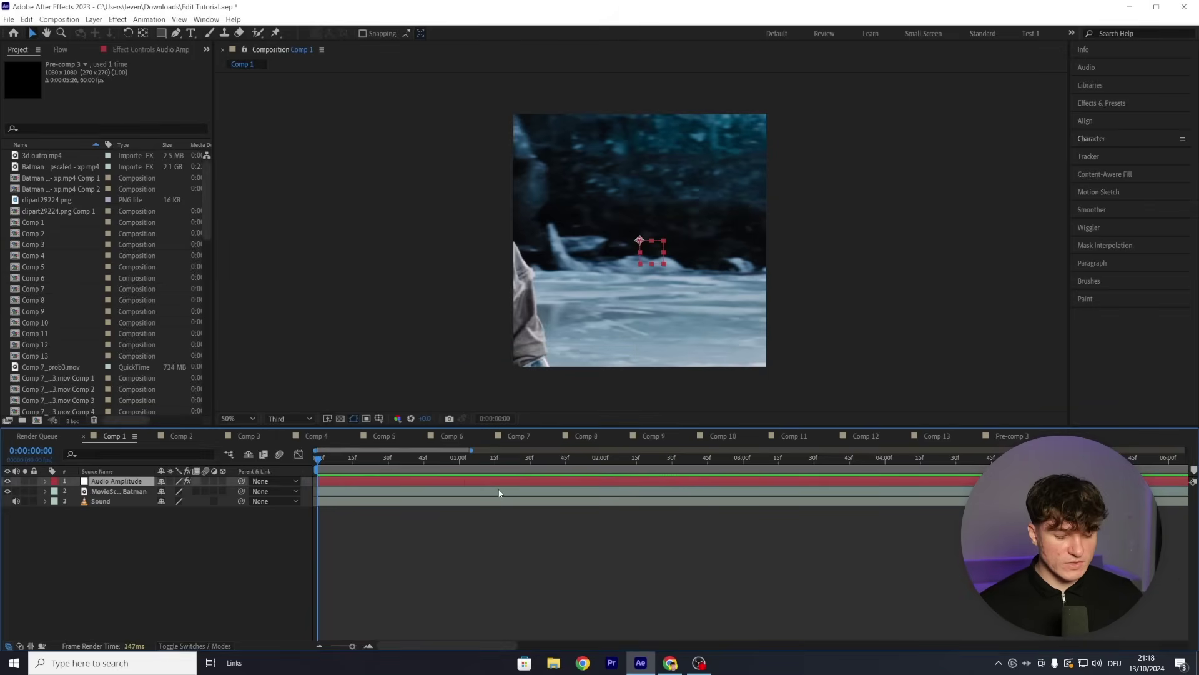
key(u)
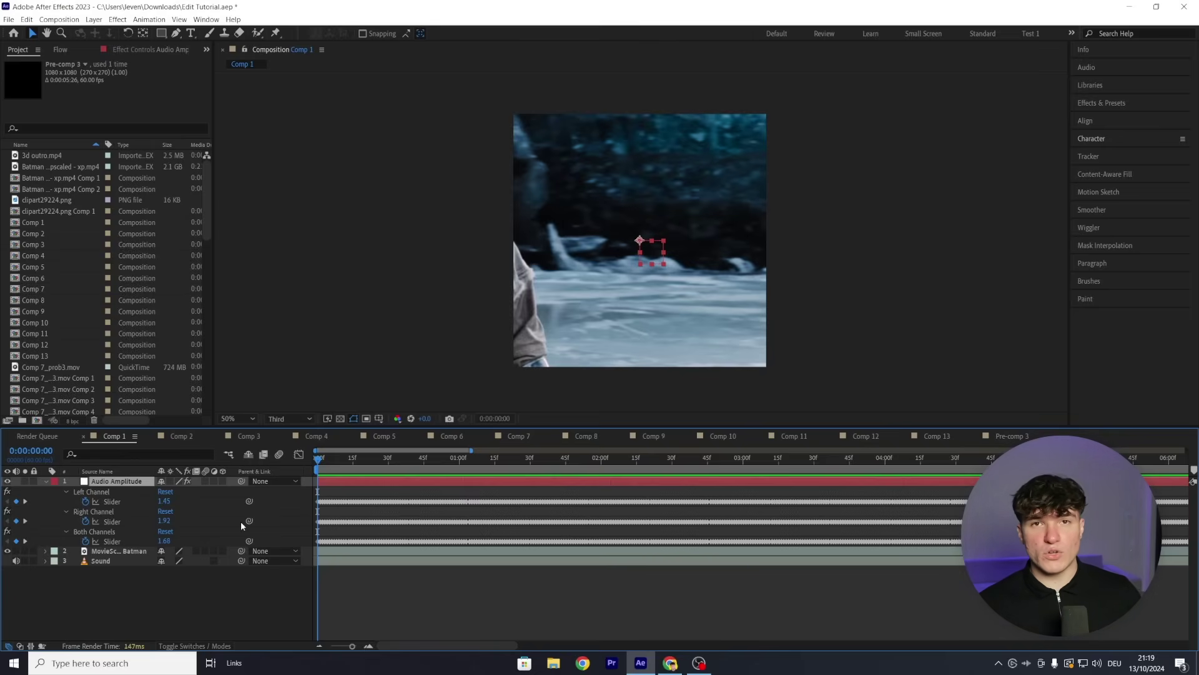
click(116, 541)
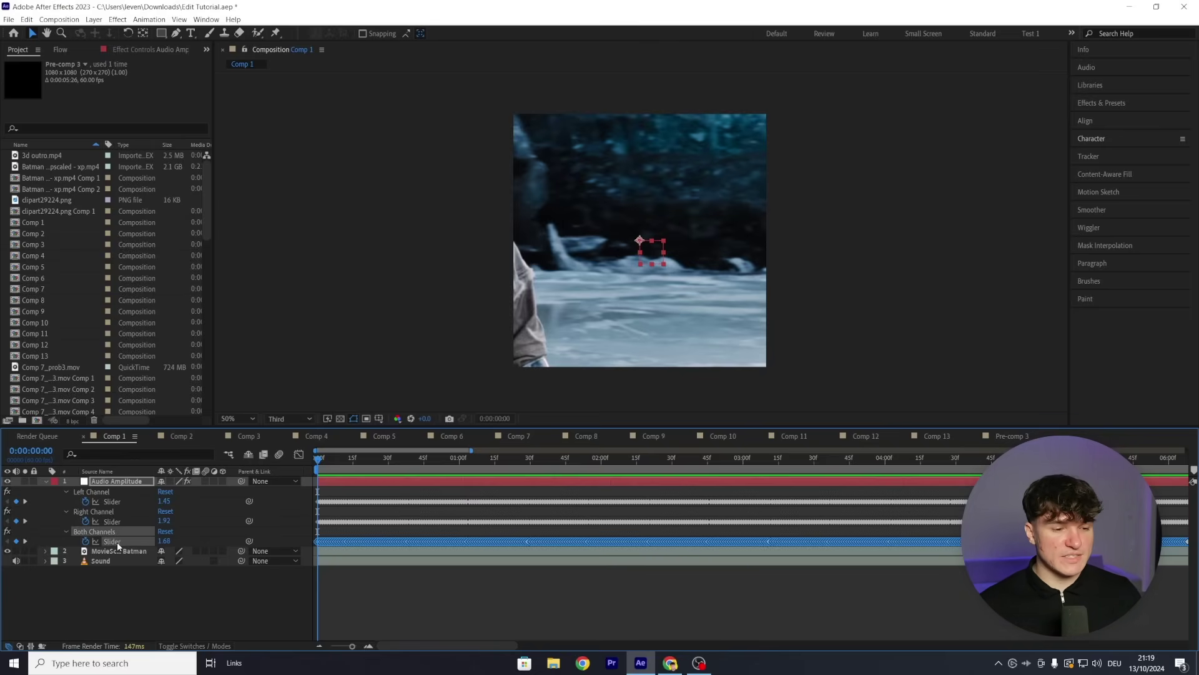
click(298, 455)
drag(352, 646, 343, 637)
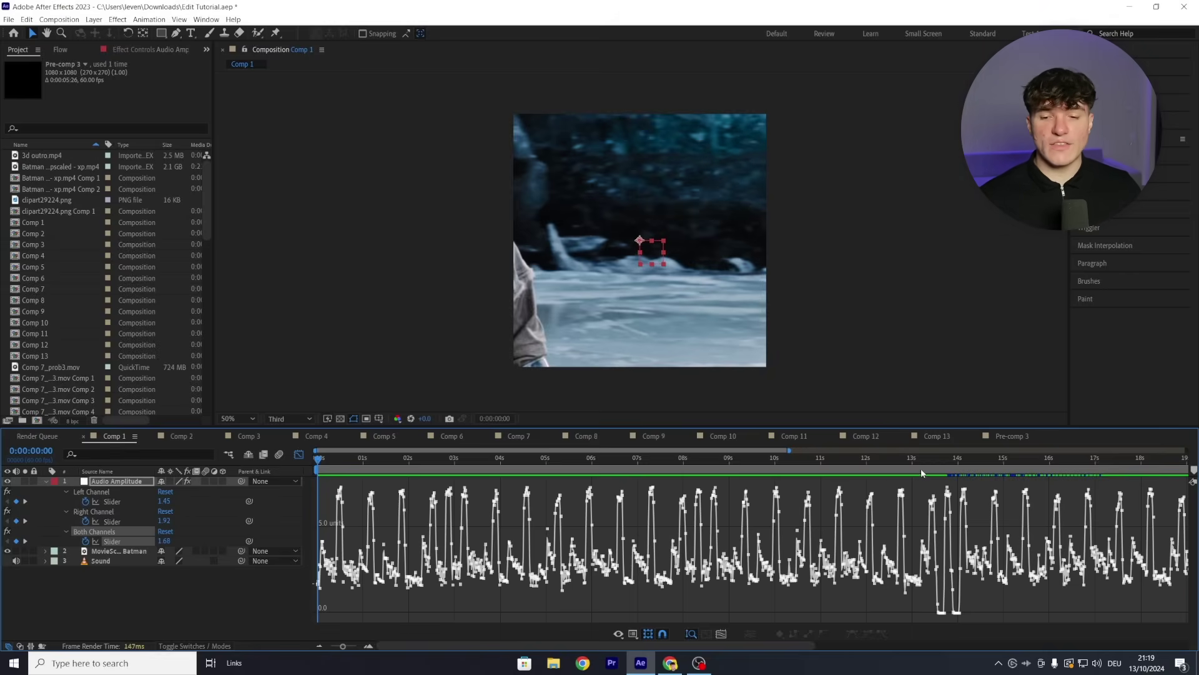
Step: Locate the audio peak at 0:00:14:04 in the amplitude graph and add a composition marker for the beat
drag(924, 459, 960, 459)
click(368, 646)
drag(751, 460, 756, 461)
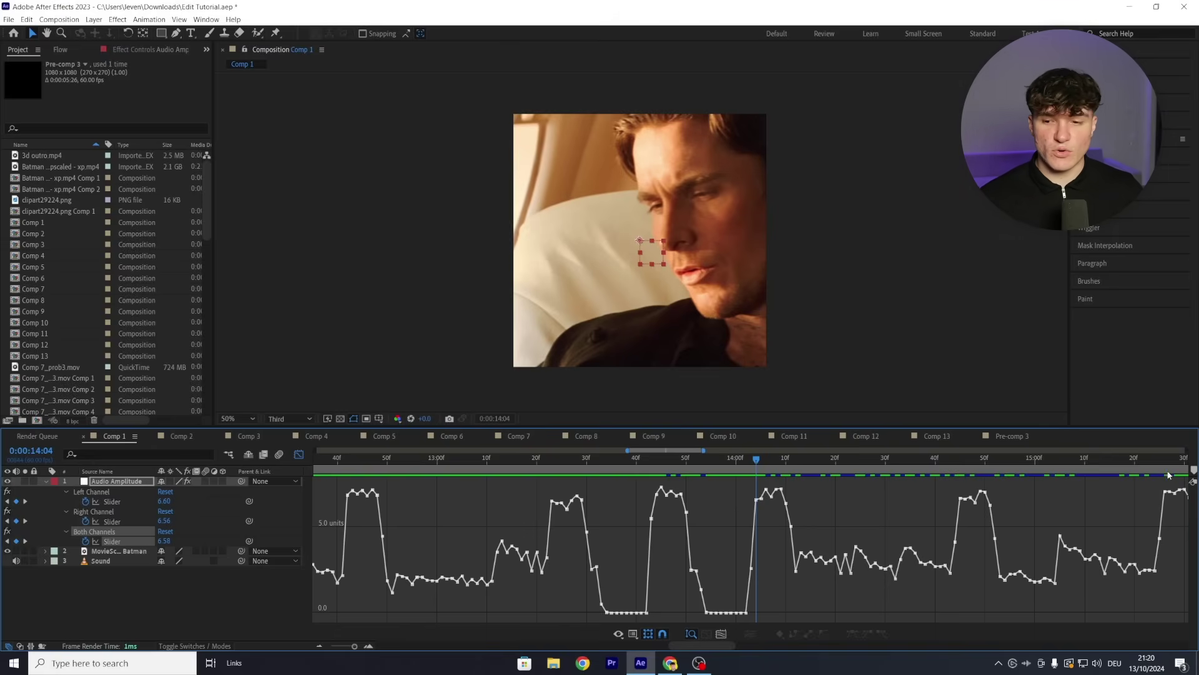
mouse_move(1194, 473)
mouse_down()
mouse_move(757, 470)
mouse_move(961, 466)
mouse_up()
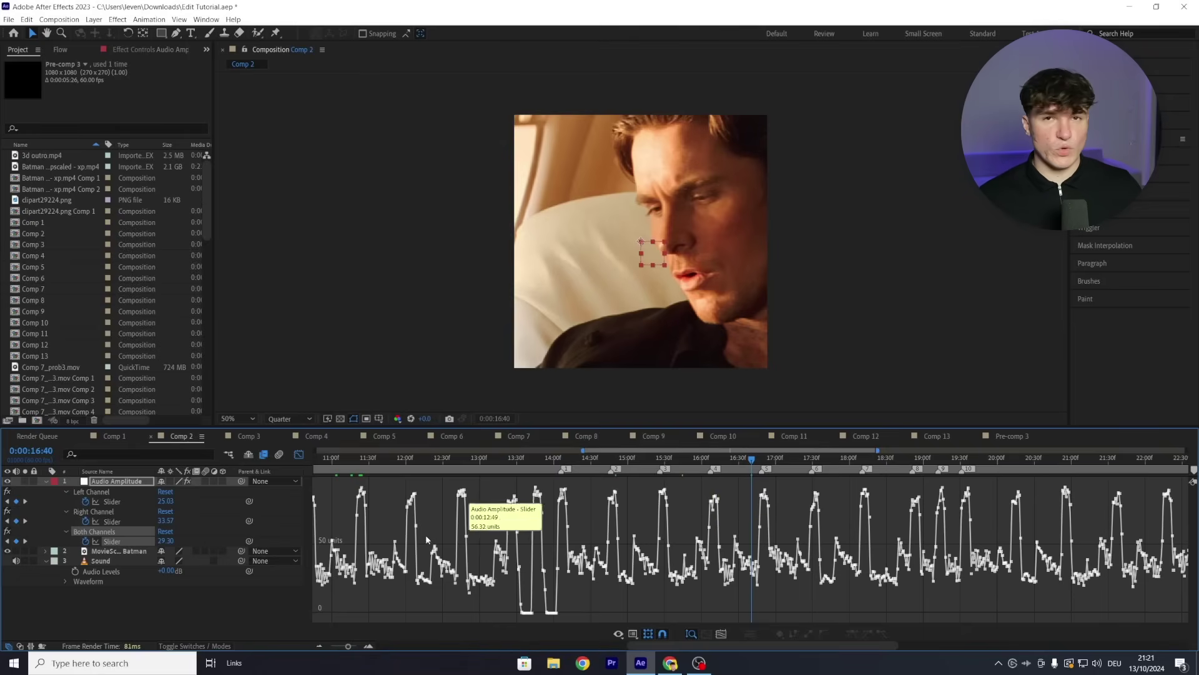
Step: Close the graph view and delete the Audio Amplitude layer from Comp 2
click(299, 460)
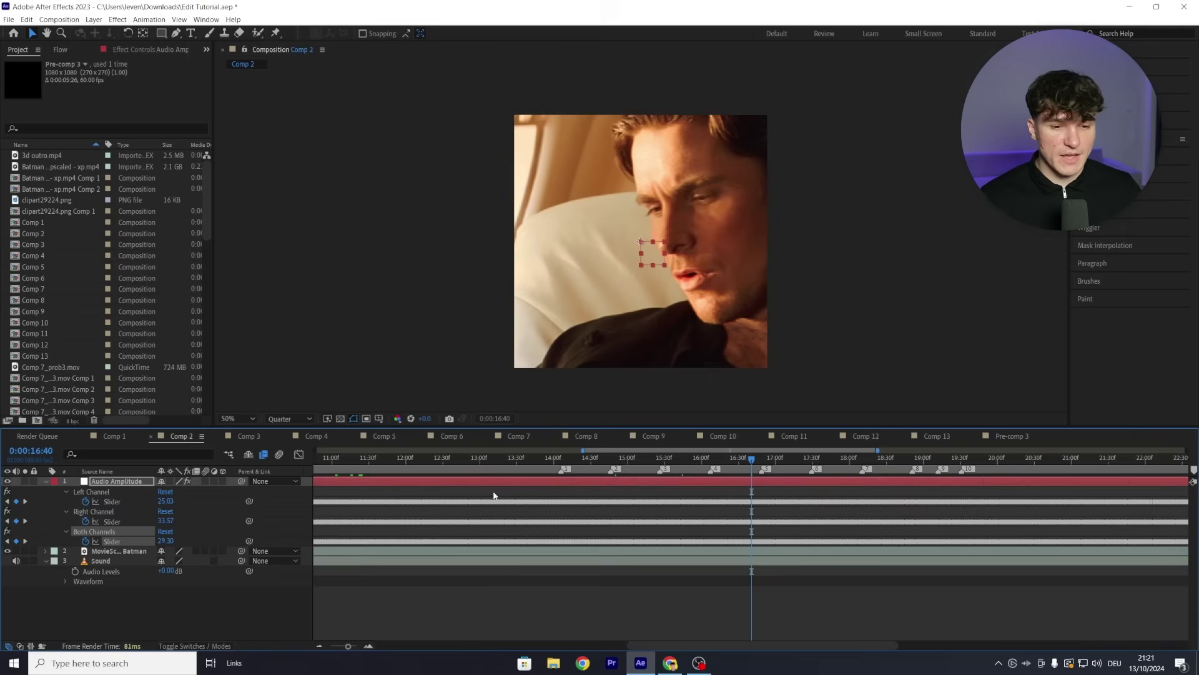
click(536, 484)
key(Delete)
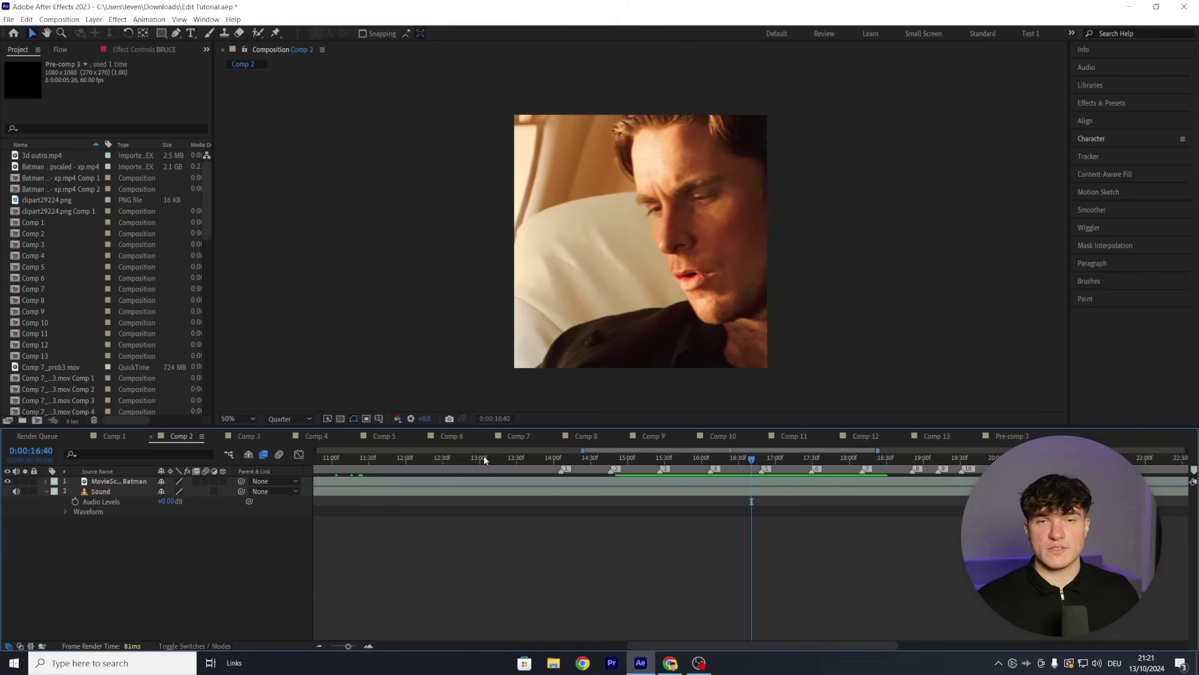
Step: Scale the MovieScenes Batman layer to 68%
click(672, 493)
click(685, 485)
key(s)
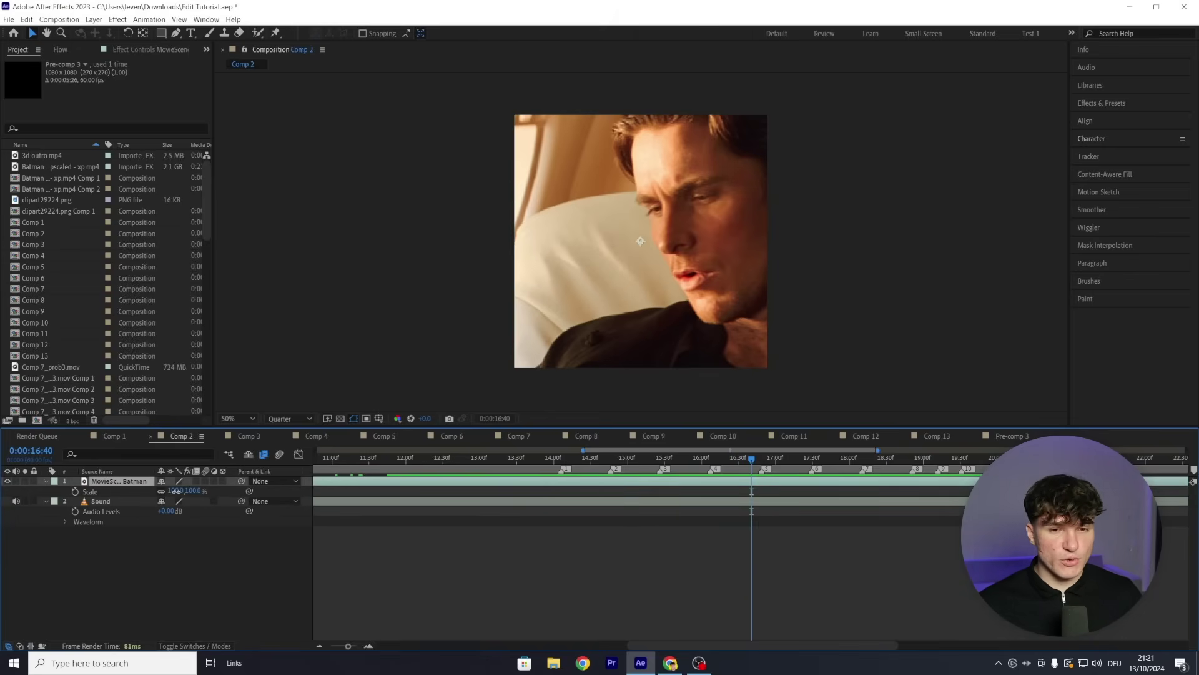
drag(174, 491, 159, 491)
click(263, 546)
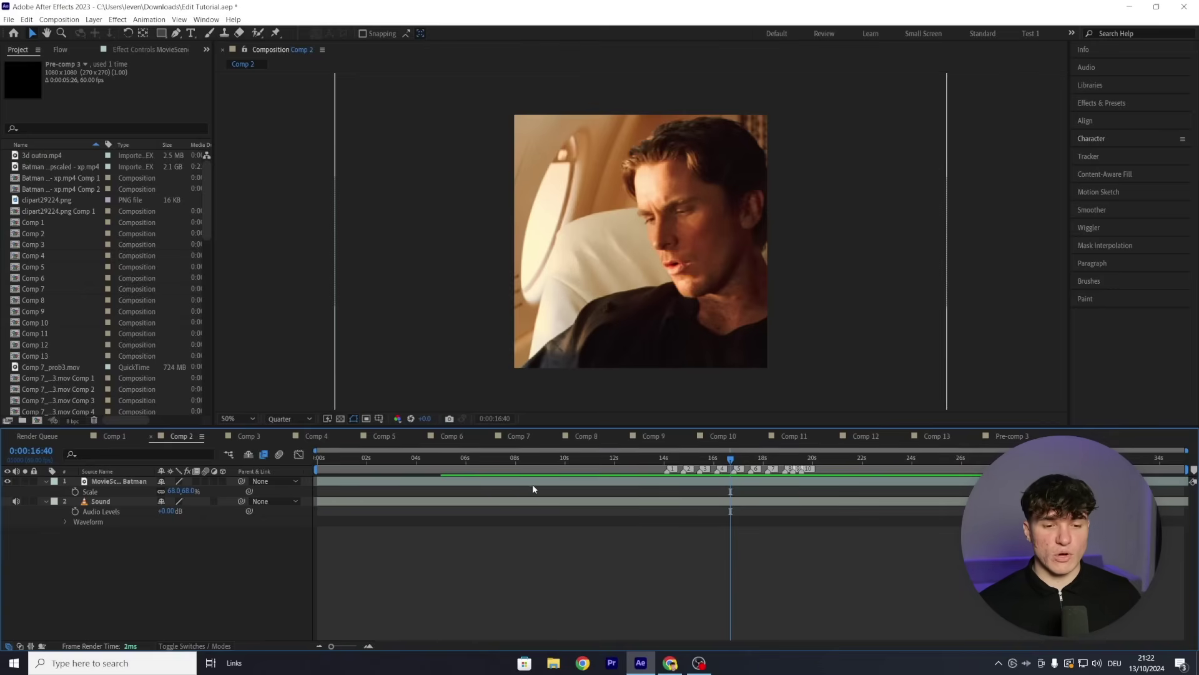
Step: Open the MovieScenes Batman layer in its own viewer and set its in point at about 6 minutes, on the restaurant scene
double_click(532, 485)
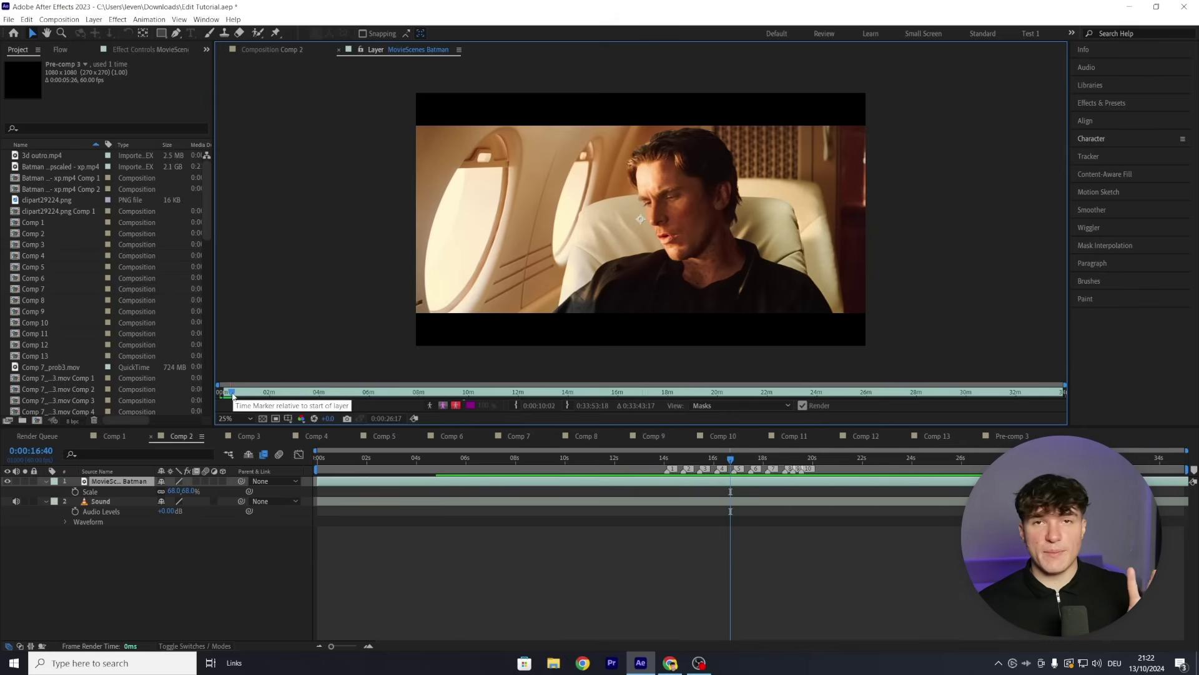
drag(233, 394, 369, 395)
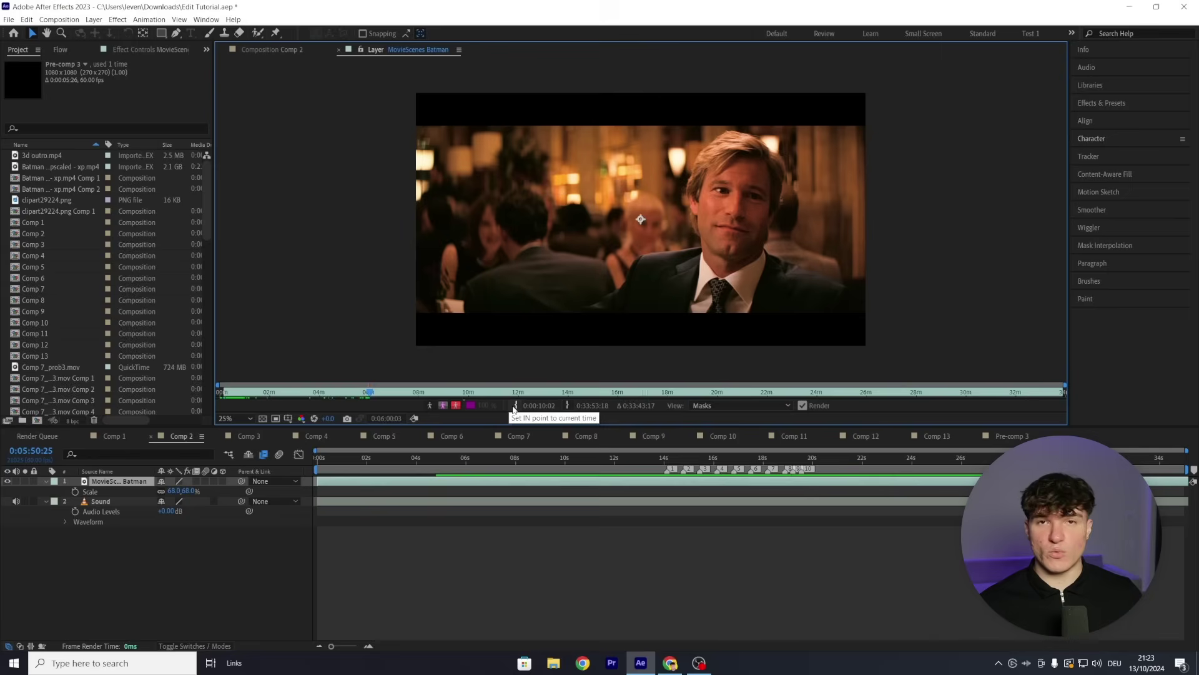
click(515, 406)
Step: Split the MovieScenes Batman layer at the beat marker at 0:00:14:46
click(319, 455)
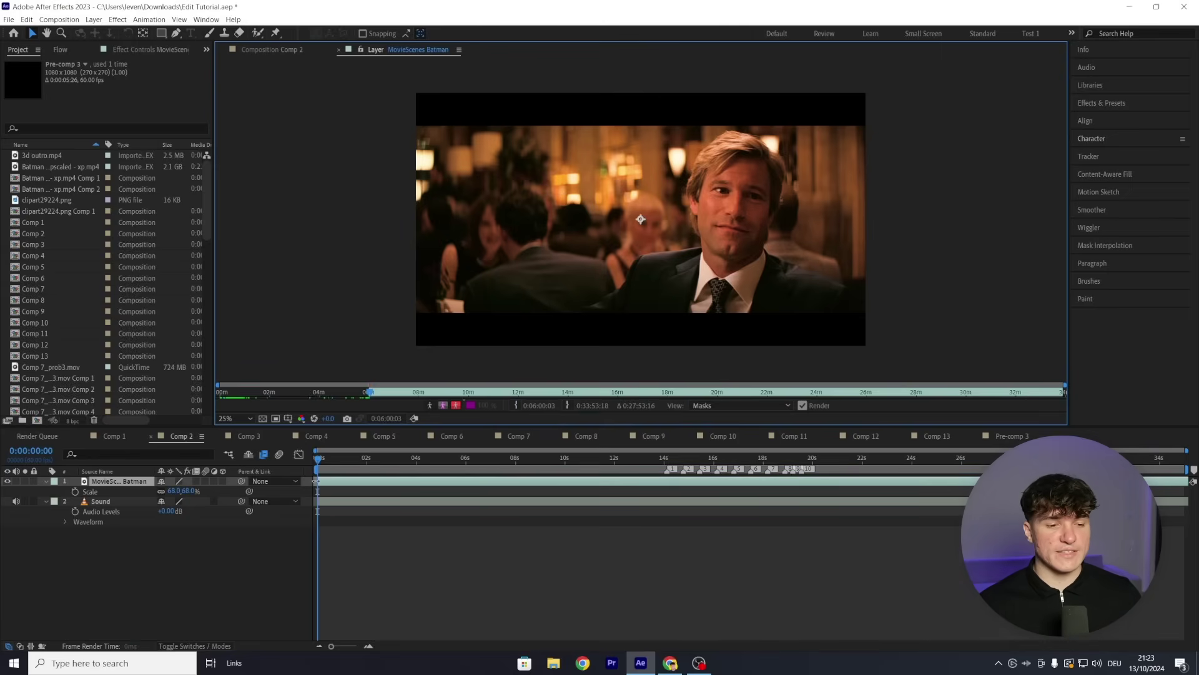
drag(331, 462, 598, 463)
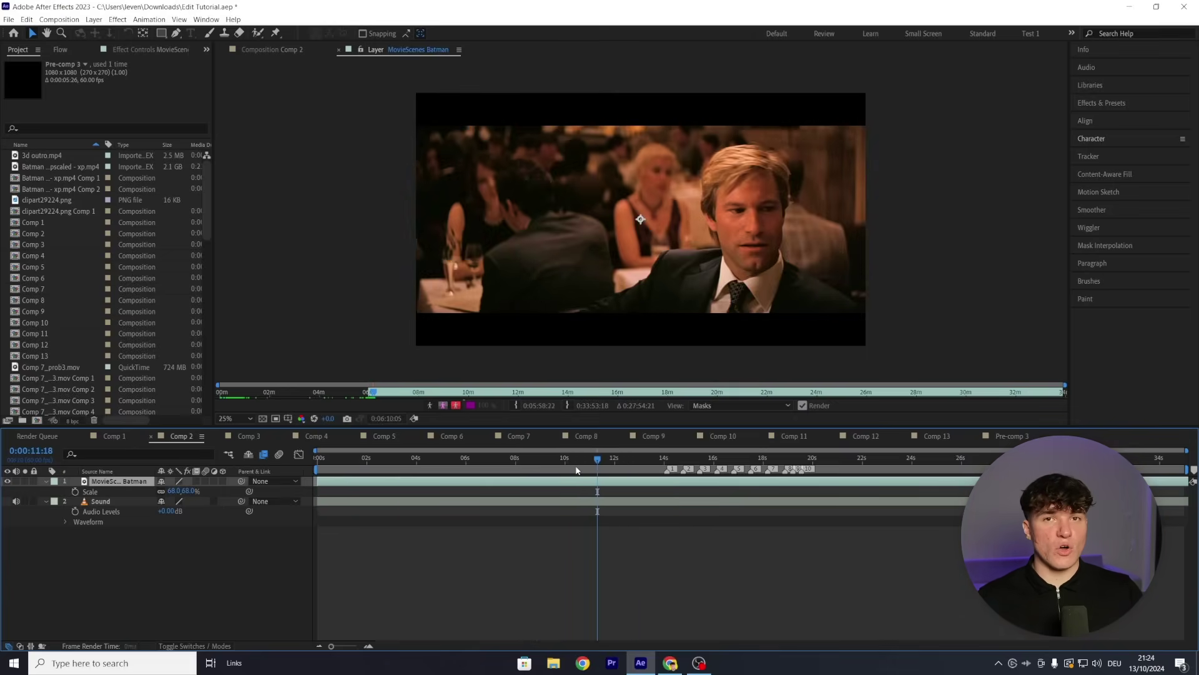
click(653, 462)
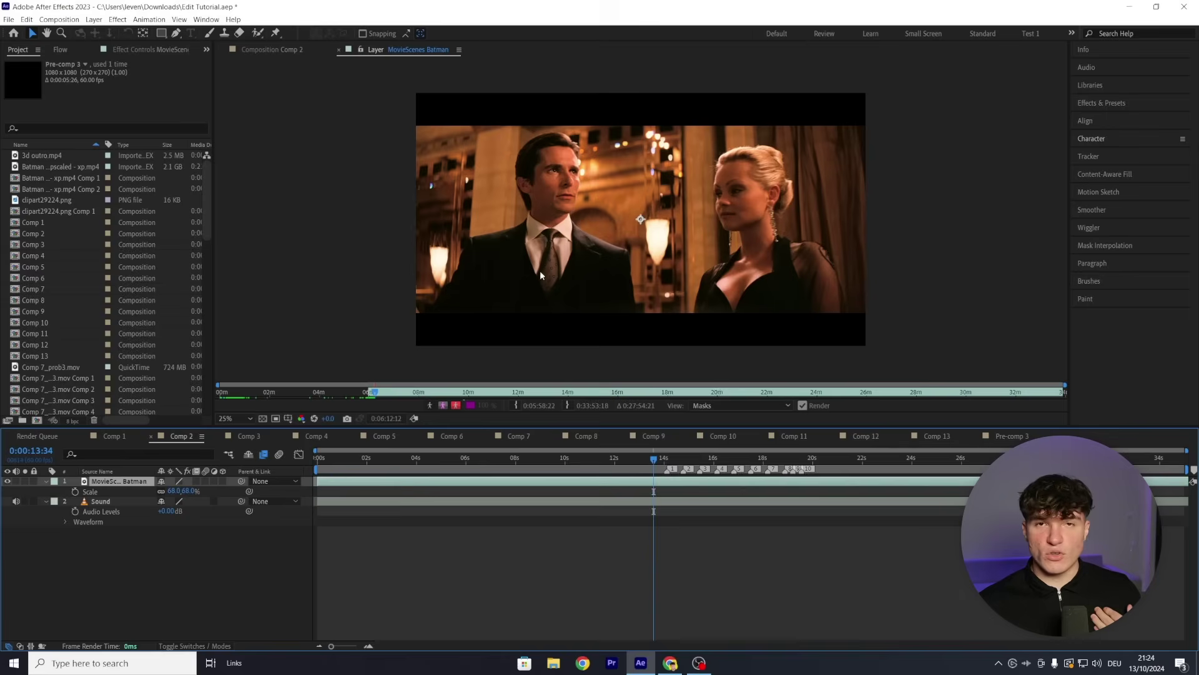
drag(653, 461, 680, 462)
drag(688, 461, 683, 460)
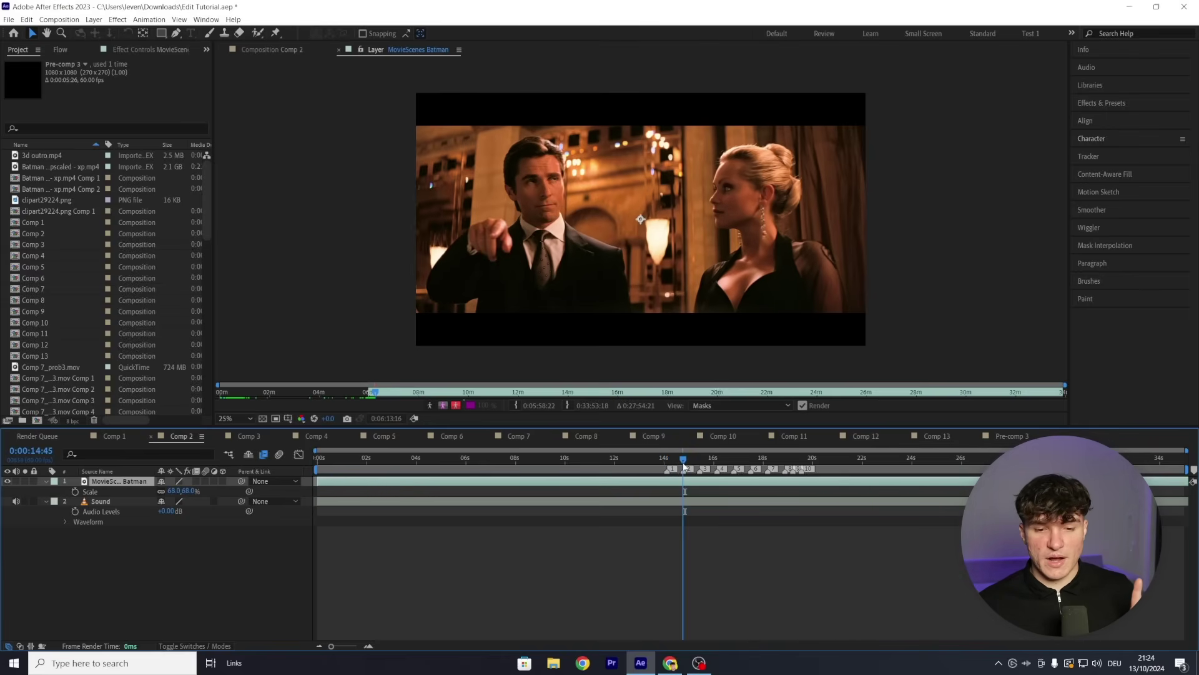
key(Page_Down)
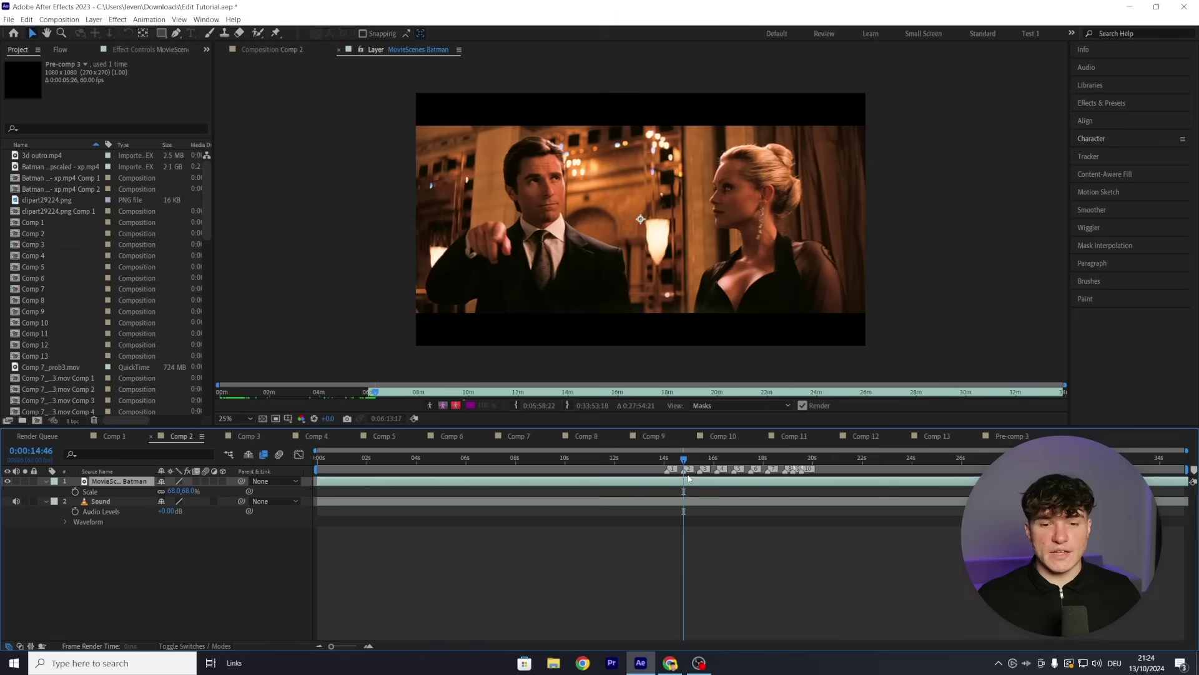
key(ctrl+shift+d)
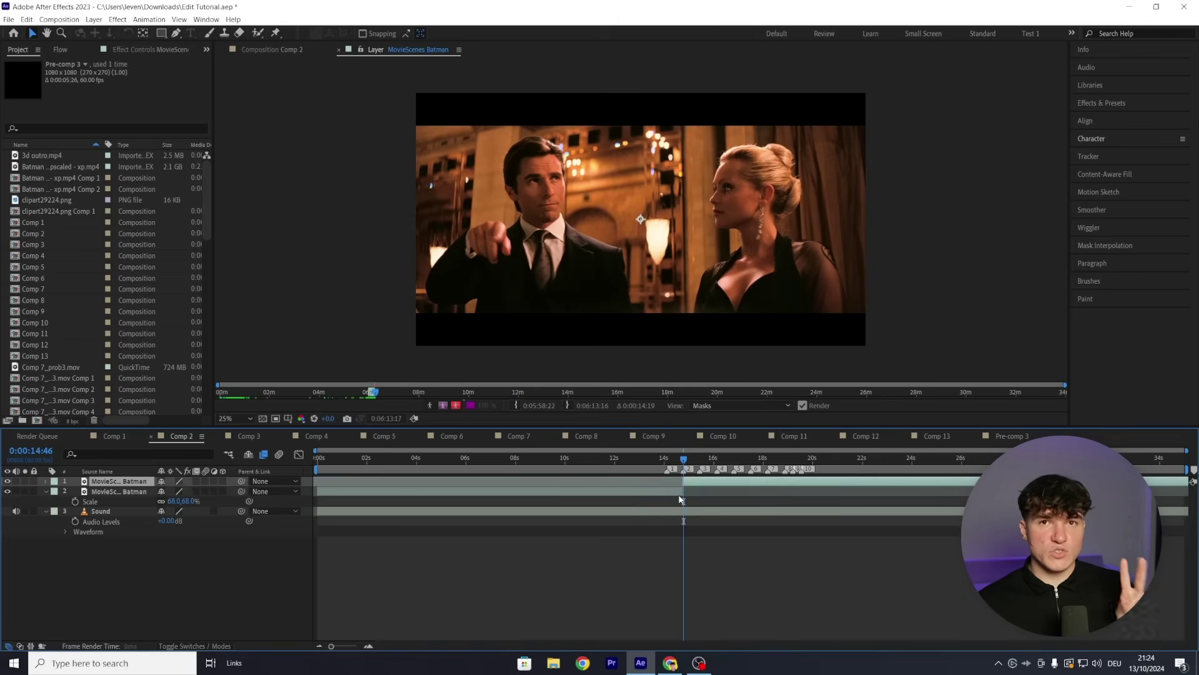
Step: Select the clip after the cut and set its in point to 0:06:36:20 in the source footage
click(681, 492)
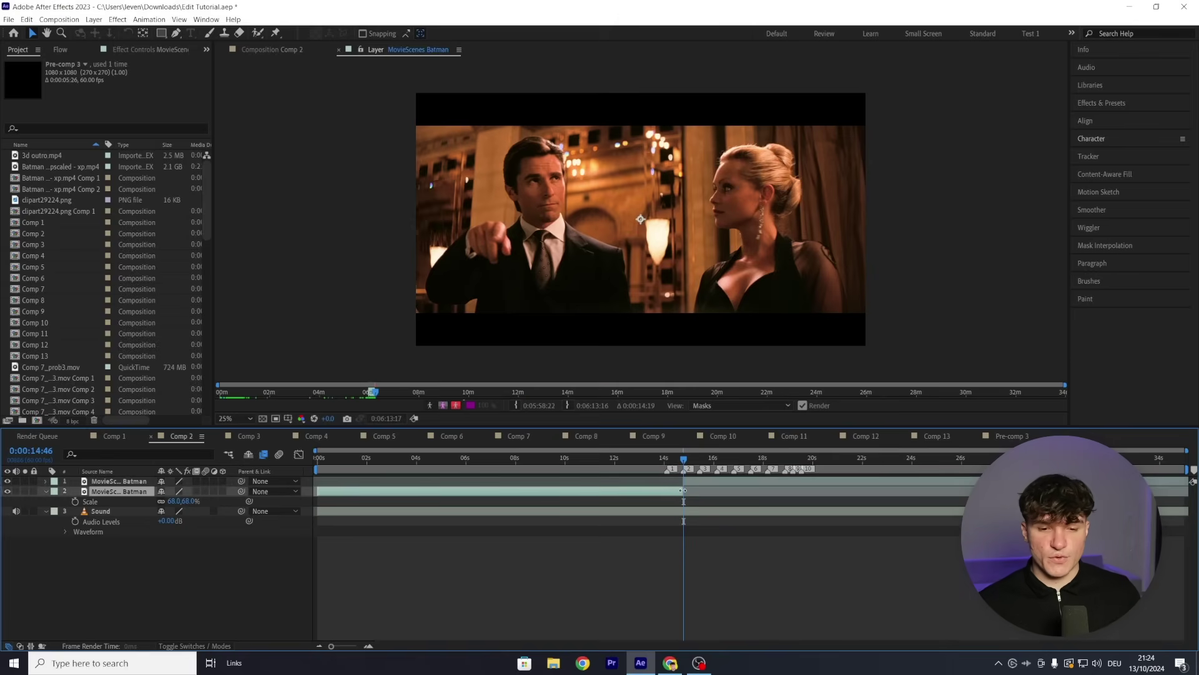
click(690, 482)
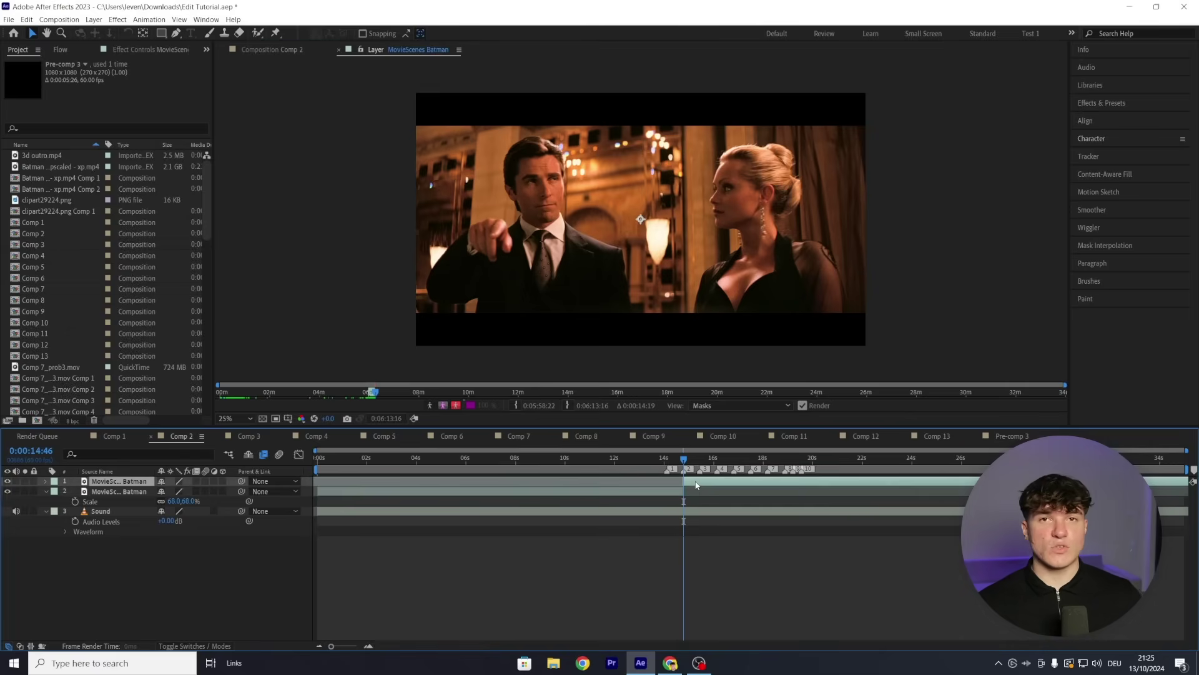
drag(375, 392, 384, 394)
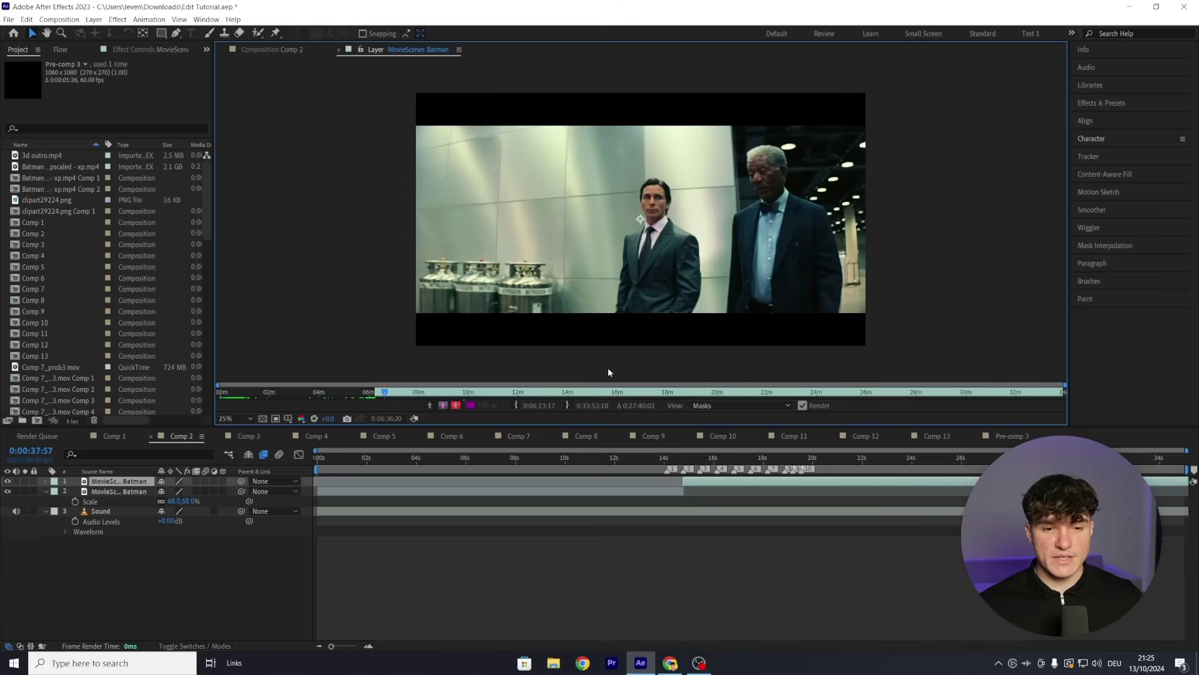
click(519, 403)
Step: Split the second clip at the following beat marker, at 0:00:15:26
click(683, 460)
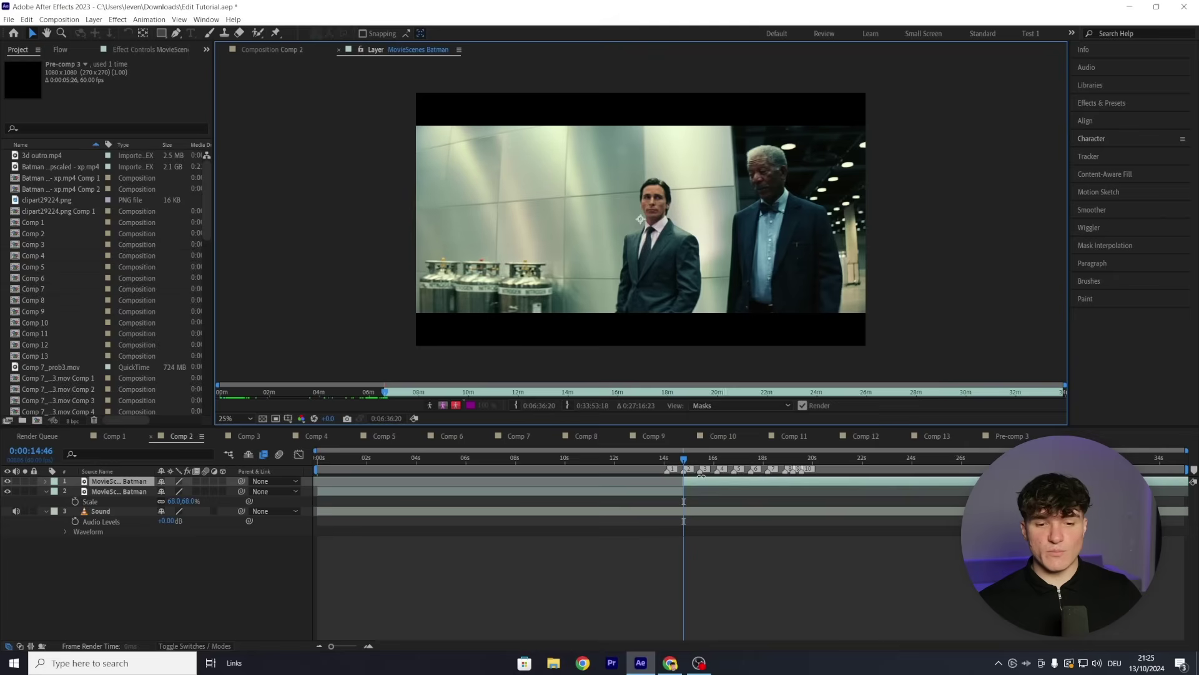
drag(690, 460, 698, 460)
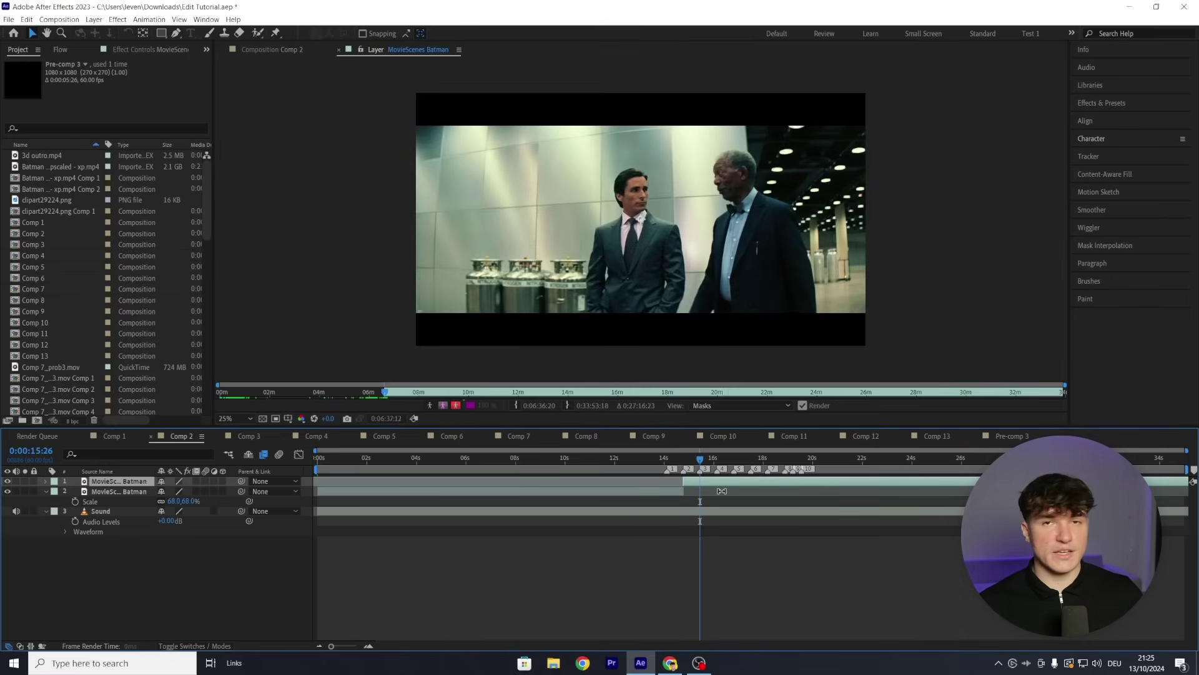
key(ctrl+shift+d)
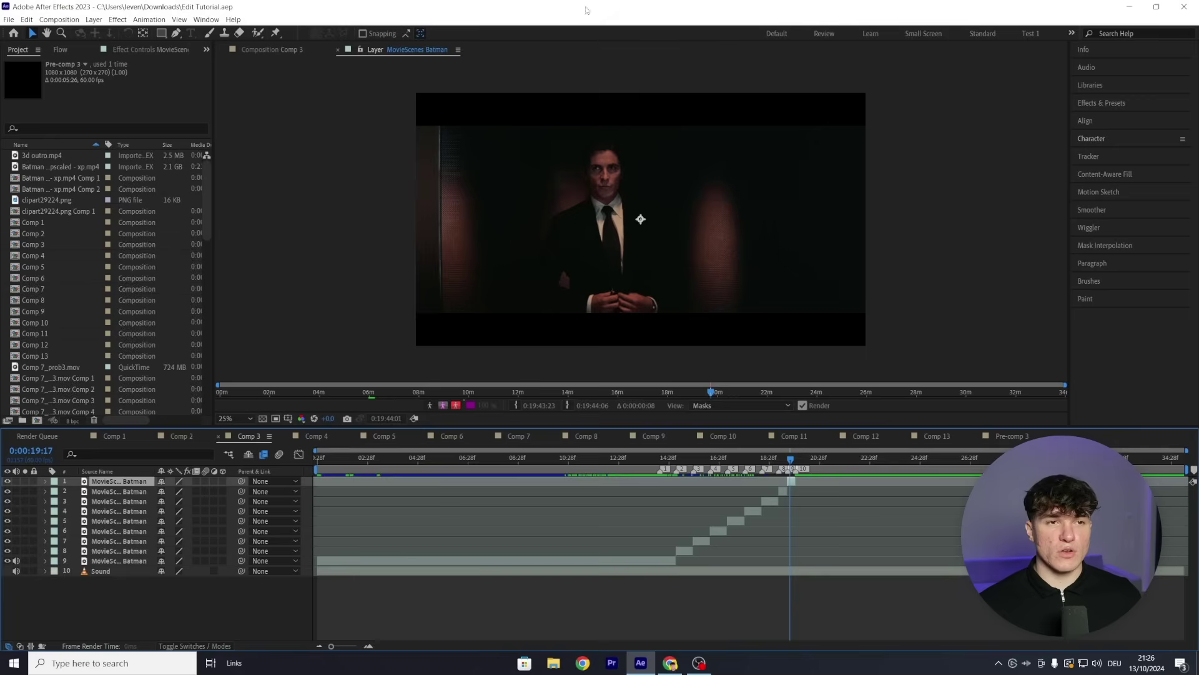
Step: Close the layer viewer and check how the clips at 0:00:17:45 and 0:00:15:46 are framed in Comp 3
click(338, 51)
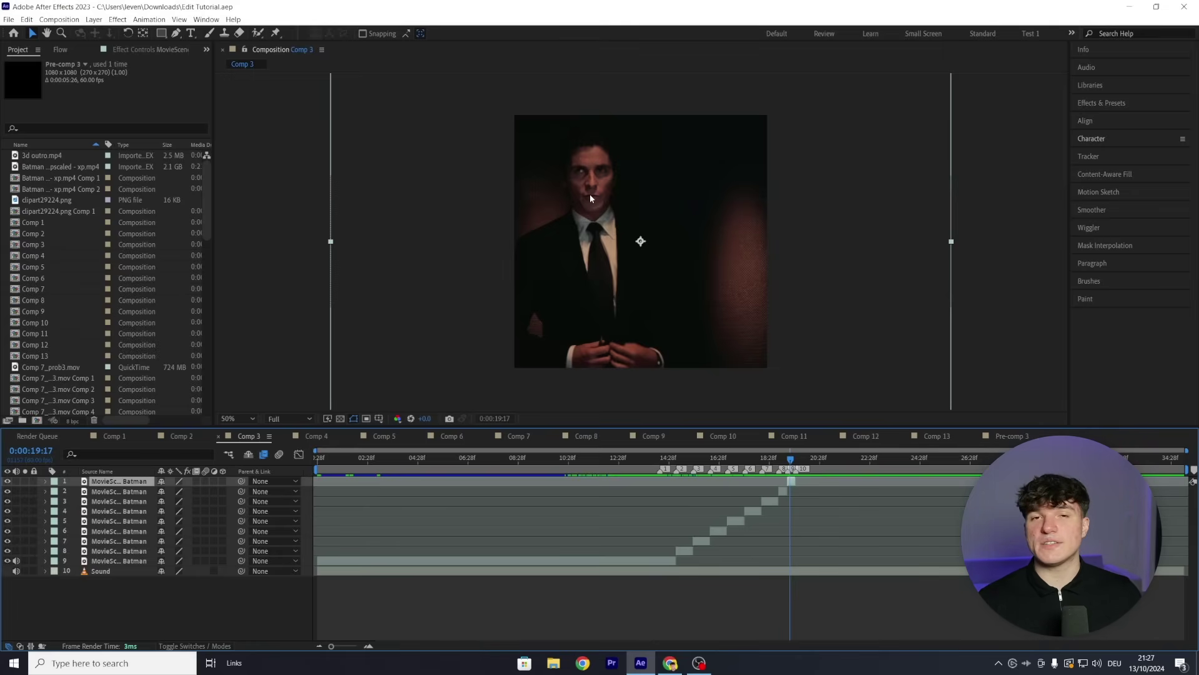
drag(788, 437, 752, 446)
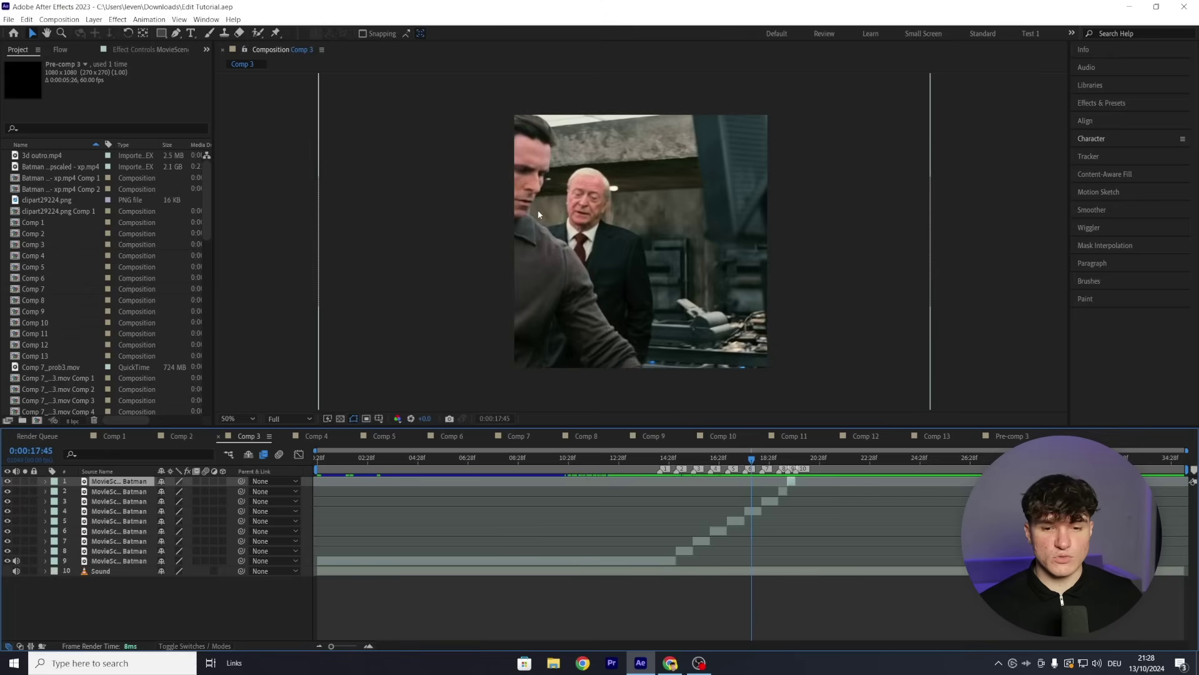
click(702, 459)
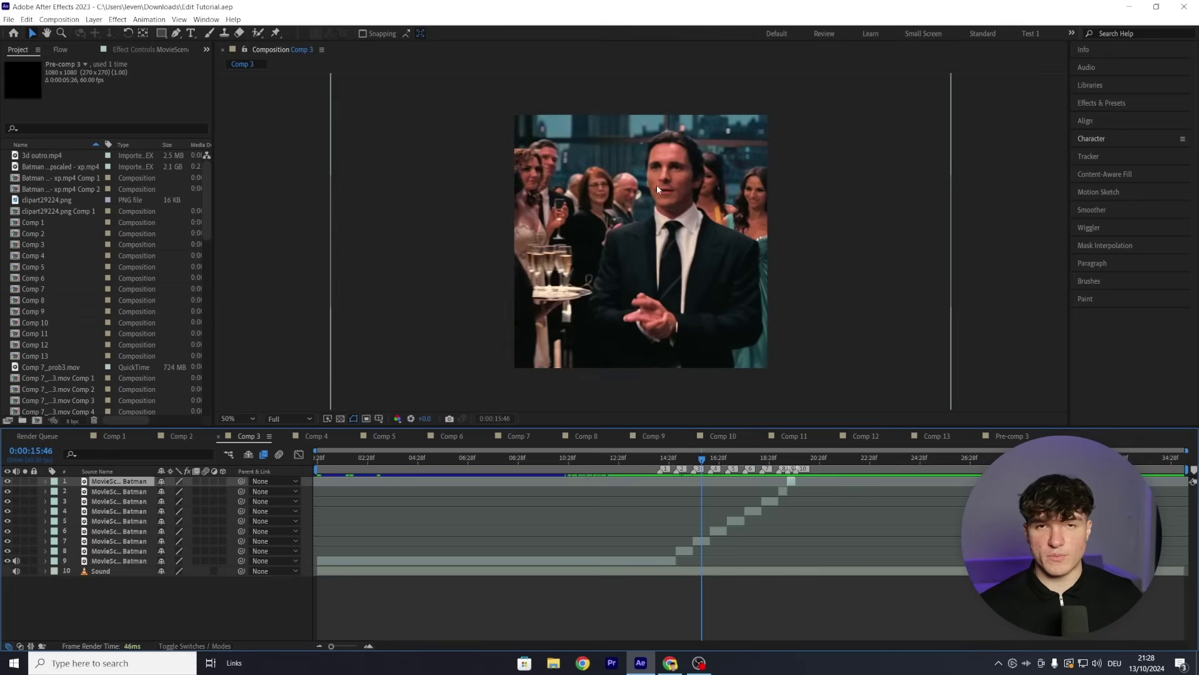
click(767, 587)
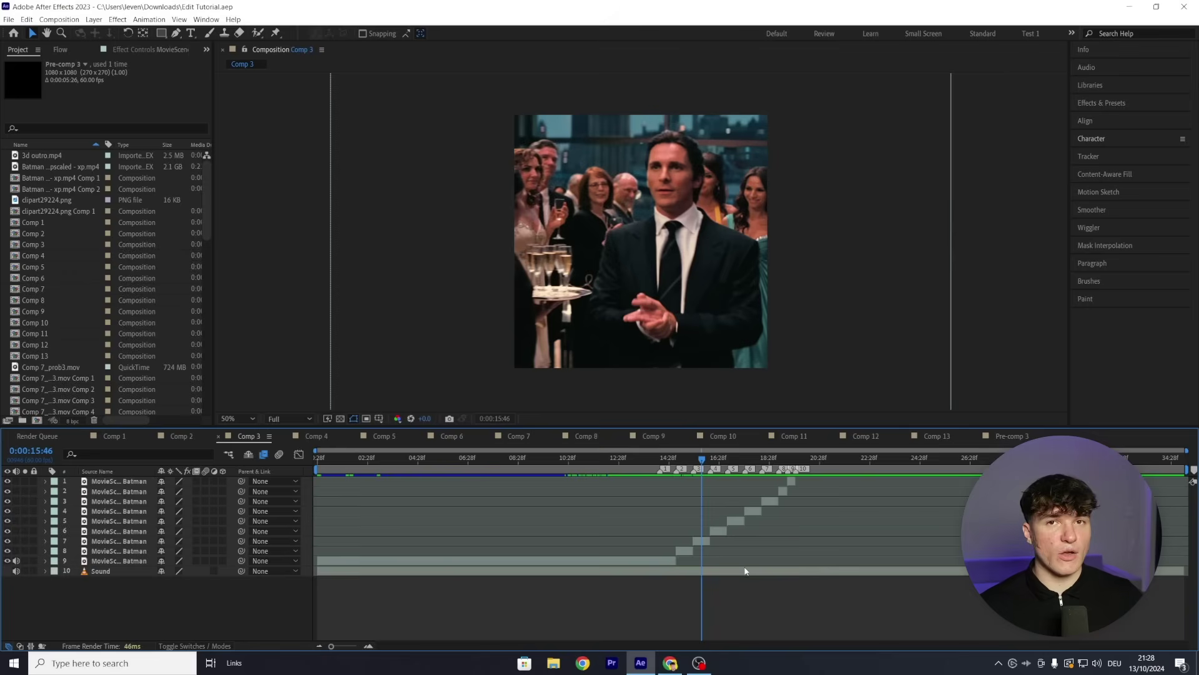
Step: Recentre the off-centre clips through their Position values, giving the clip at 0:00:15:08 a horizontal position of 720
key(ctrl+a)
key(p)
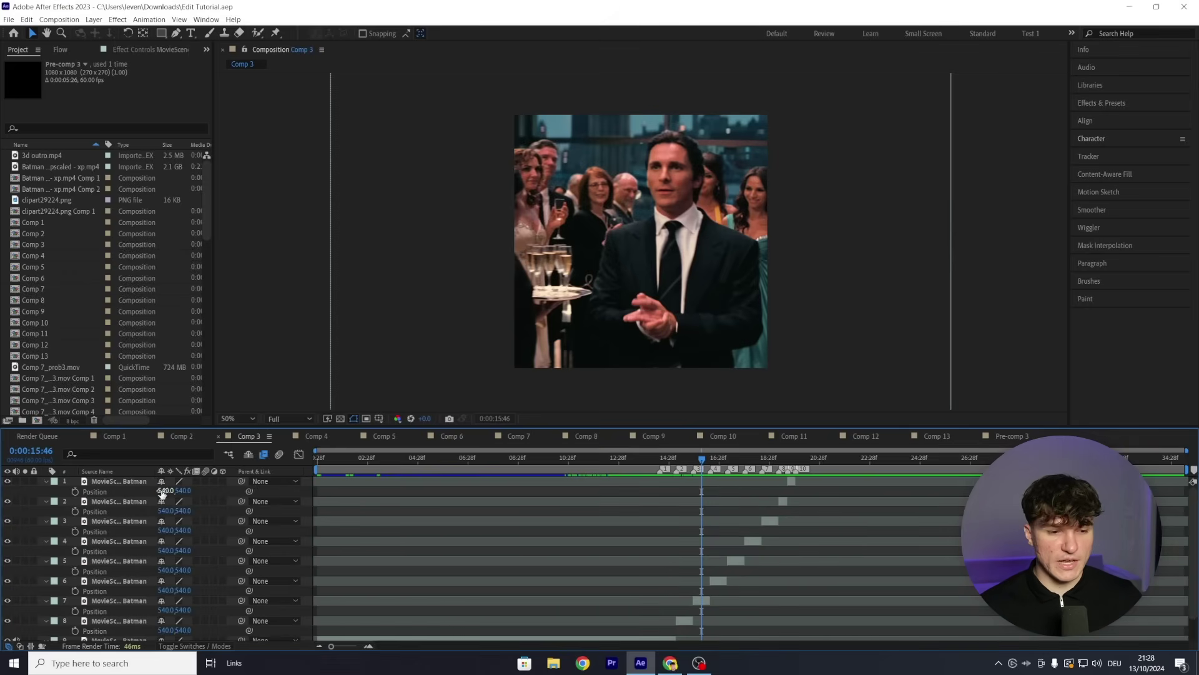
scroll(160, 498, down, 1)
click(687, 465)
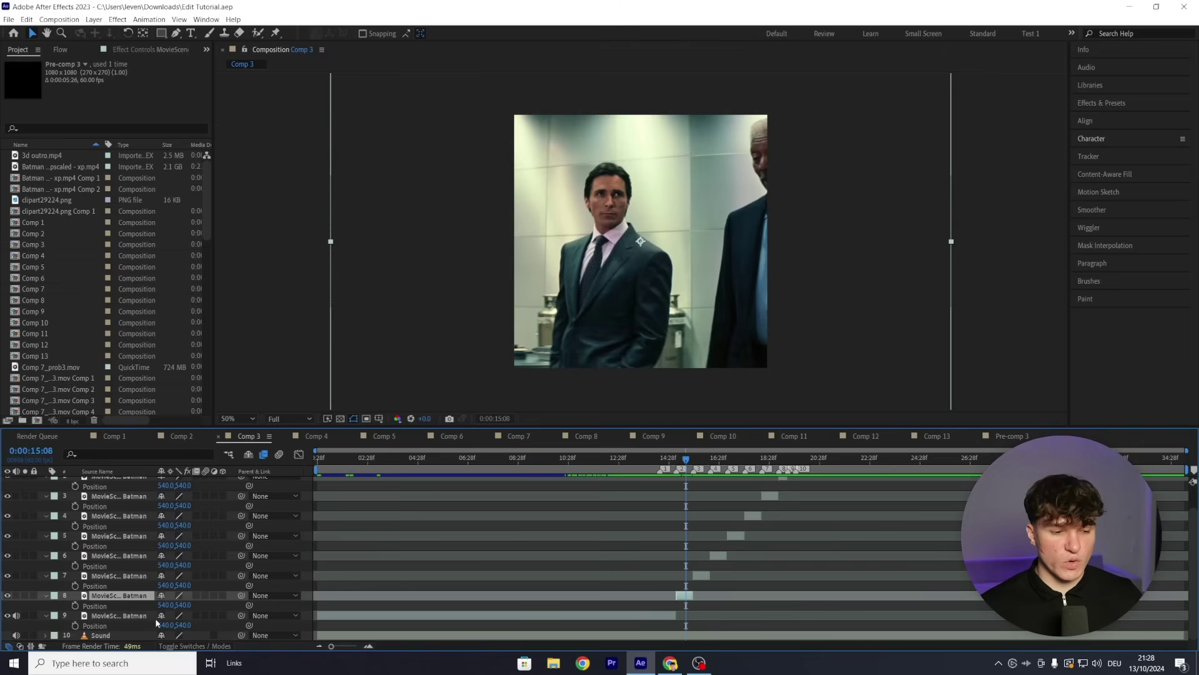
drag(174, 605, 248, 596)
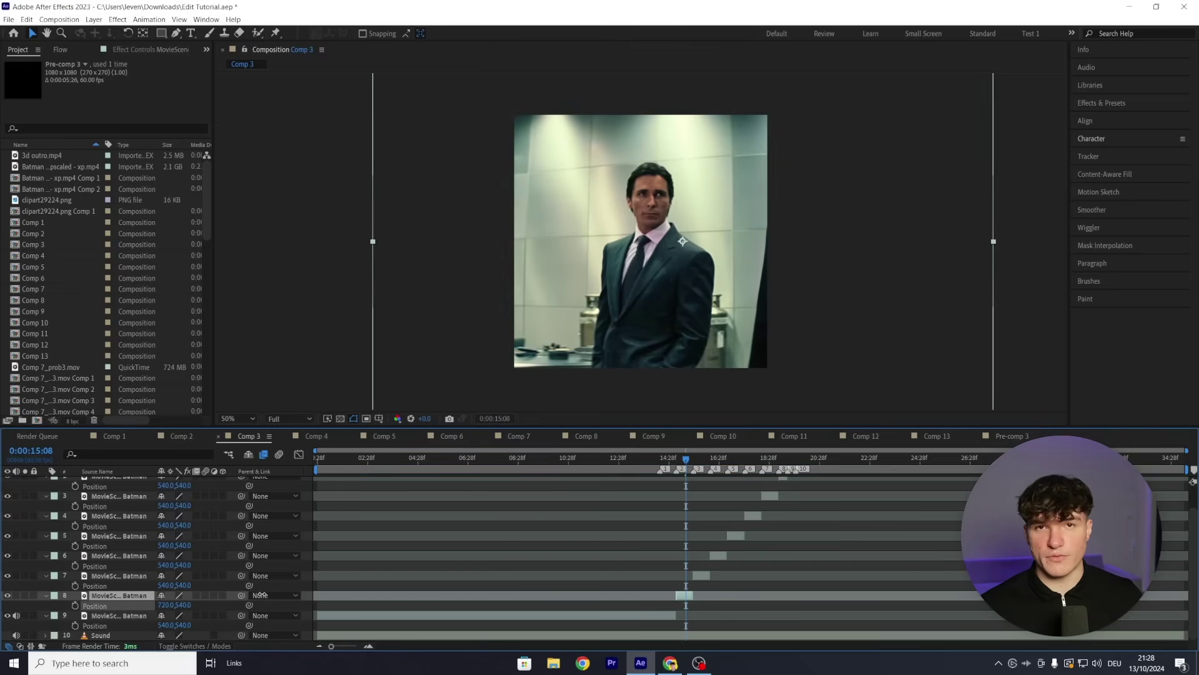
click(755, 465)
drag(174, 525, 621, 223)
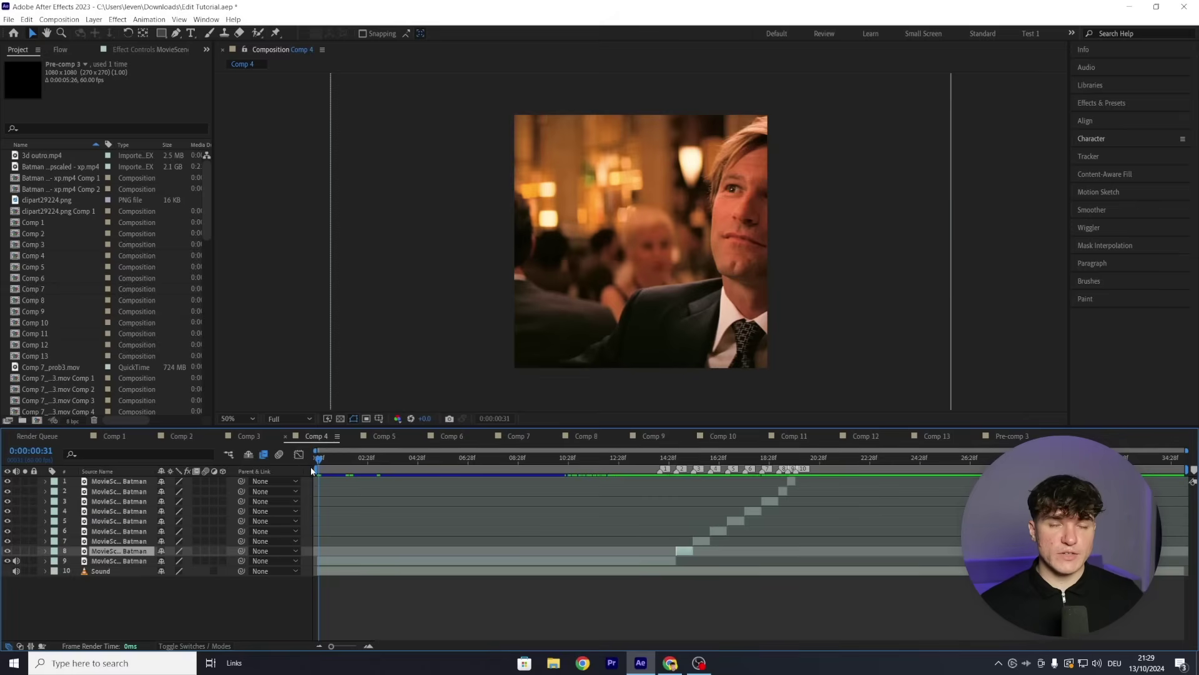
Step: In Comp 4, split the long MovieScenes Batman layer where the shot changes, at 0:00:01:48
drag(319, 459, 354, 460)
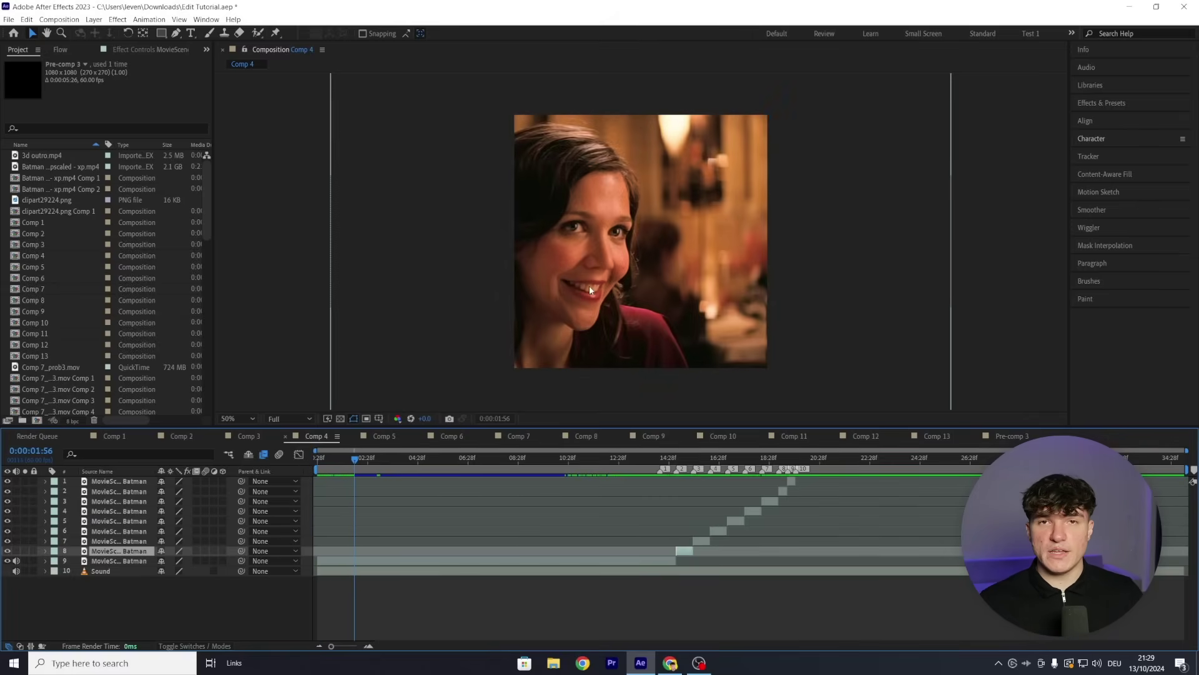
drag(590, 285, 694, 285)
click(354, 468)
mouse_move(355, 468)
mouse_down()
mouse_move(327, 472)
mouse_move(351, 472)
mouse_up()
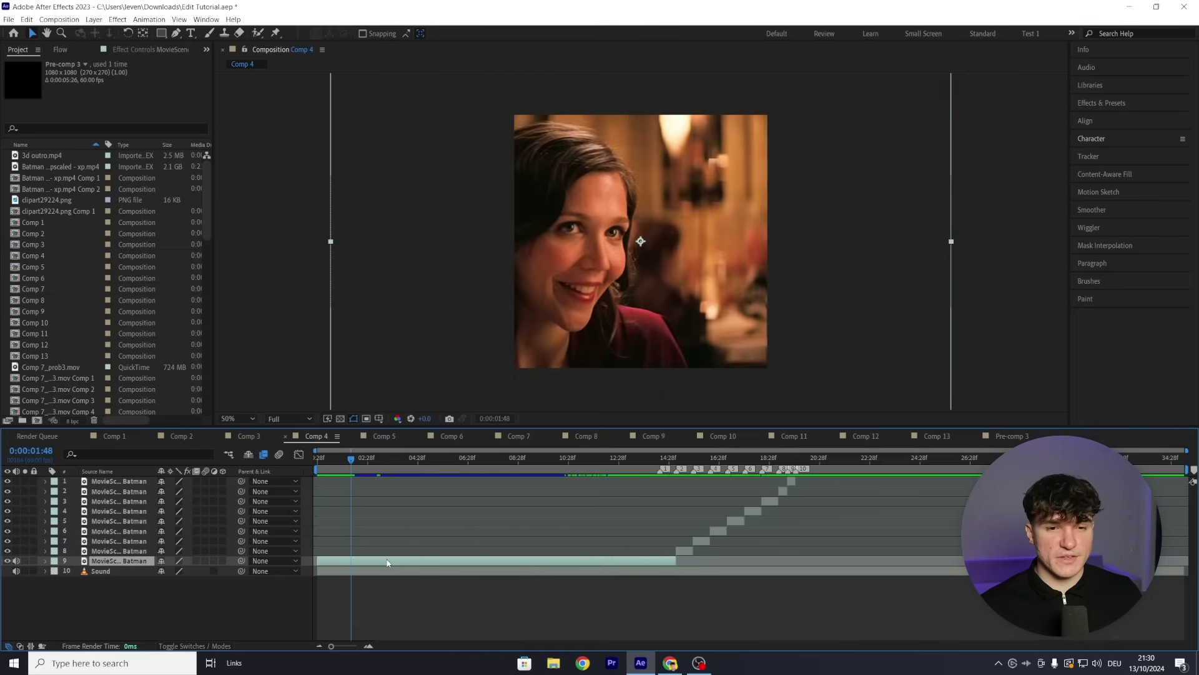
key(ctrl+shift+d)
Step: Select the segment before the cut and adjust its horizontal position to centre the woman
scroll(375, 574, up, 5)
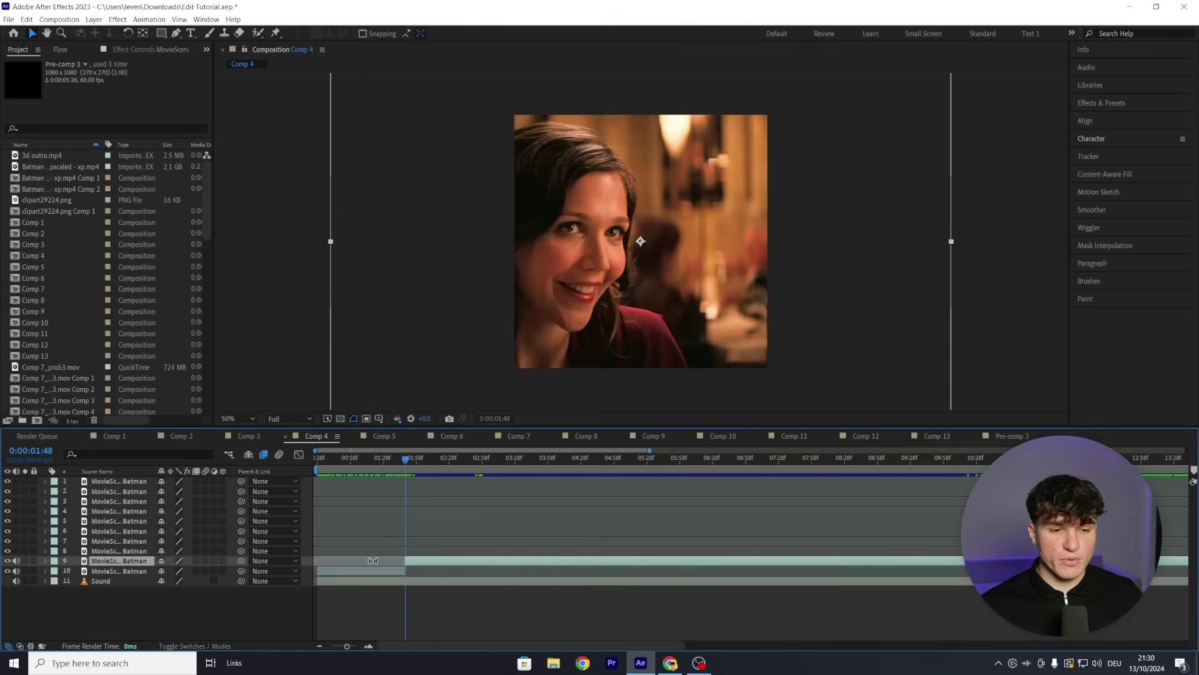
click(367, 571)
key(p)
Step: Set the current time to the next cut point at 0:00:02:55 and select the clip running there
click(477, 460)
drag(477, 462, 479, 473)
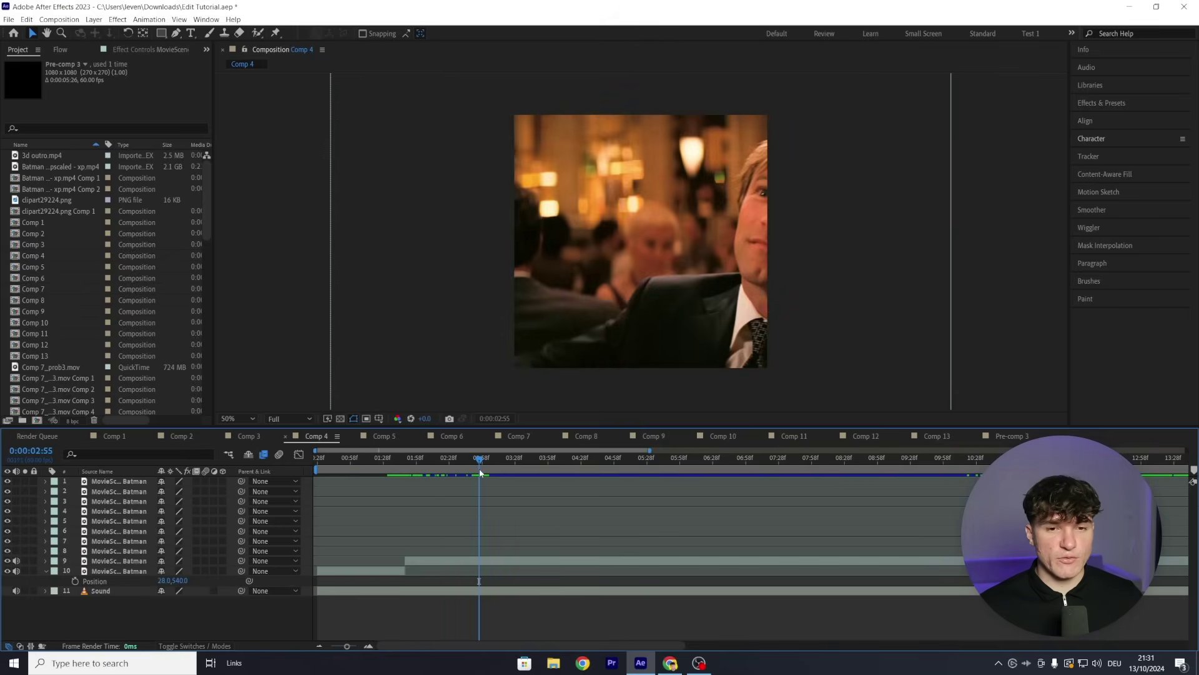
click(489, 561)
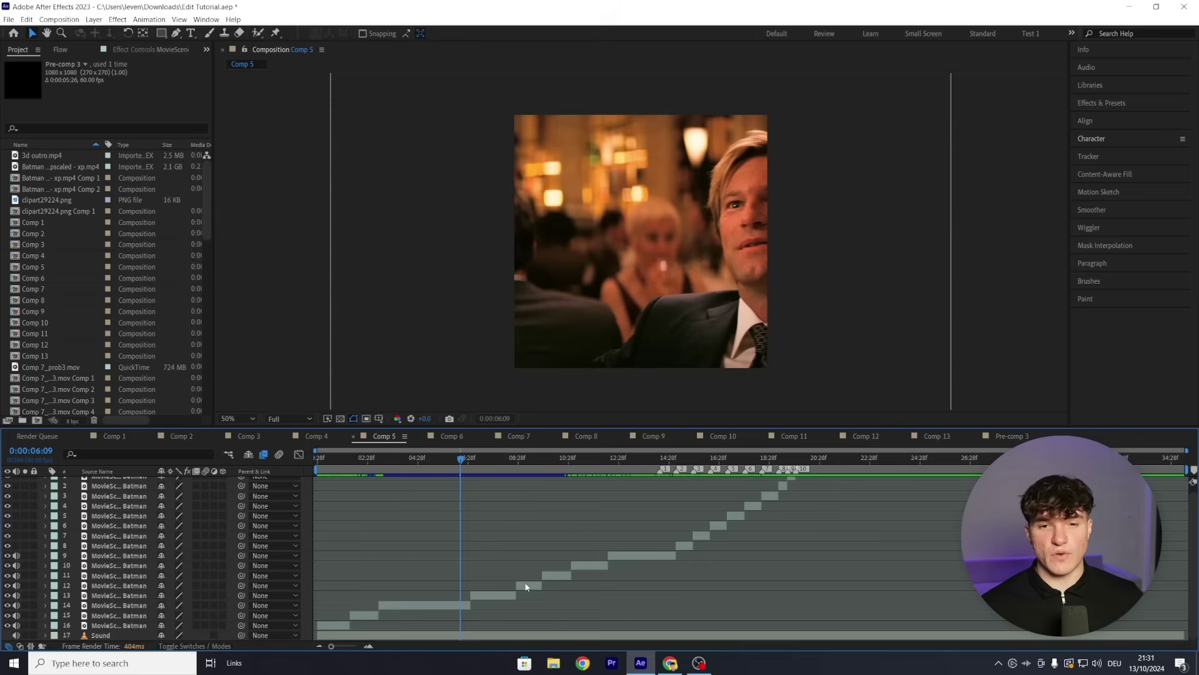
Step: Show the Position of all clips in Comp 5 and shift an off-centre clip horizontally to reframe its subject
key(ctrl+a)
key(p)
click(165, 585)
text(1760)
key(Return)
drag(165, 586, 125, 586)
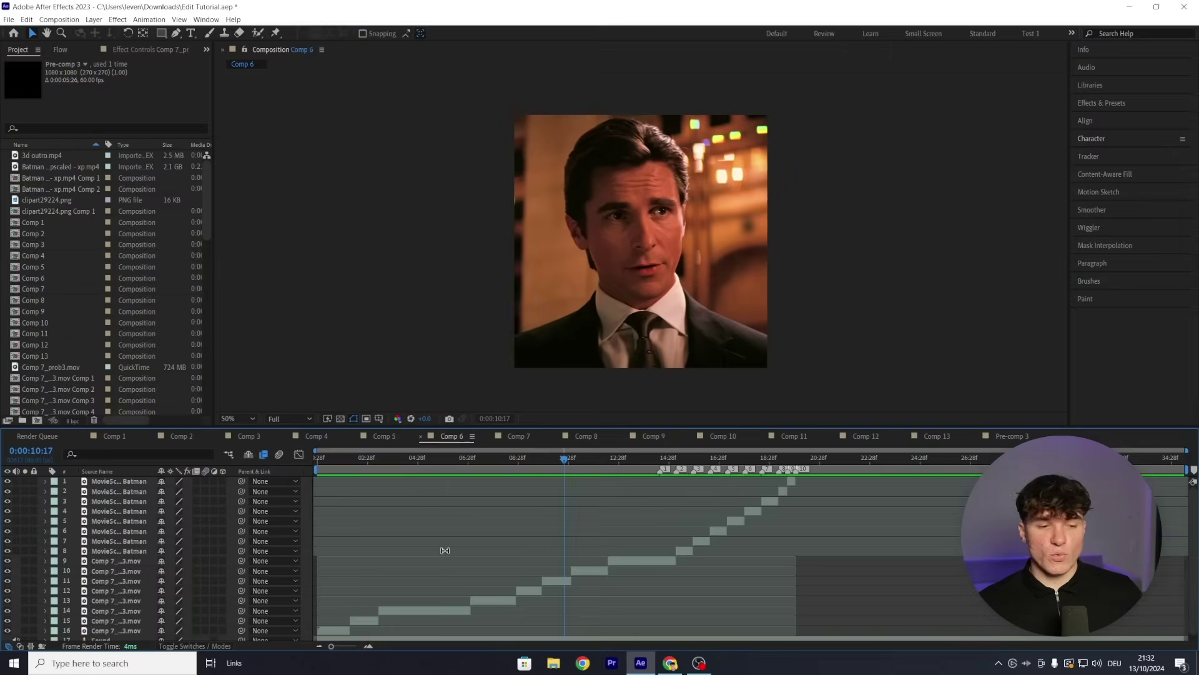
Step: Enable motion blur and frame blending on all sixteen clip layers in Comp 6, leaving out the Sound layer
click(119, 481)
scroll(160, 568, down, 1)
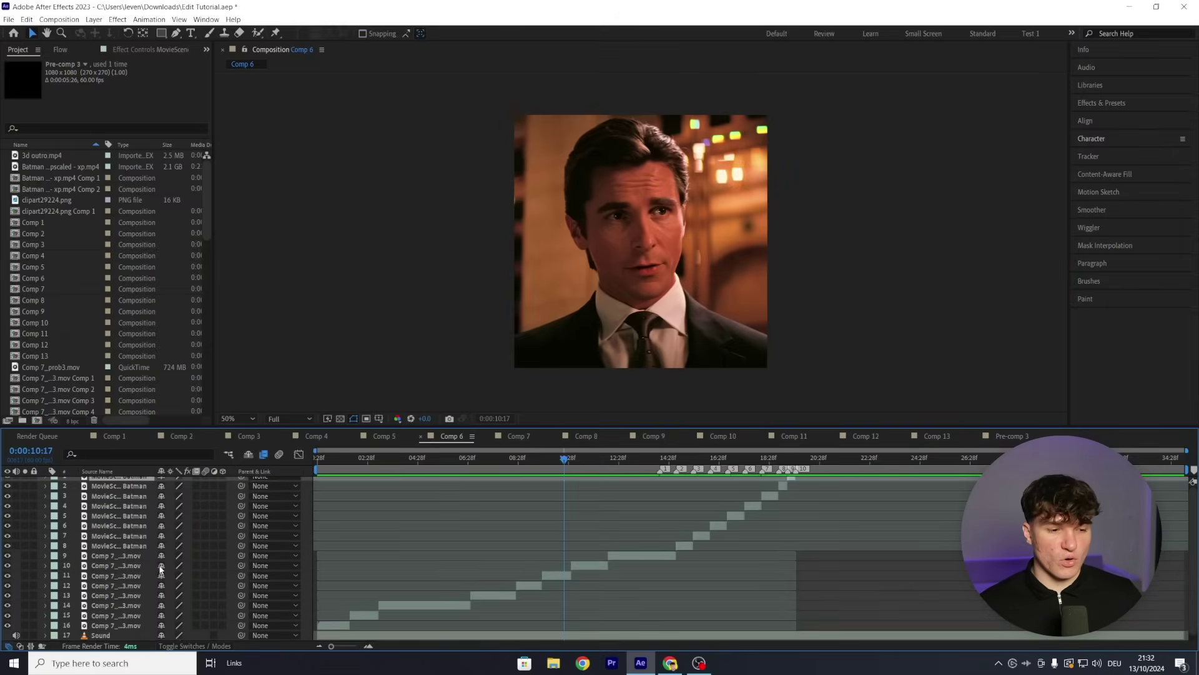
shift+click(132, 626)
scroll(209, 480, up, 1)
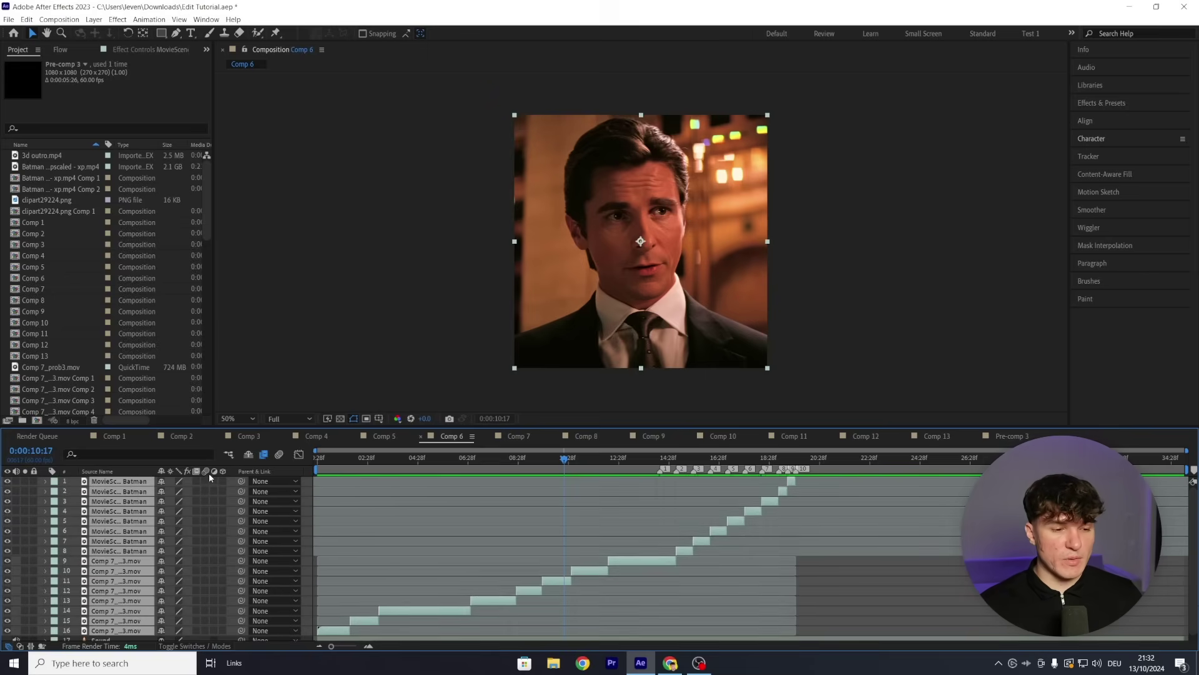
click(204, 481)
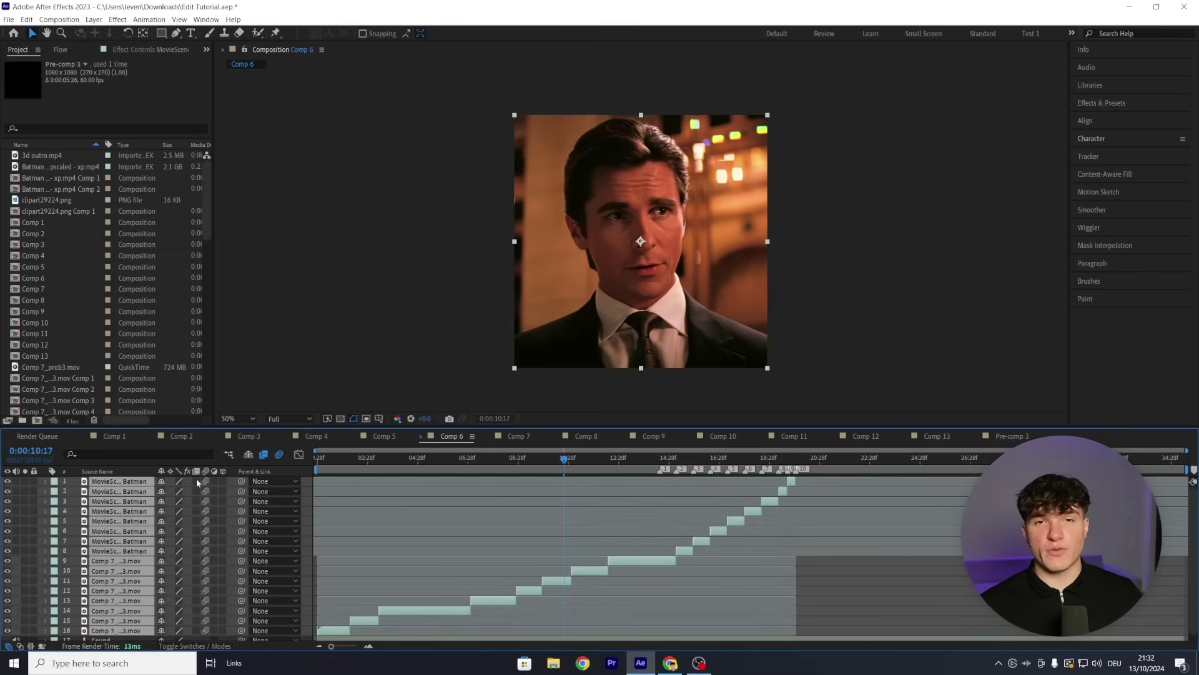
click(196, 481)
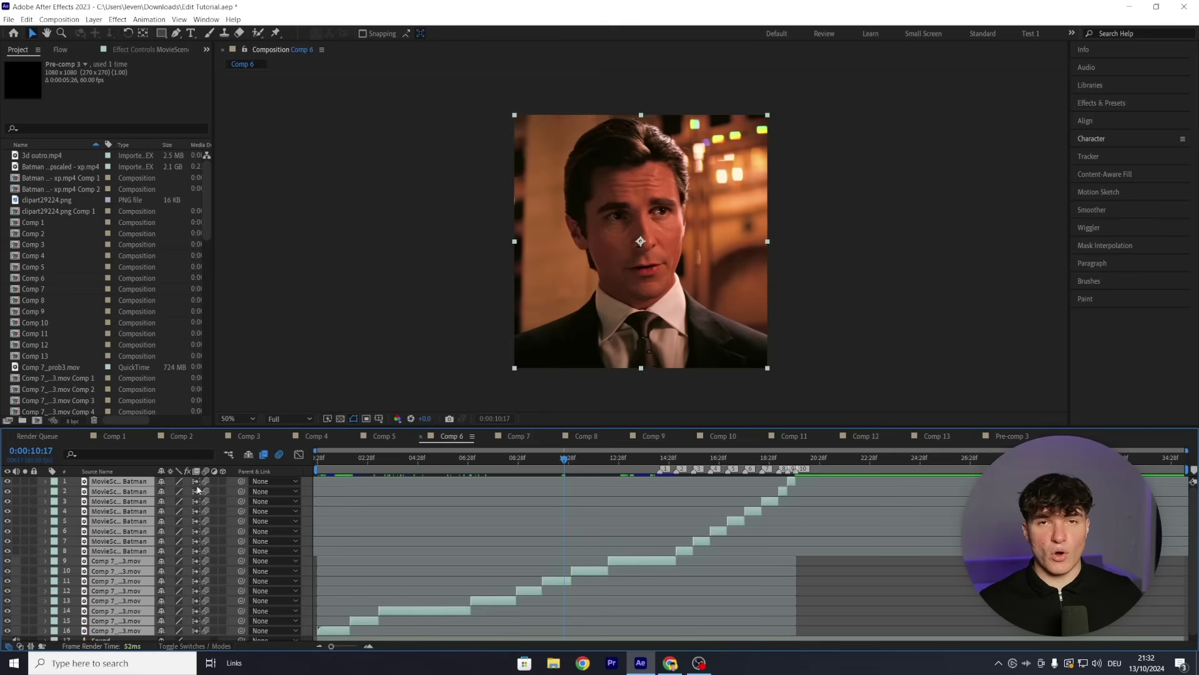
Step: Split the last Comp 7_prob3.mov clip at the first beat marker, 0:00:14:06
click(699, 548)
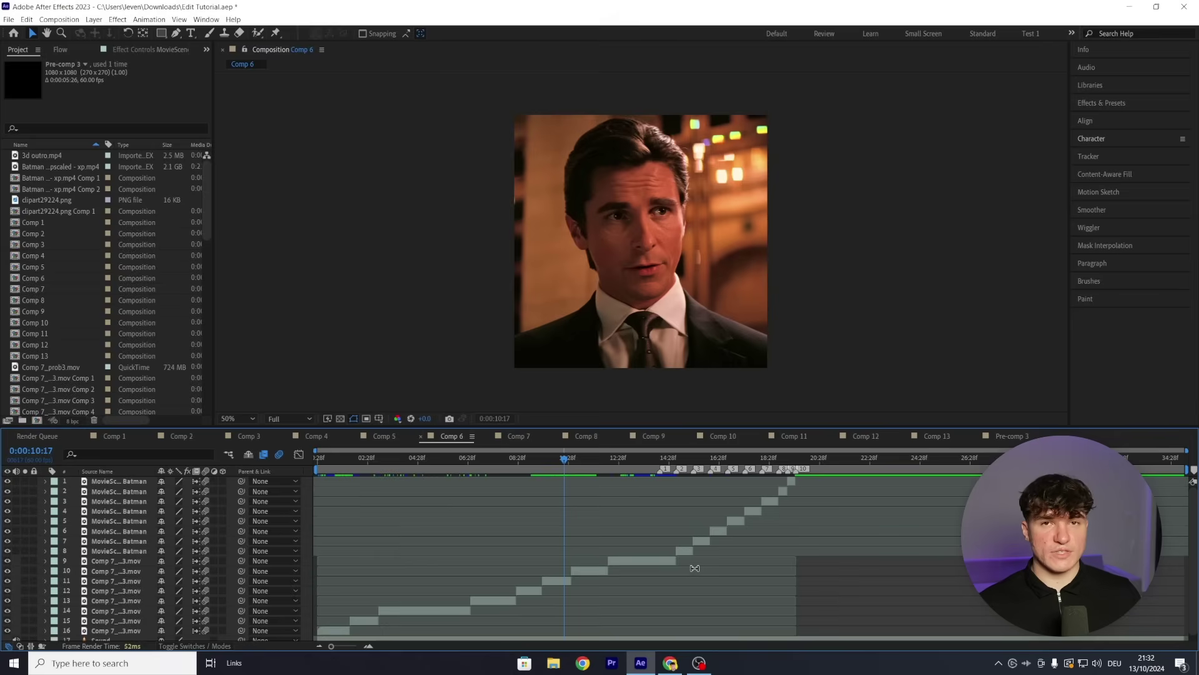
click(660, 458)
click(662, 552)
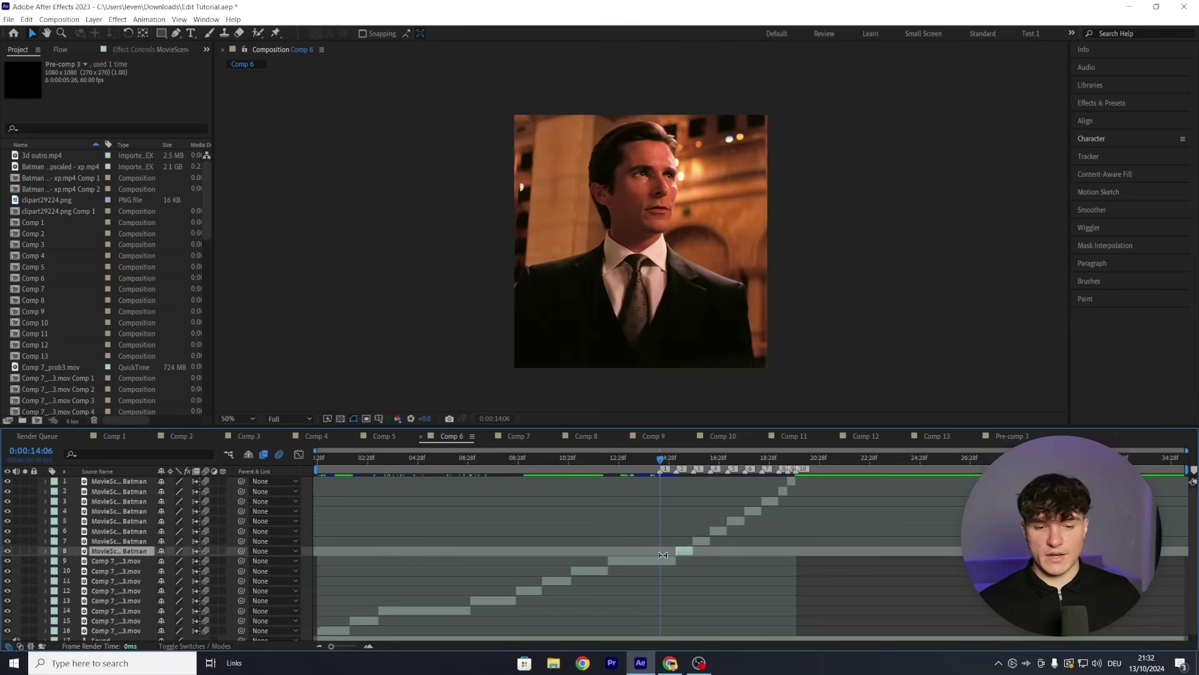
click(661, 560)
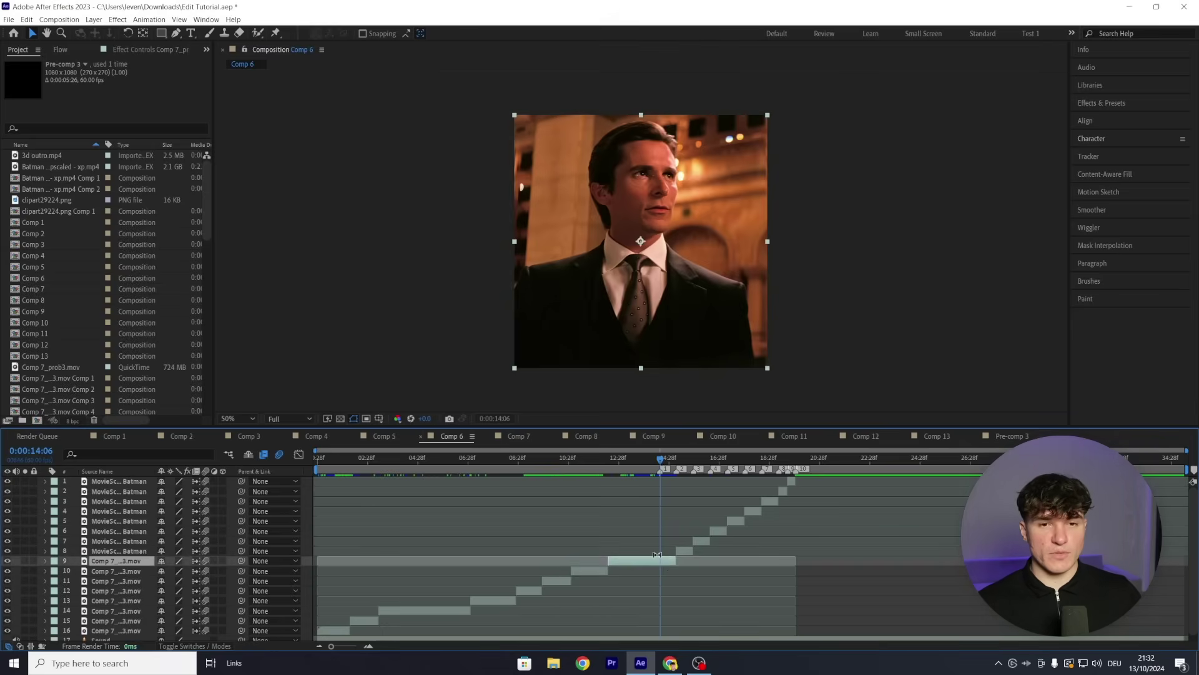
key(ctrl+shift+d)
Step: Pre-compose the segment after the cut, moving all attributes into the new composition and adjusting its duration to the layer's time span
right_click(667, 559)
click(719, 494)
click(473, 267)
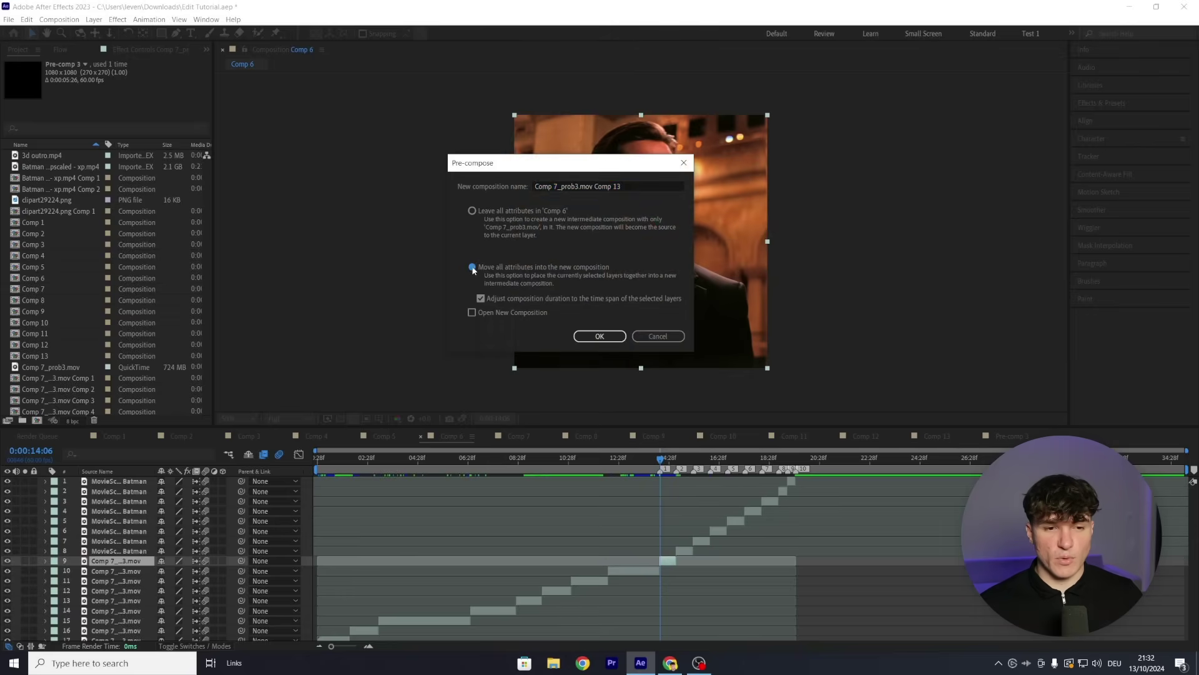
click(599, 336)
click(688, 560)
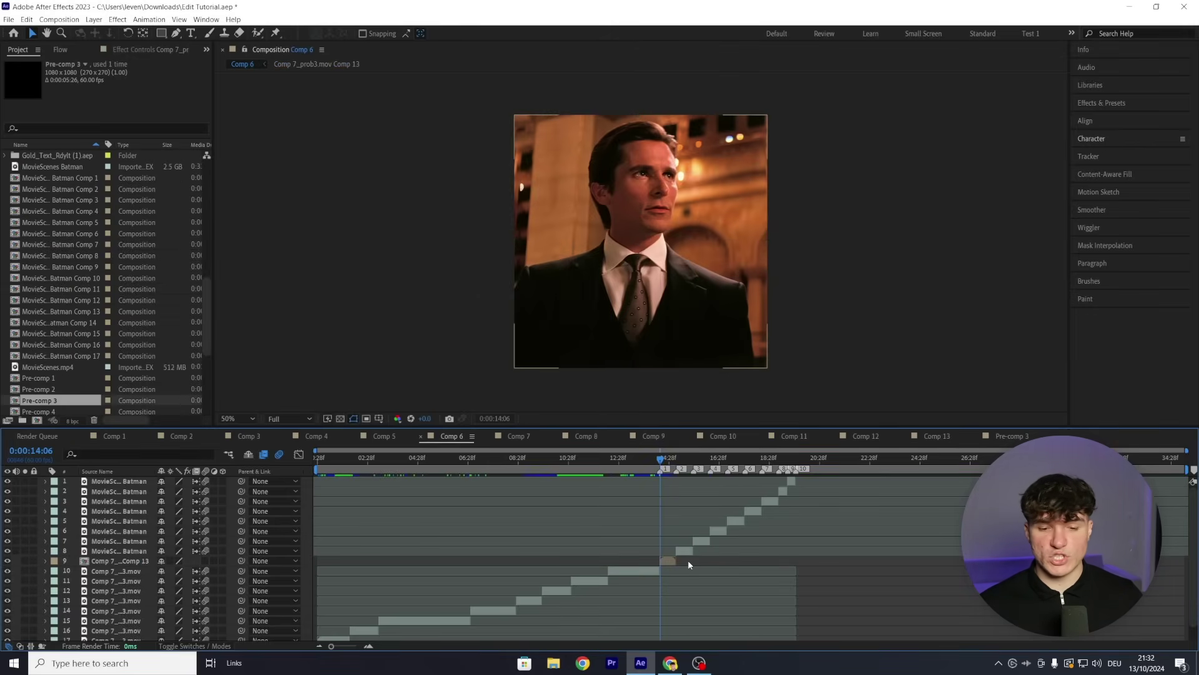
Step: Pre-compose the following MovieScenes Batman clip in layer 8, moving all attributes into the new composition
click(686, 551)
right_click(686, 552)
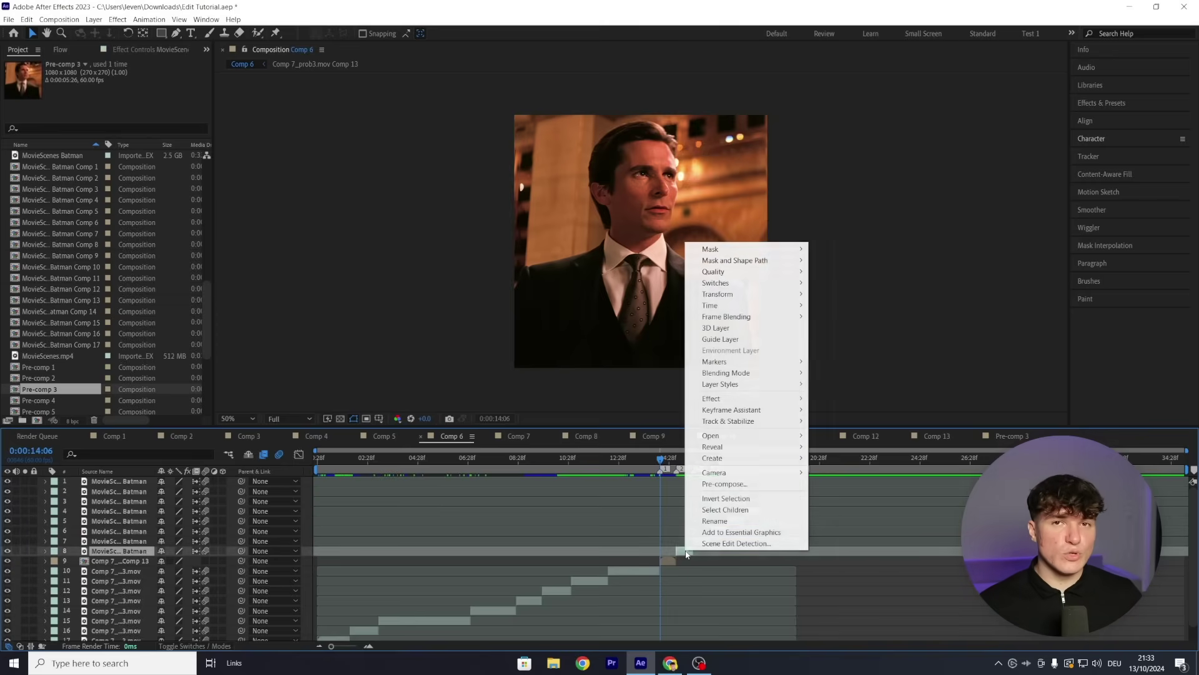
click(724, 483)
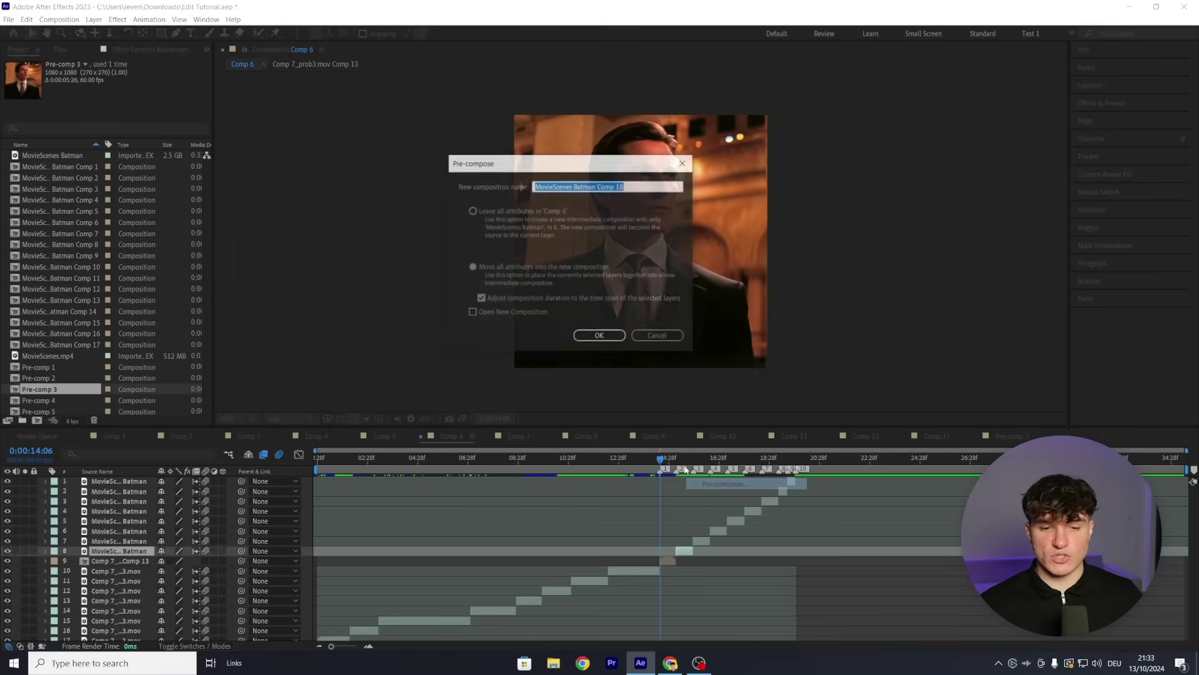
click(598, 336)
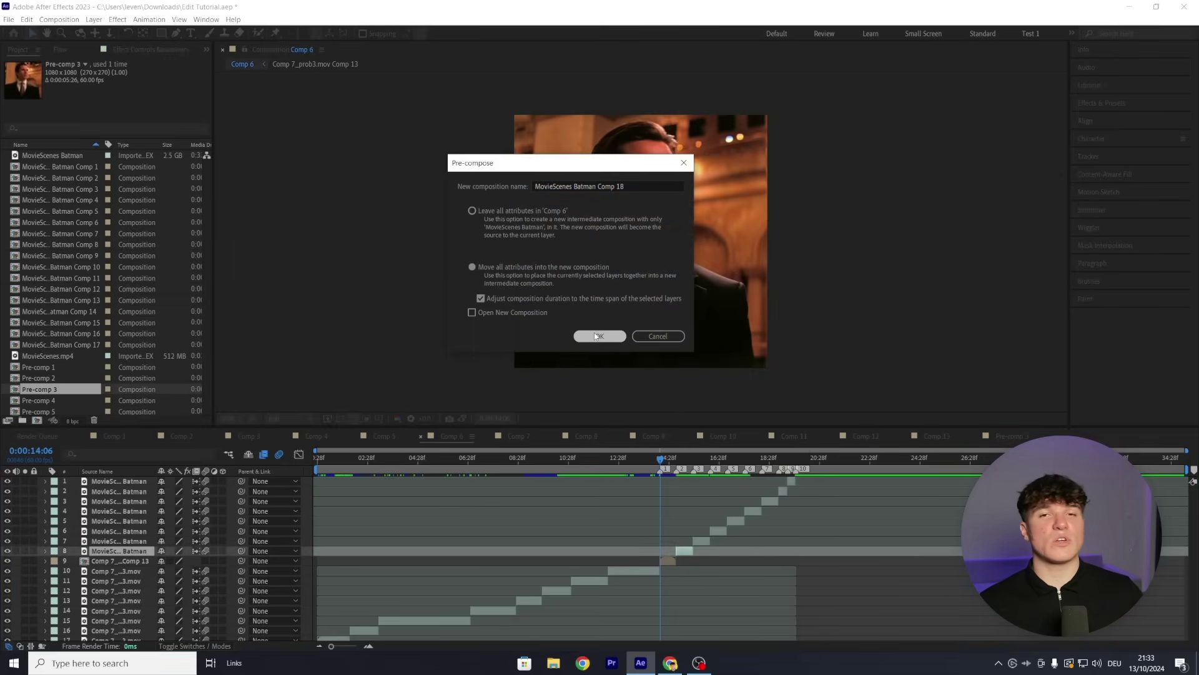
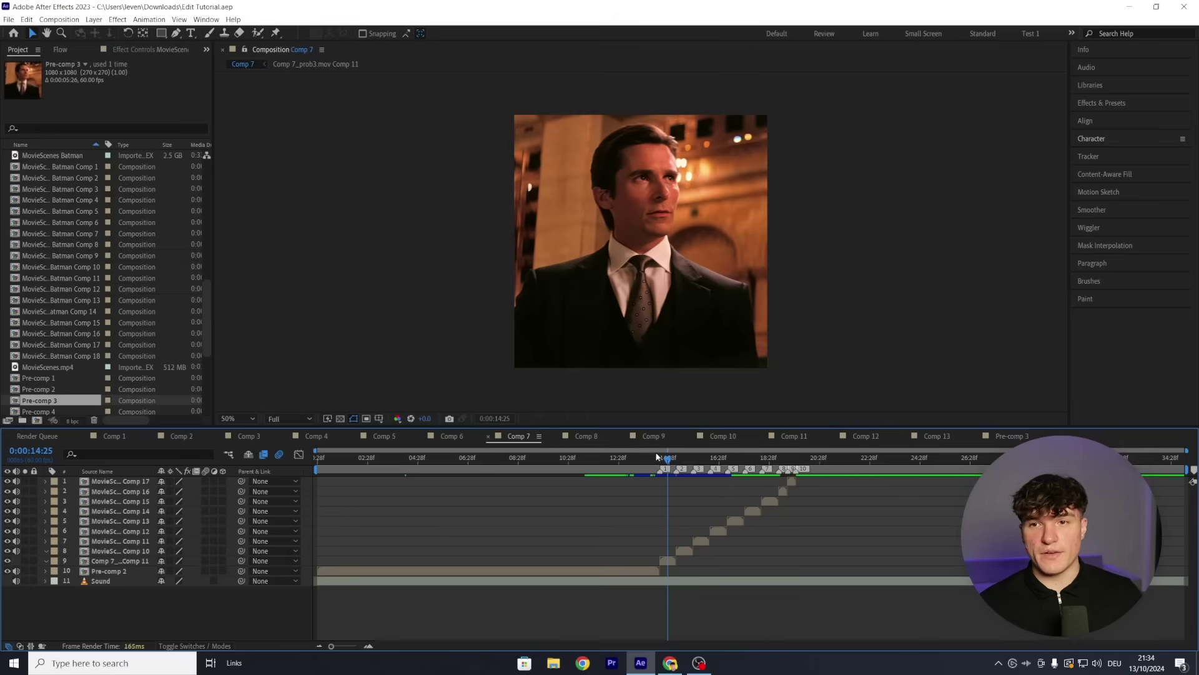
Step: Find the Twixtor Pro effect and apply it to the first pre-composed clip after Pre-comp 2 in Comp 7
click(1102, 103)
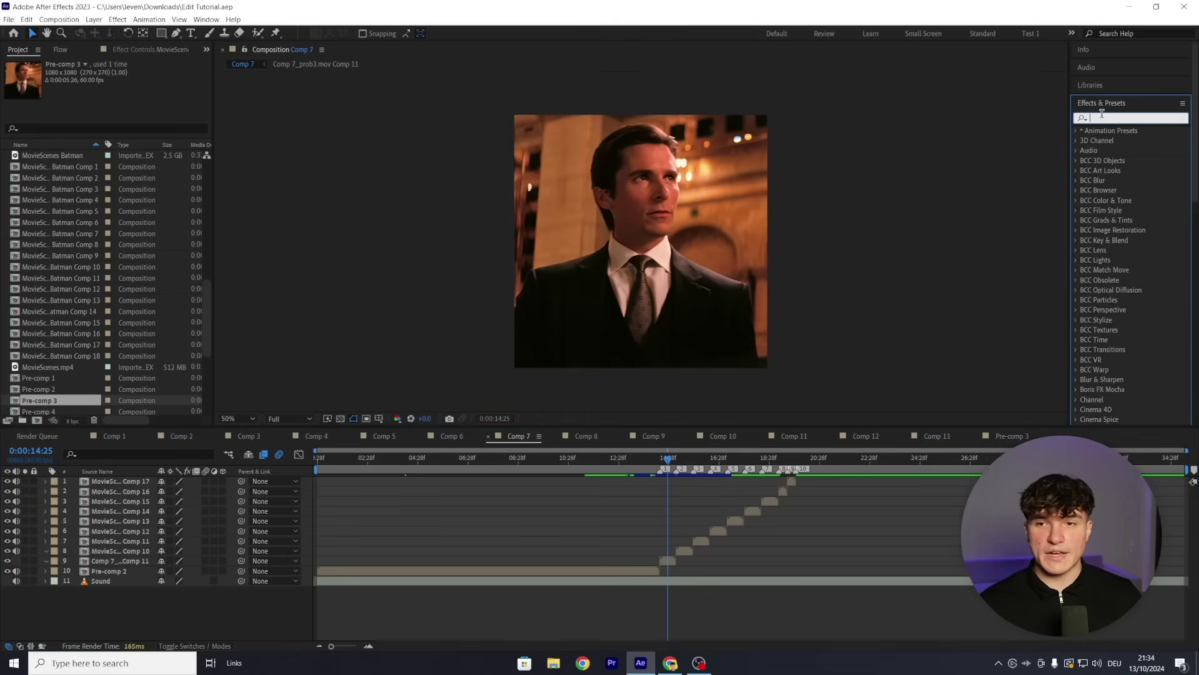
click(1102, 115)
text(twixtor pro)
click(1131, 141)
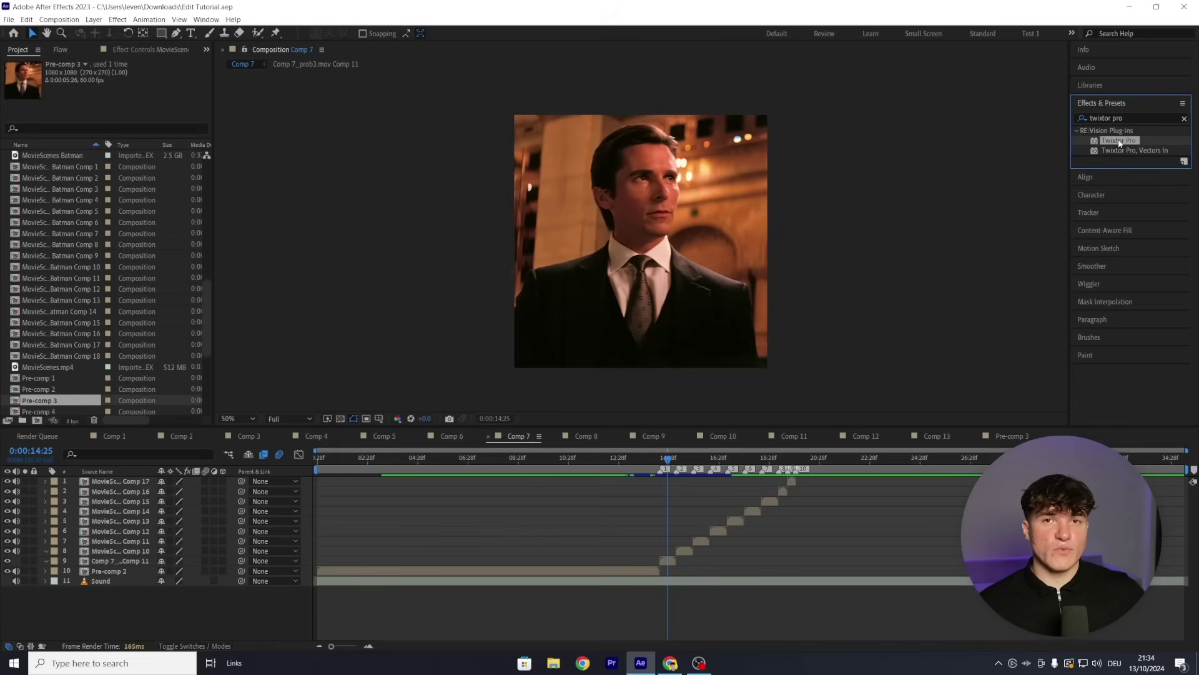
drag(1118, 141, 667, 561)
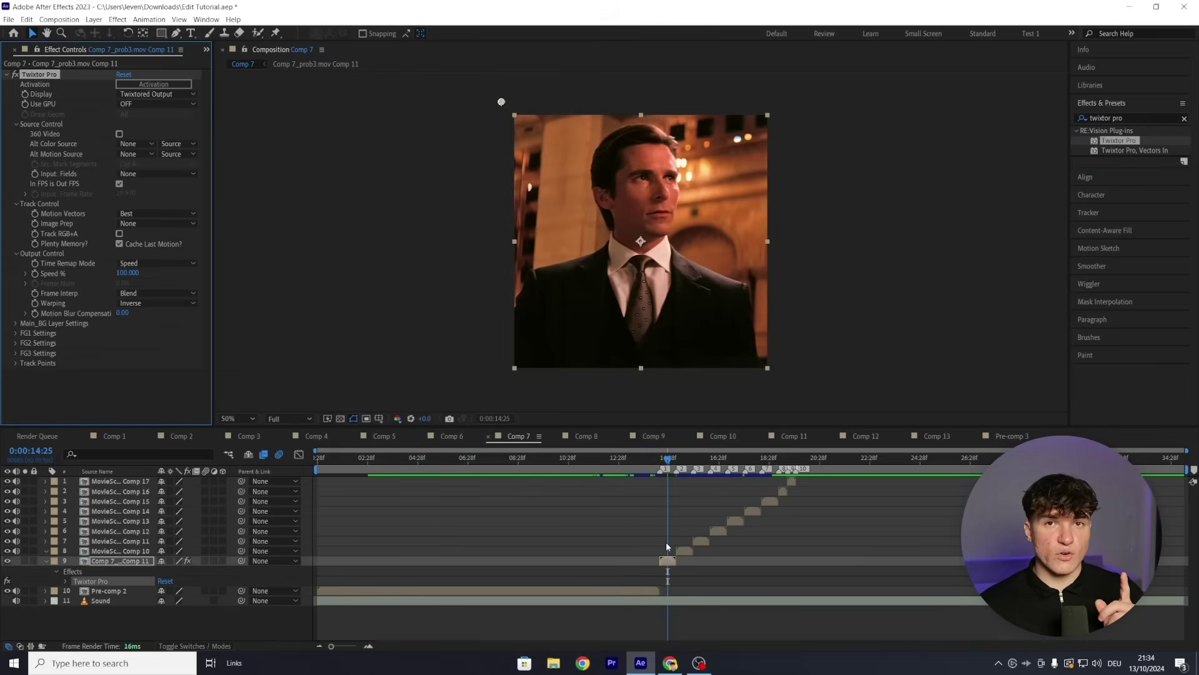
Step: Turn off the In FPS is Out FPS option in the clip's Twixtor Pro settings
key(space)
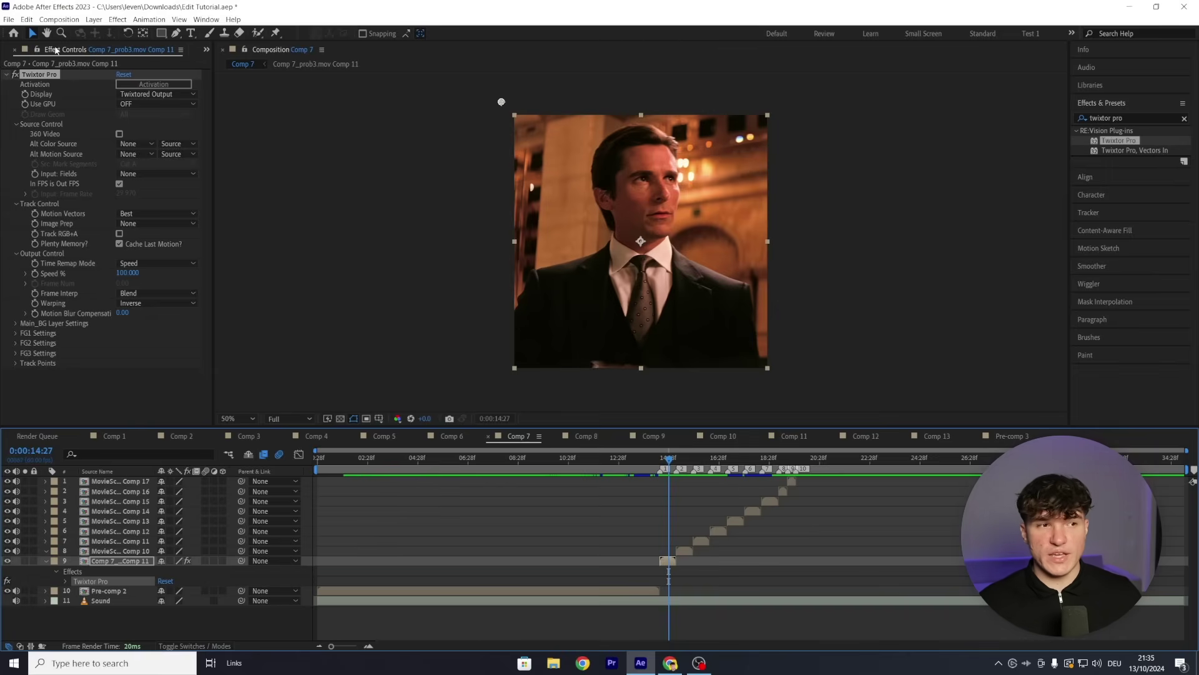
click(76, 144)
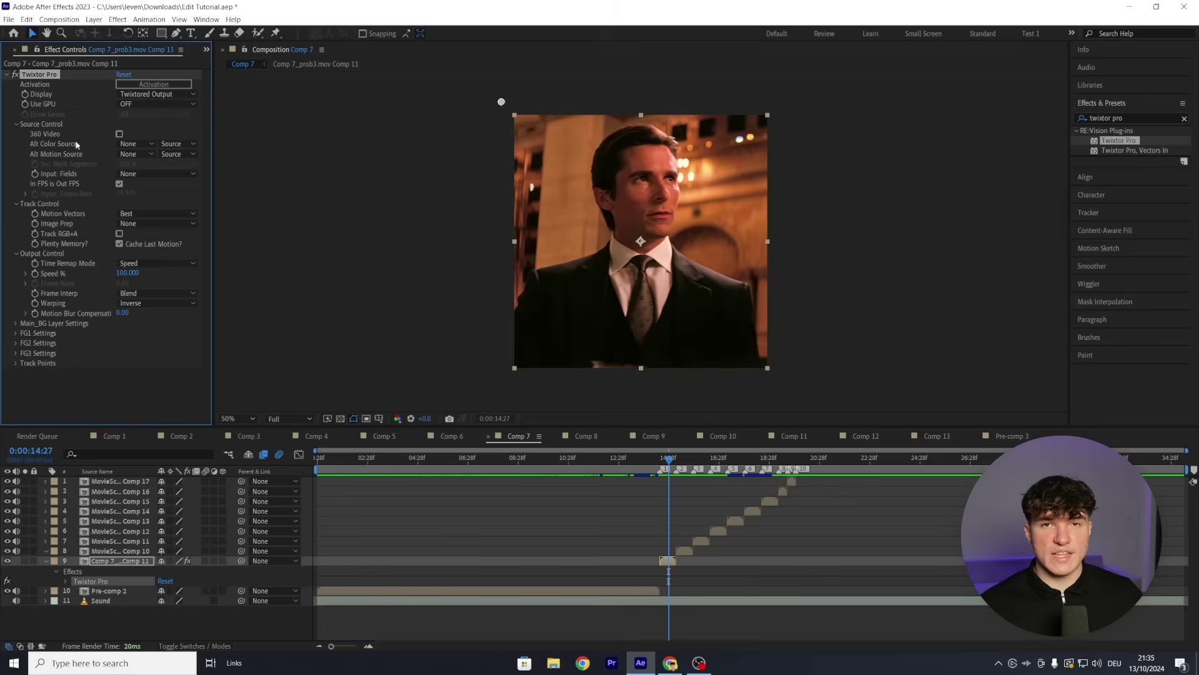
click(119, 184)
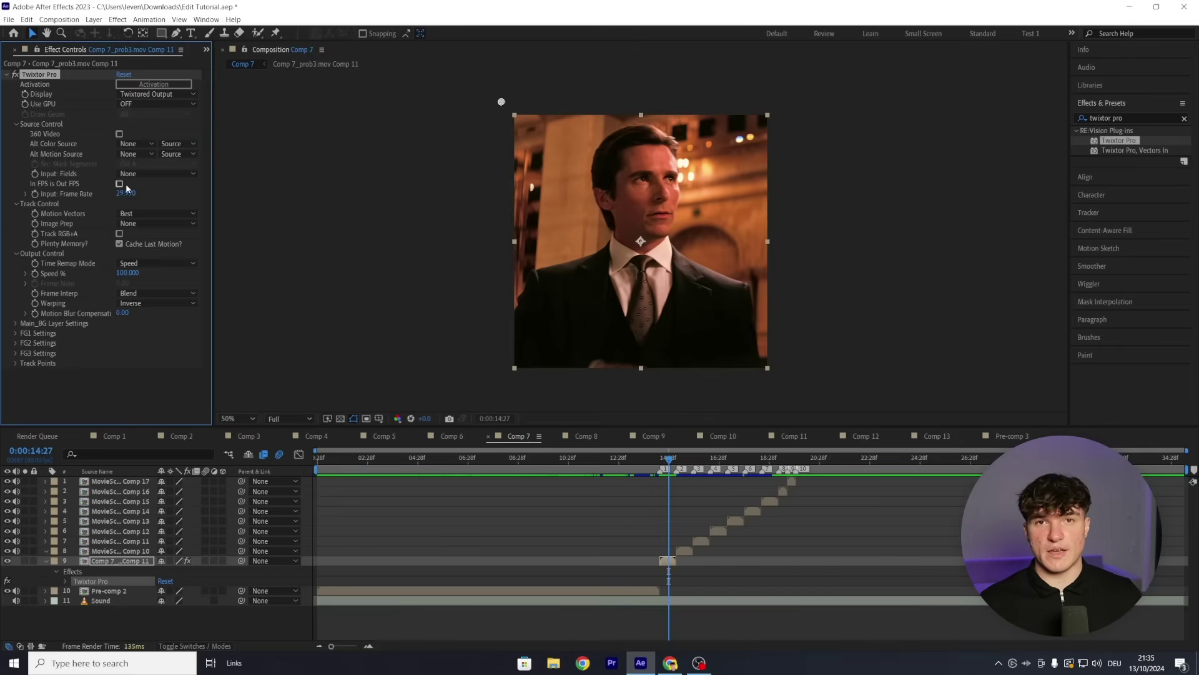
Step: Look up the frame rate of the MovieScenes.mp4 source footage in the project
click(206, 50)
click(218, 65)
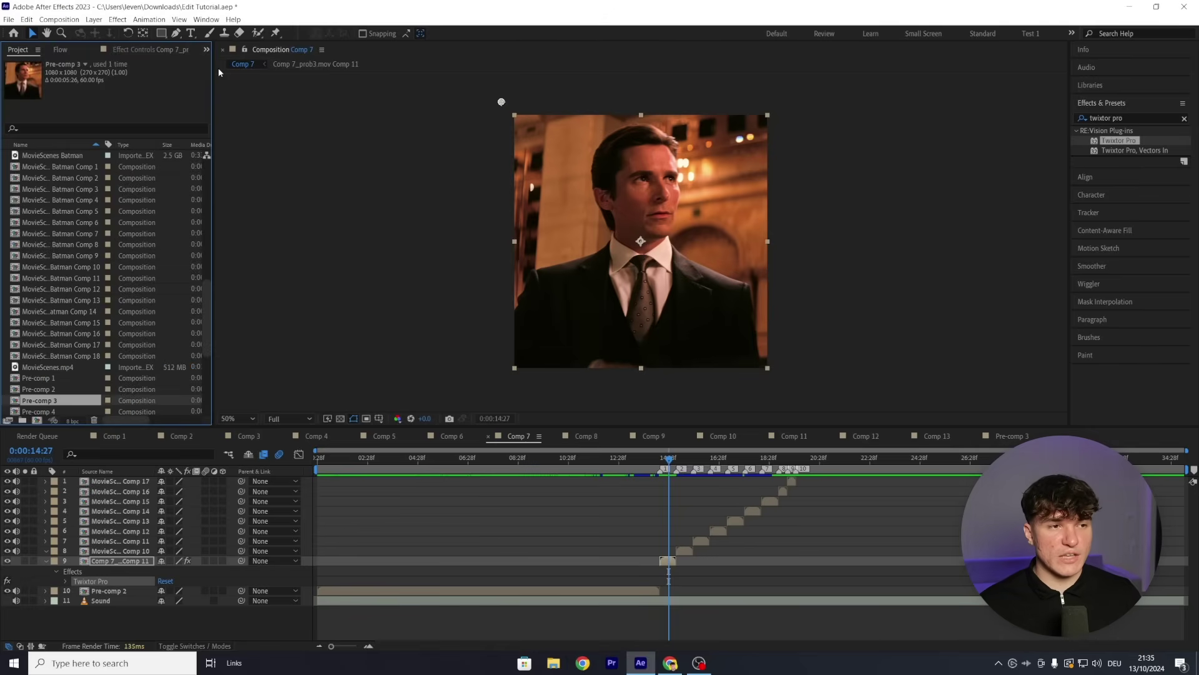
click(49, 368)
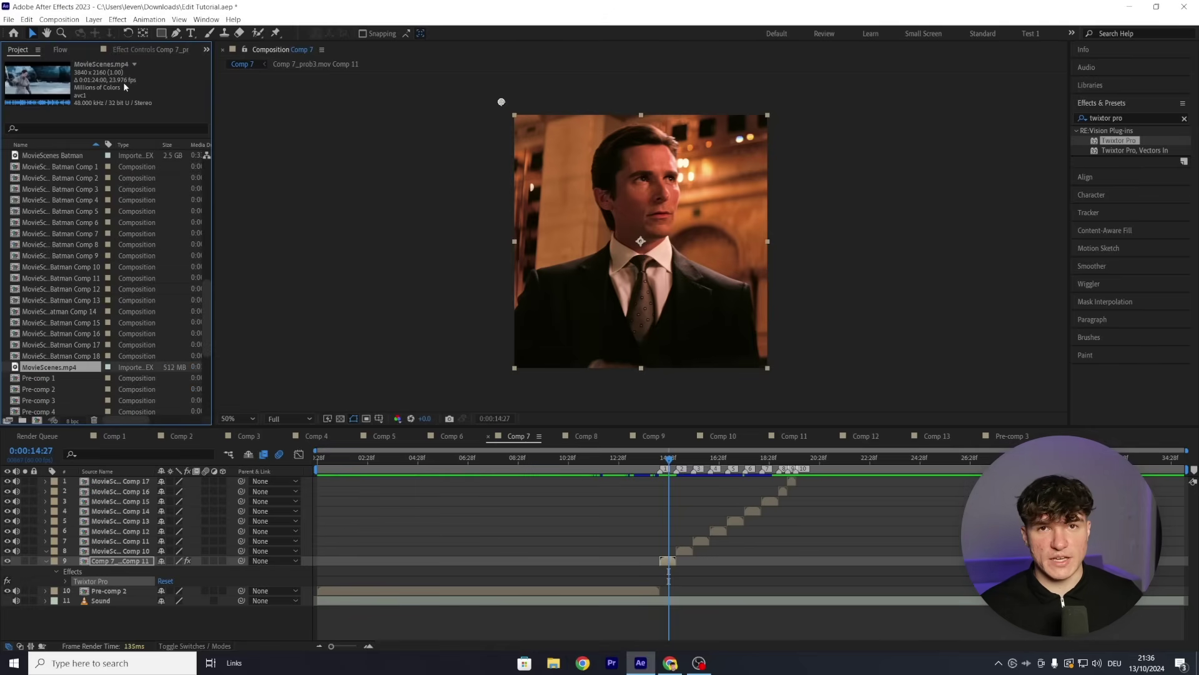
Step: Set the Twixtor Pro input frame rate of the first beat clip to 23.976
click(152, 50)
click(127, 194)
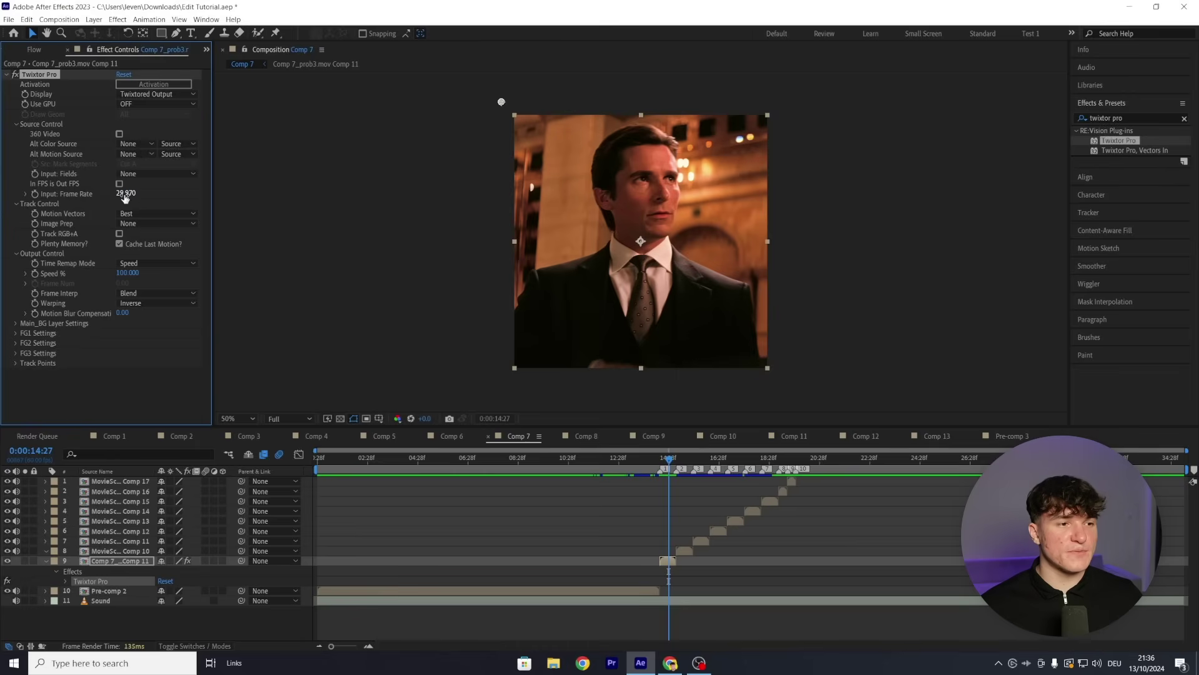
text(23.)
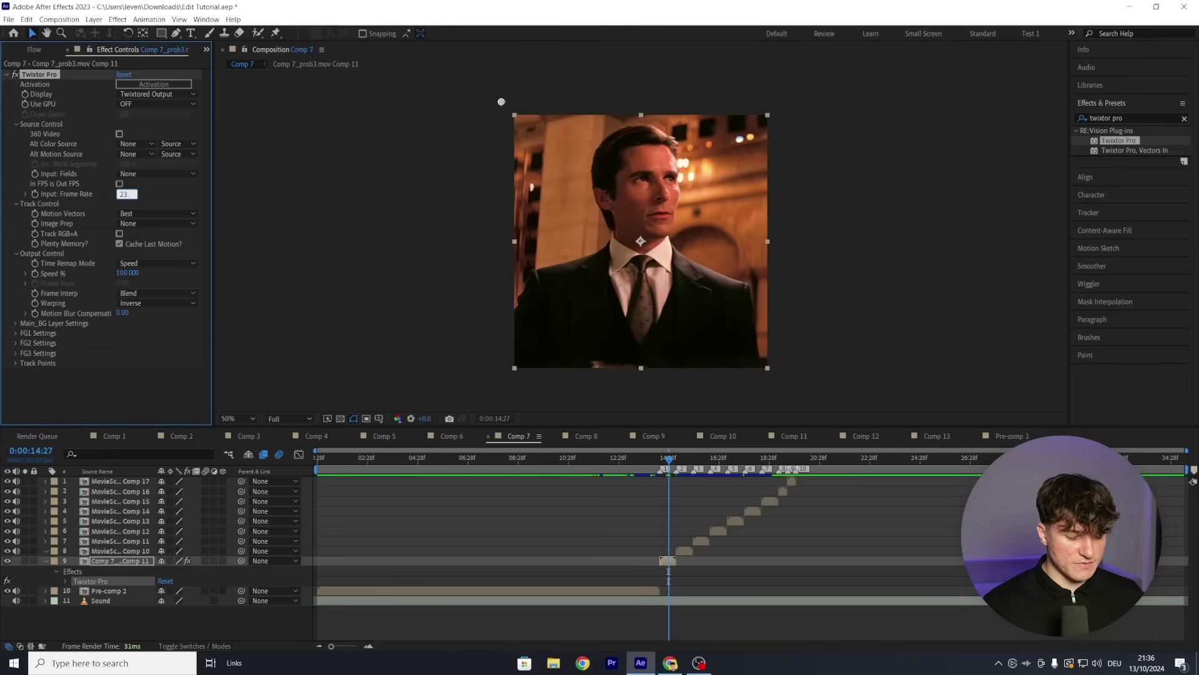
text(976)
key(Return)
Step: Configure Twixtor Pro with Contrast/Edge Enhance image prep, Motion Weighted Blend frame interpolation and Inverse w/ Smart Blend warping
click(174, 224)
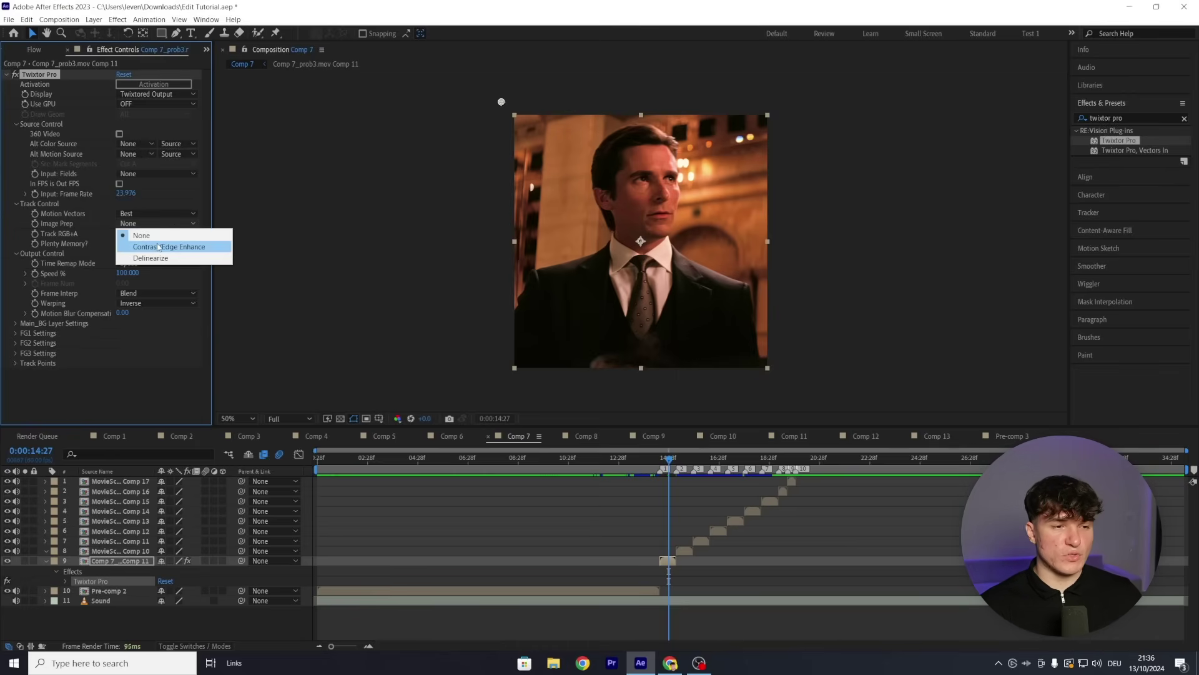
click(156, 244)
click(157, 293)
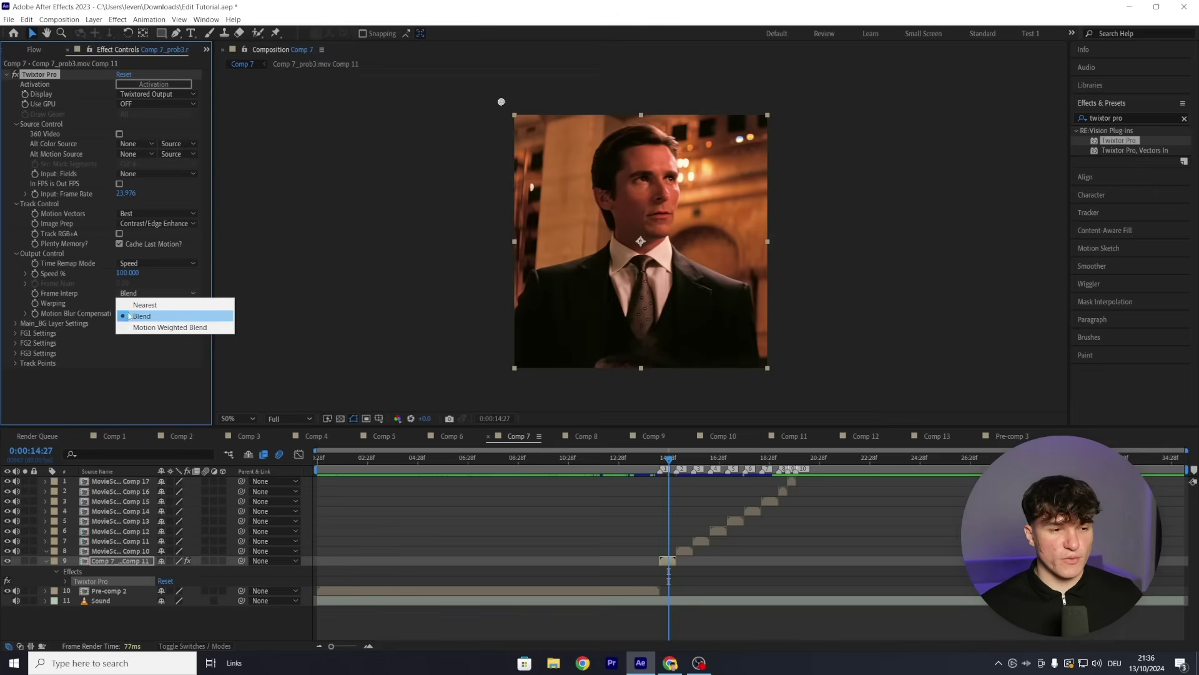
click(155, 328)
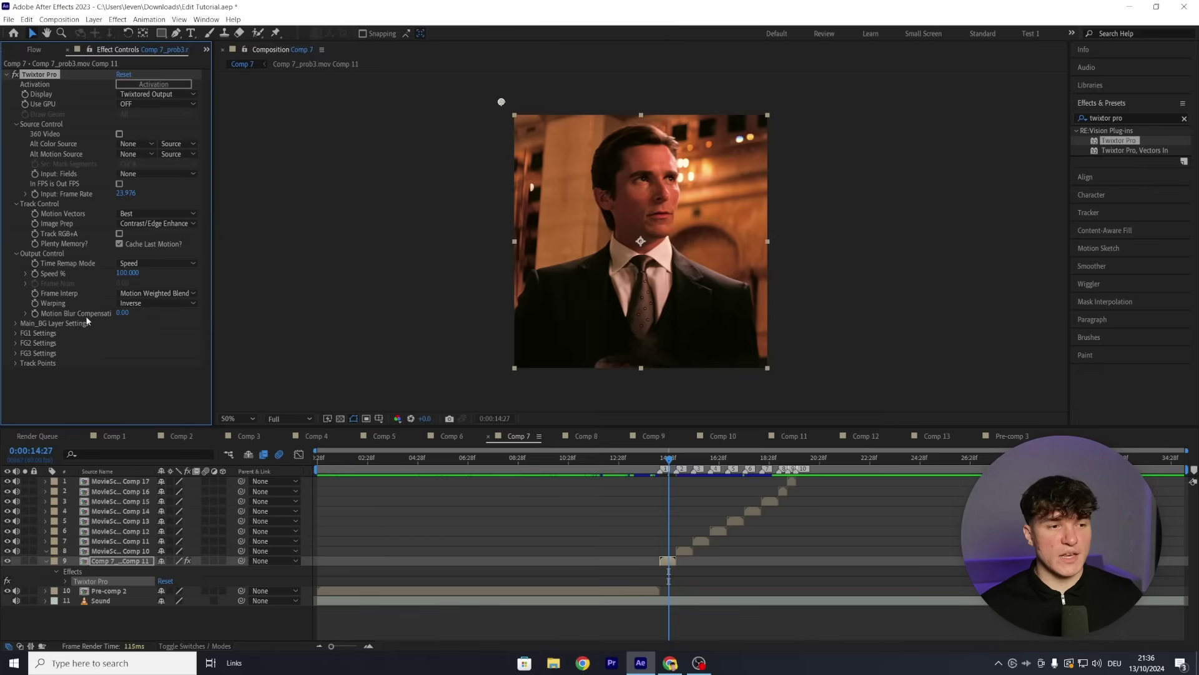
click(152, 304)
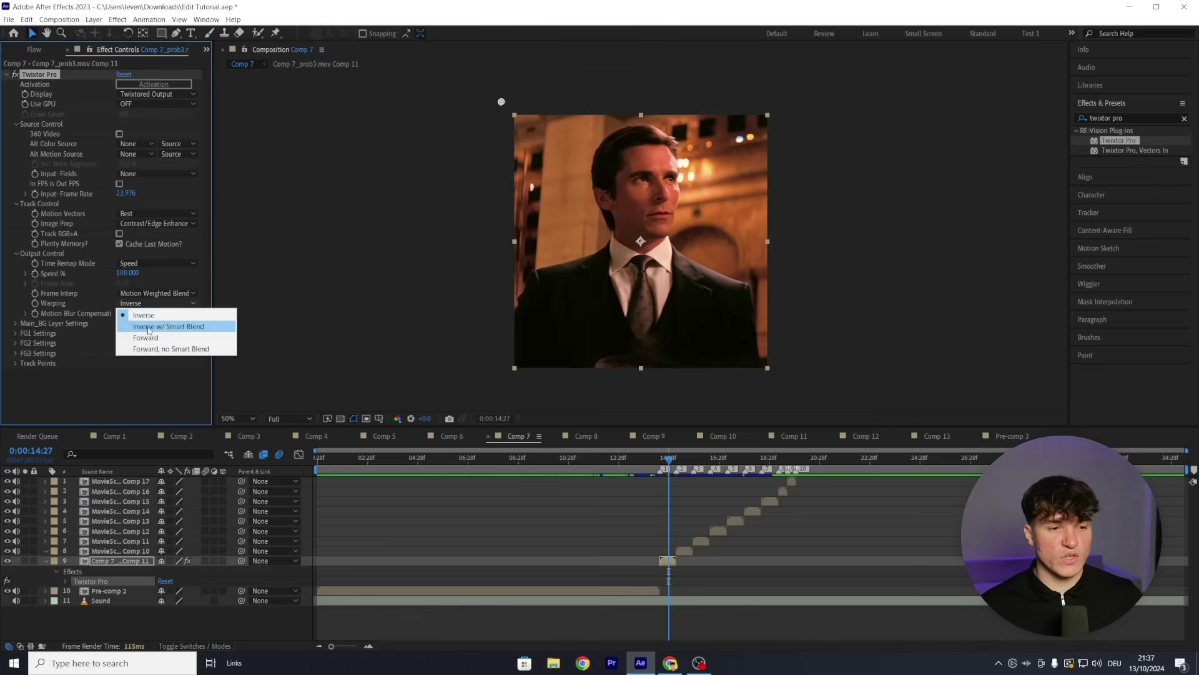
click(149, 327)
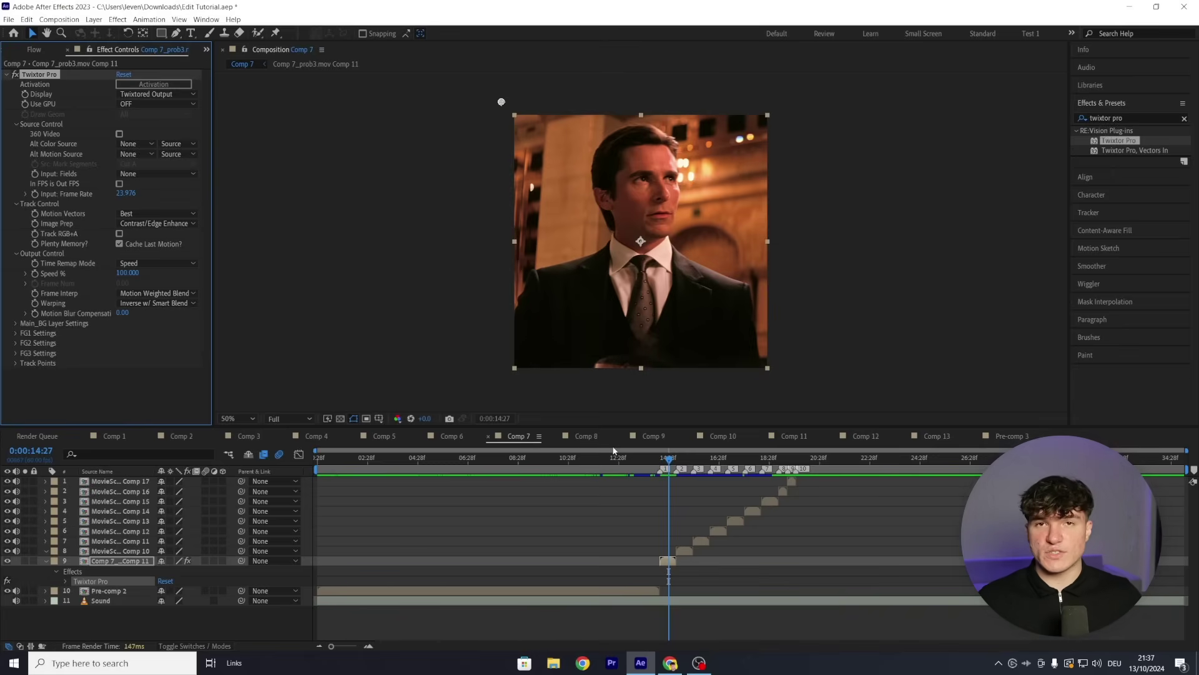
Step: Keyframe Twixtor Pro's Speed % at 200 on the clip's first frame, 0:00:14:06, and reveal the keyframe in the timeline
drag(331, 645, 352, 646)
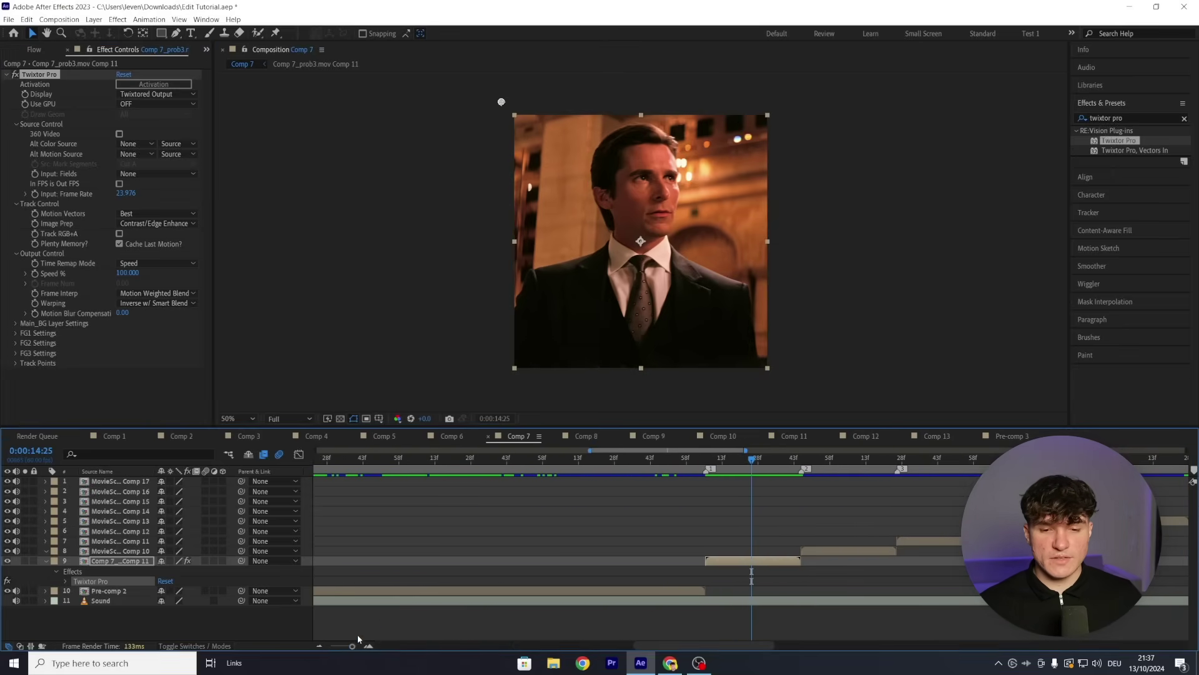
click(708, 472)
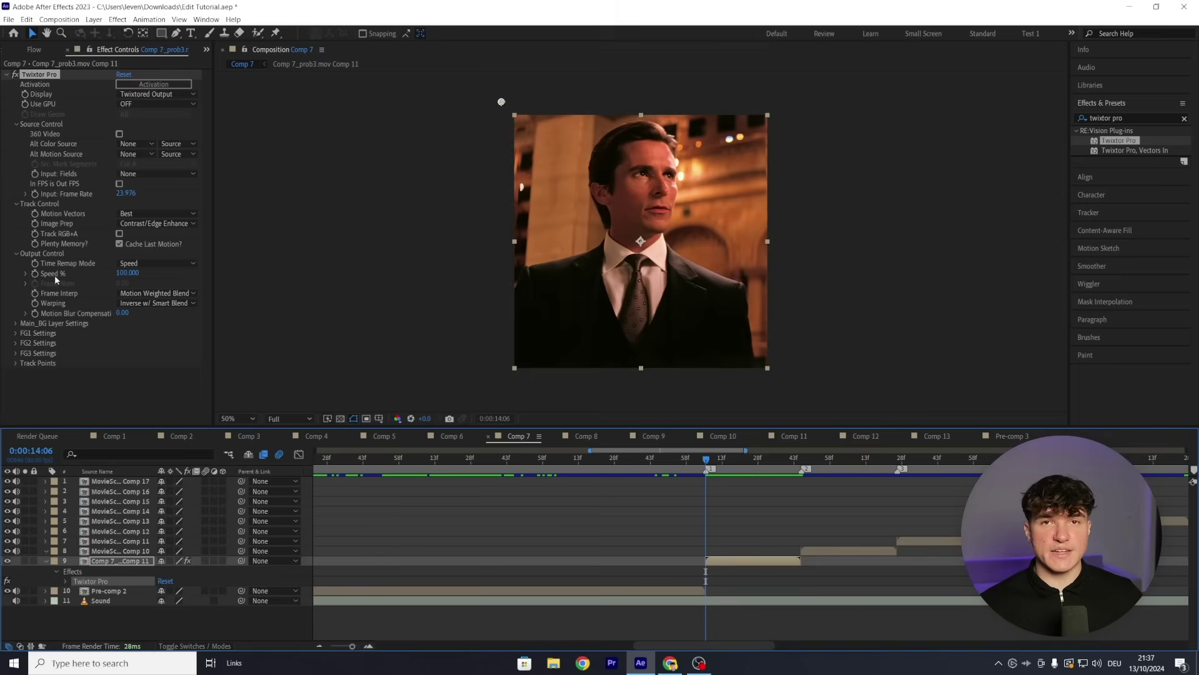
click(35, 274)
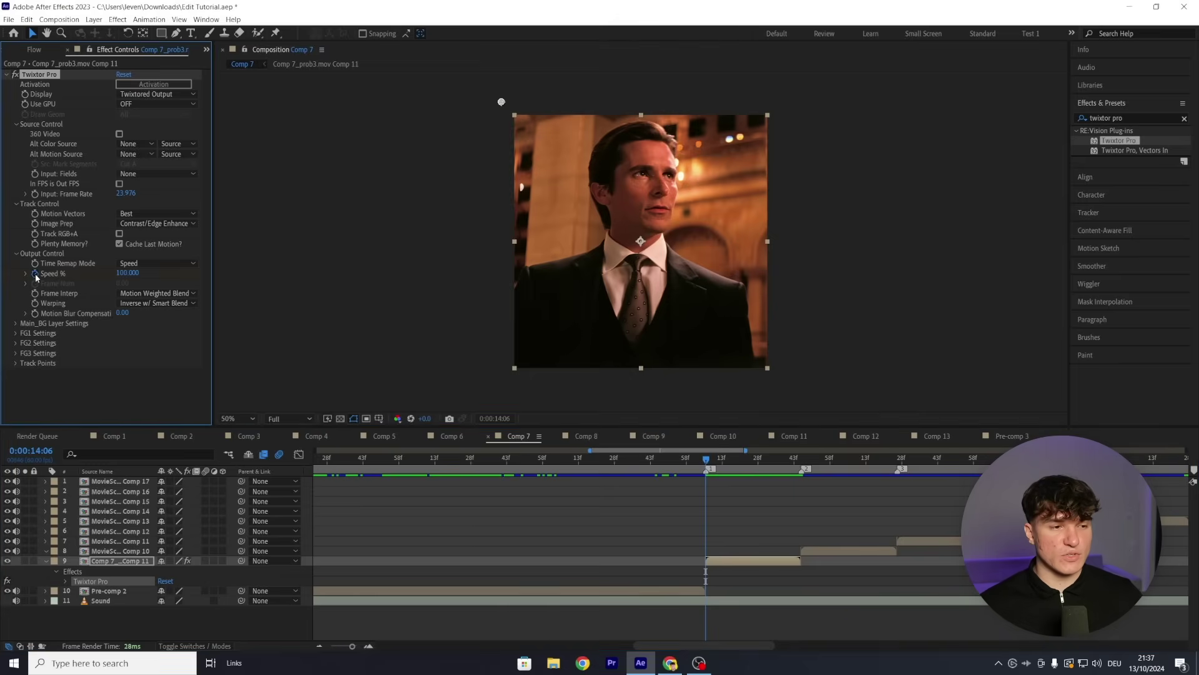
click(128, 273)
text(200)
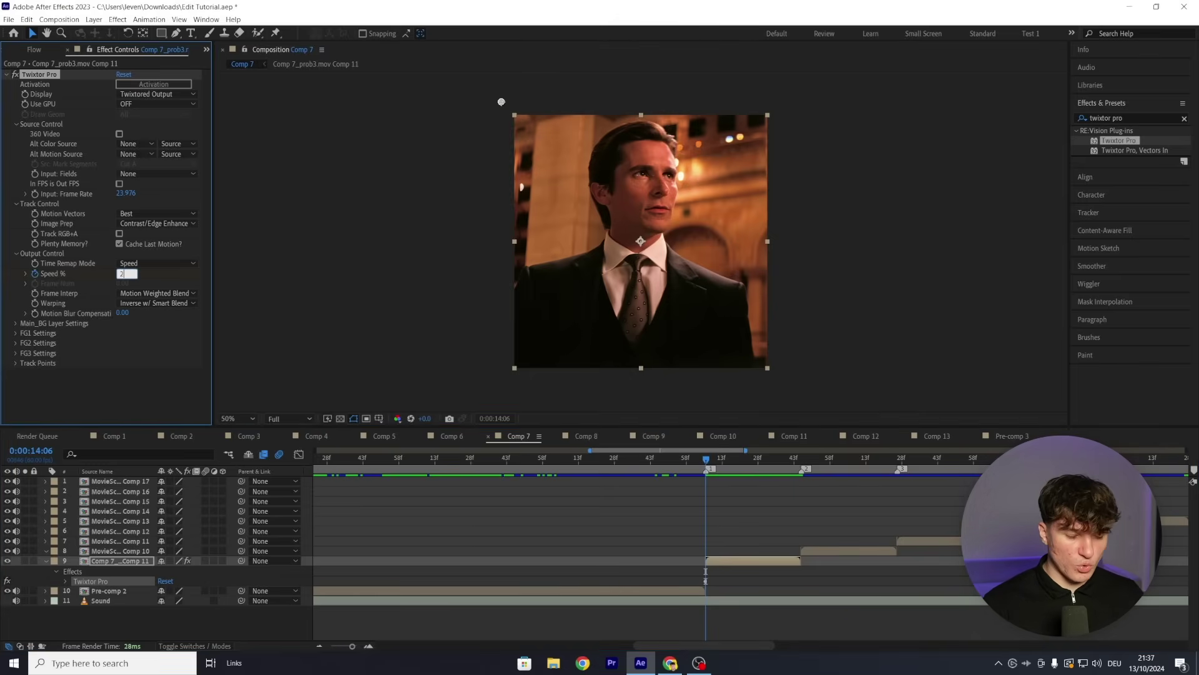
key(Return)
key(u)
click(706, 581)
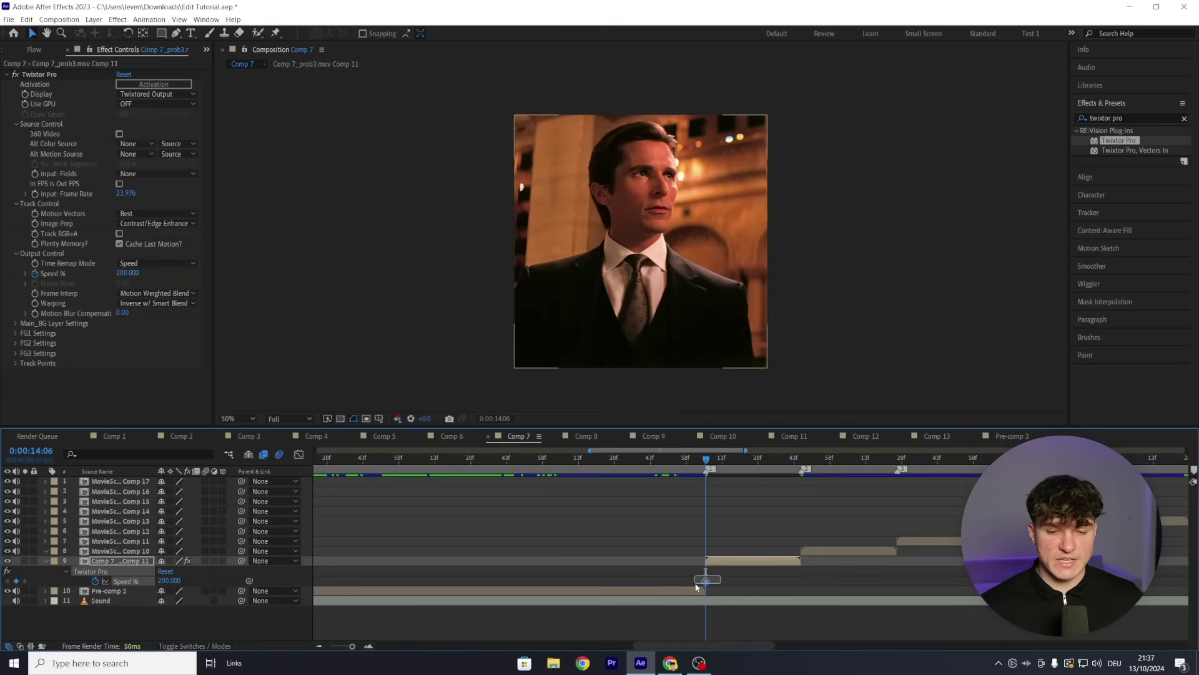
Step: Add a Speed % keyframe of 60 near the middle of the clip, at 0:00:14:25
click(753, 470)
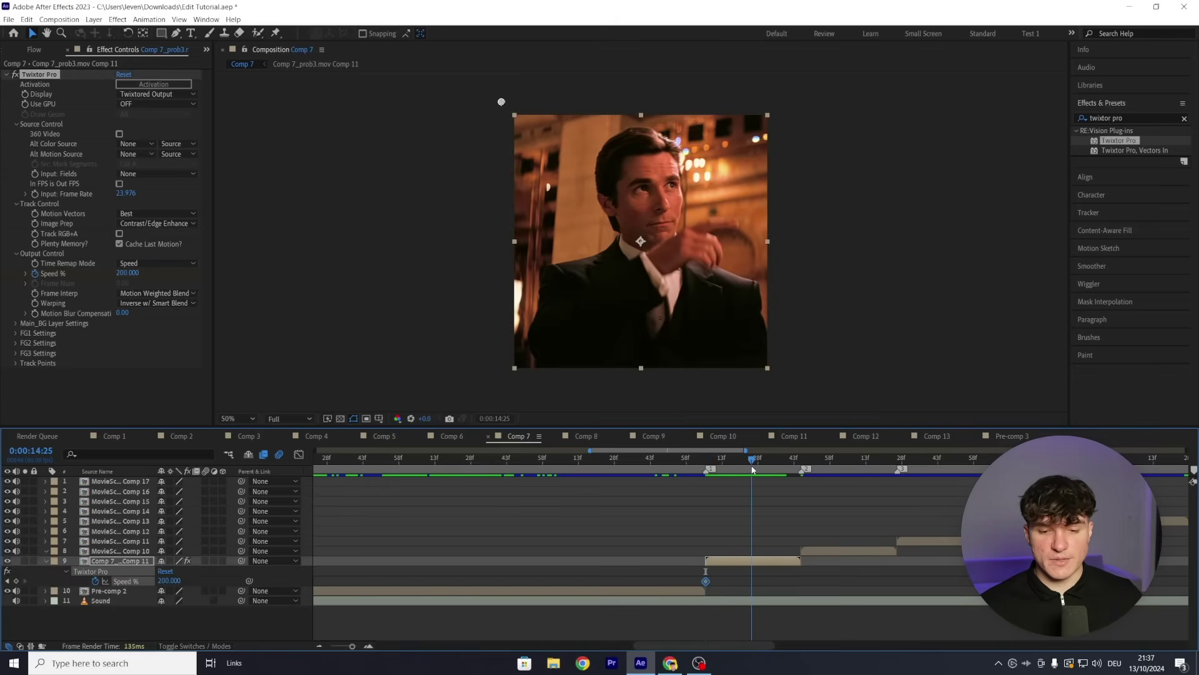
click(245, 369)
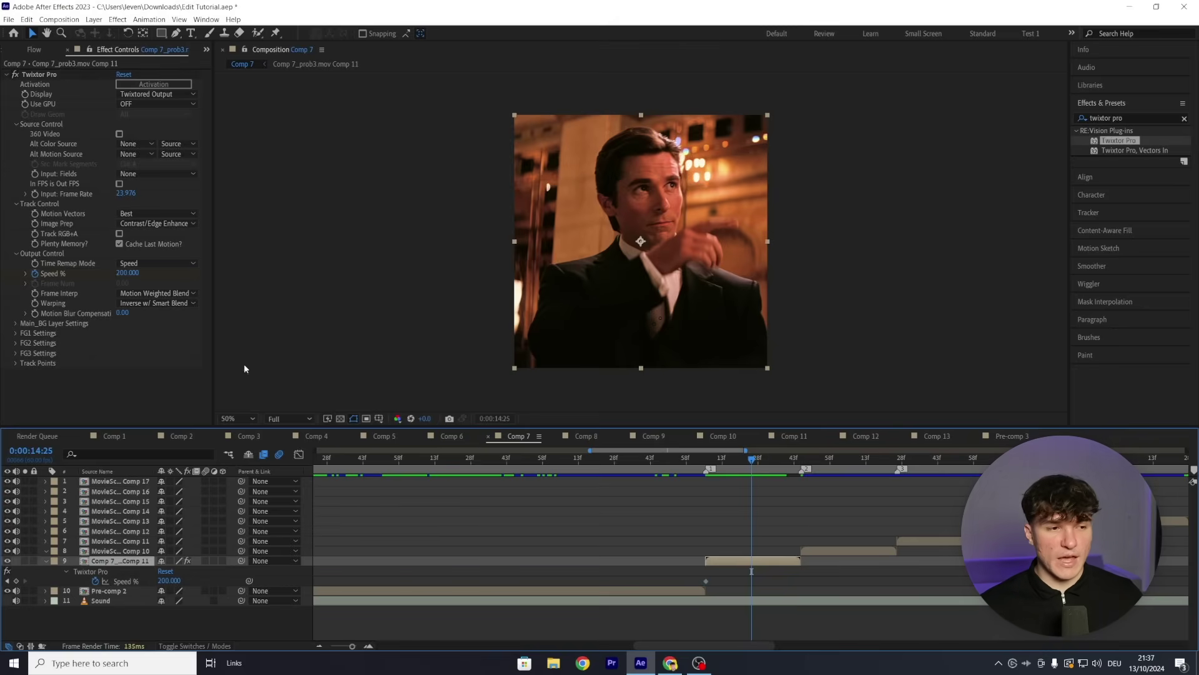
click(128, 273)
text(60)
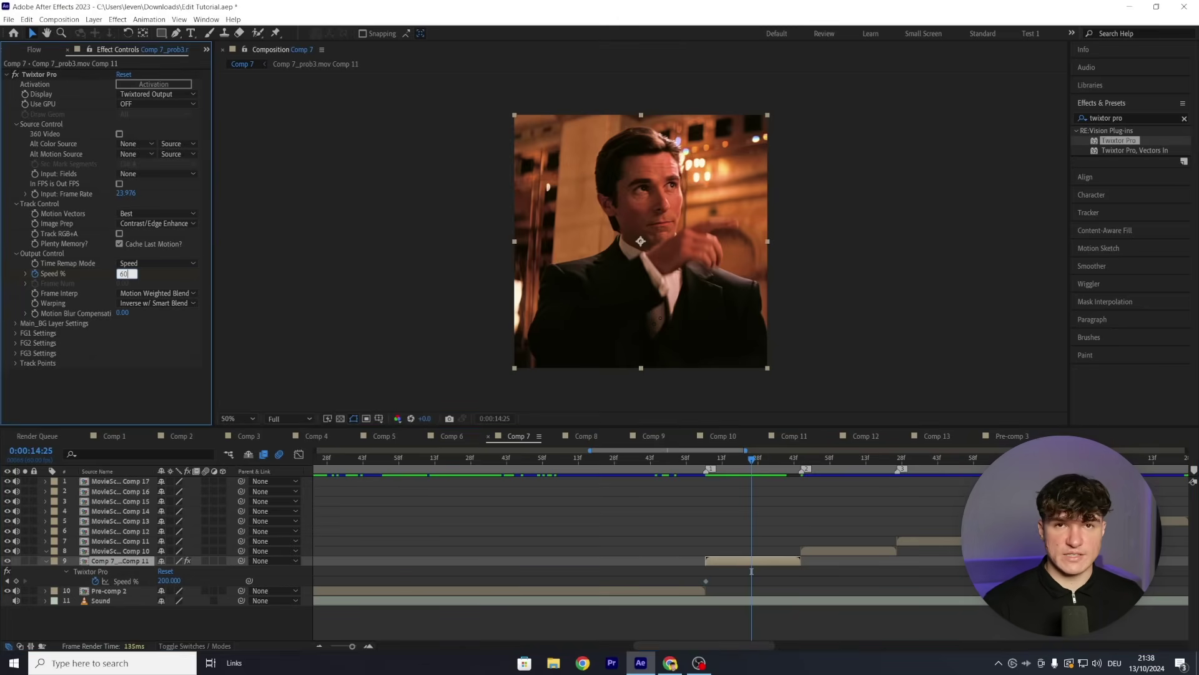
key(Return)
Step: Add a Speed % keyframe of 200 at the clip's end, on the second beat marker at 0:00:14:46
drag(753, 470, 803, 471)
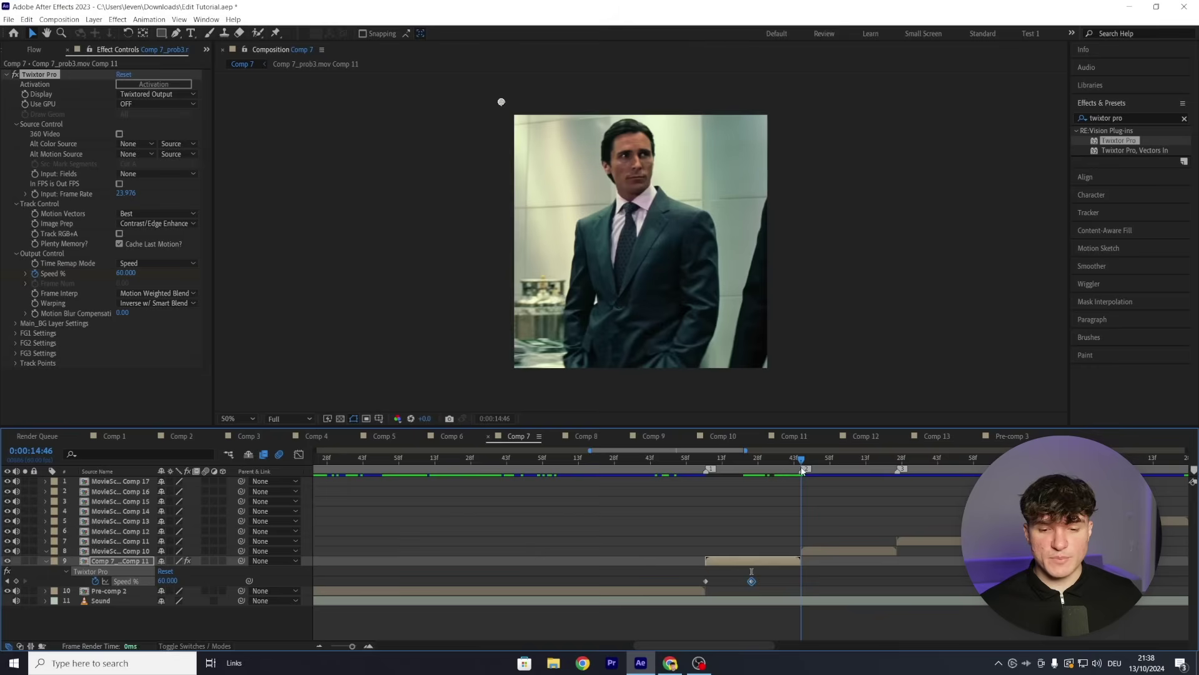
click(125, 273)
text(200)
key(Return)
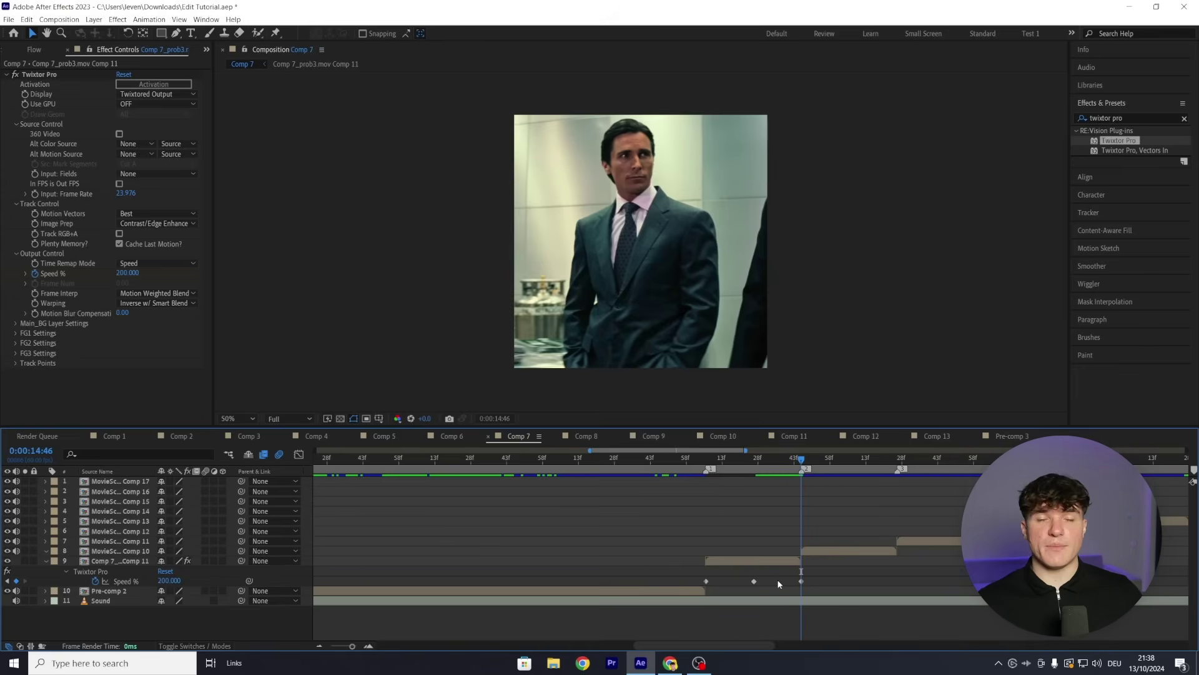
Step: Apply Easy Ease to all three Speed % keyframes of the clip
drag(834, 565, 684, 594)
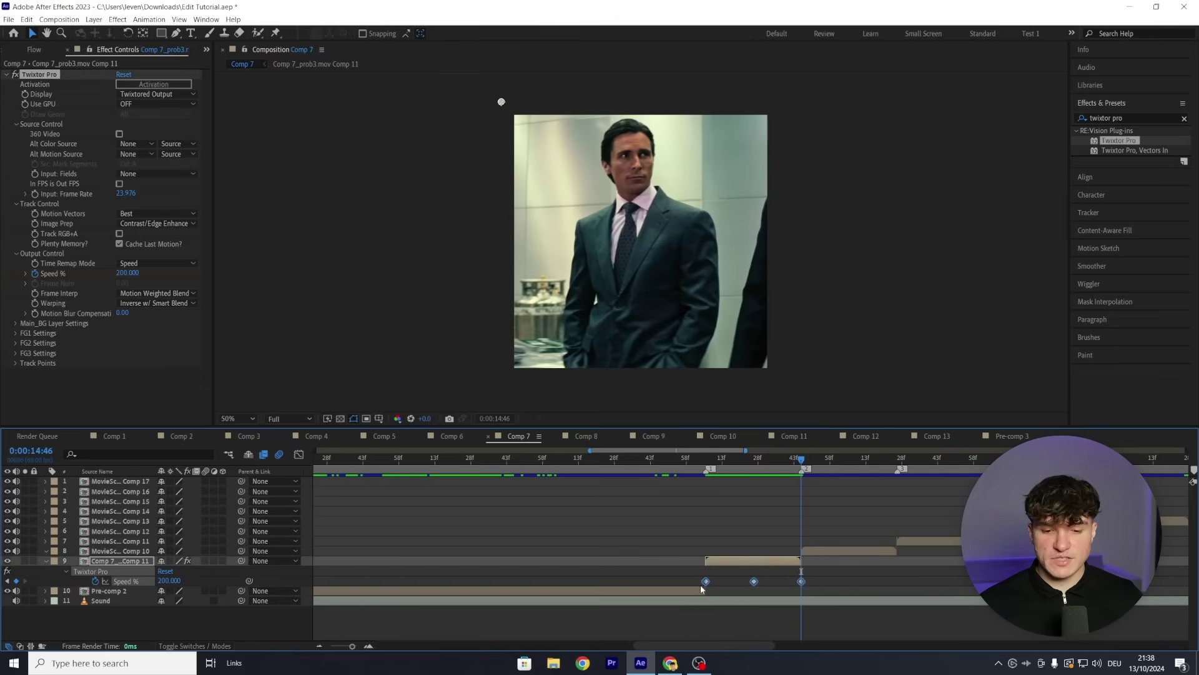
right_click(706, 581)
mouse_move(749, 572)
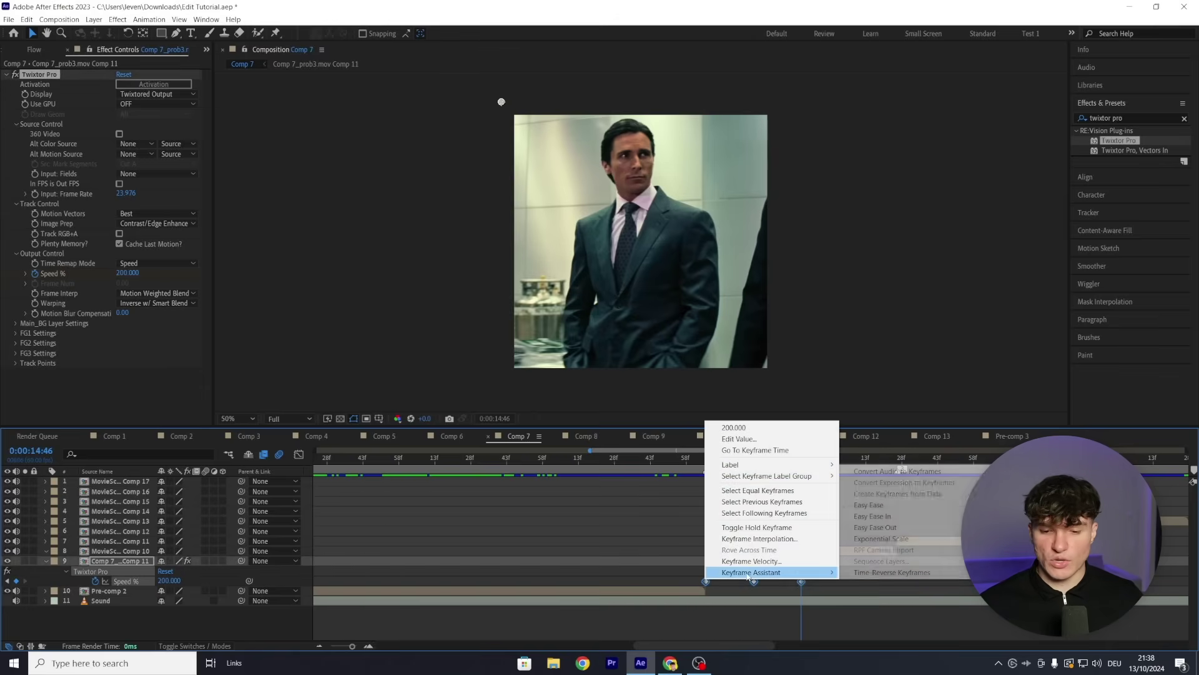
click(874, 507)
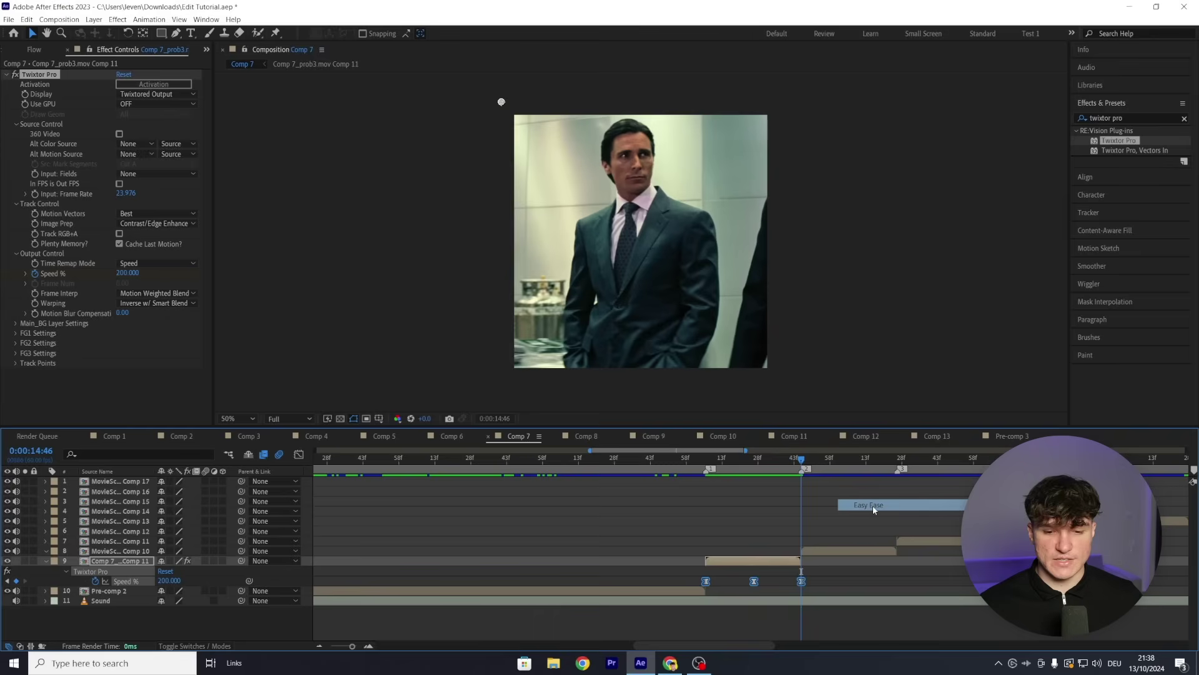
Step: Shape the Speed % value graph into a U-shaped curve with steep drops at both ends and a wide, flat slow section
click(300, 457)
drag(352, 646, 355, 647)
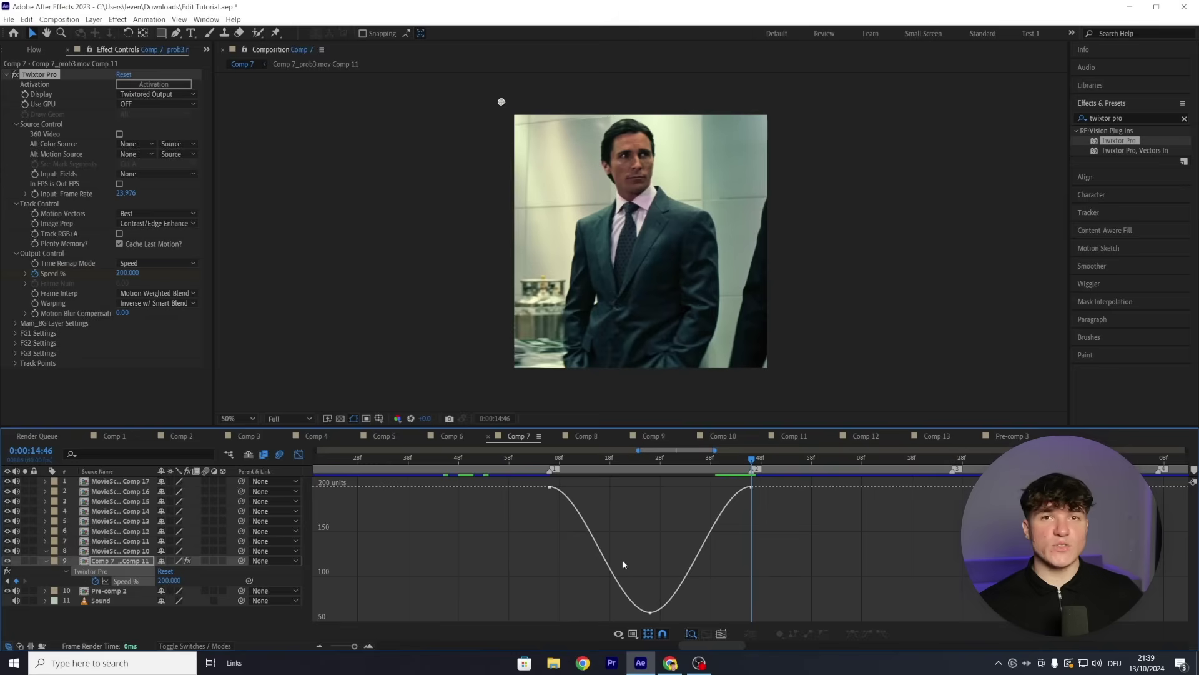
click(649, 612)
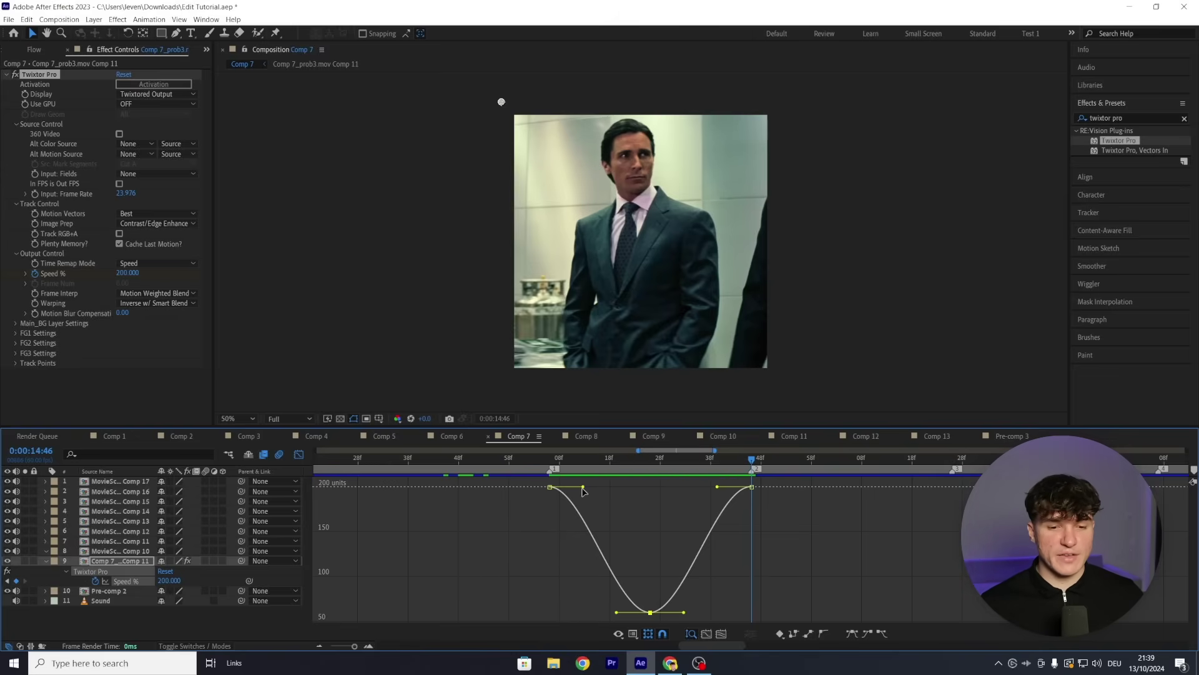
drag(582, 488, 579, 613)
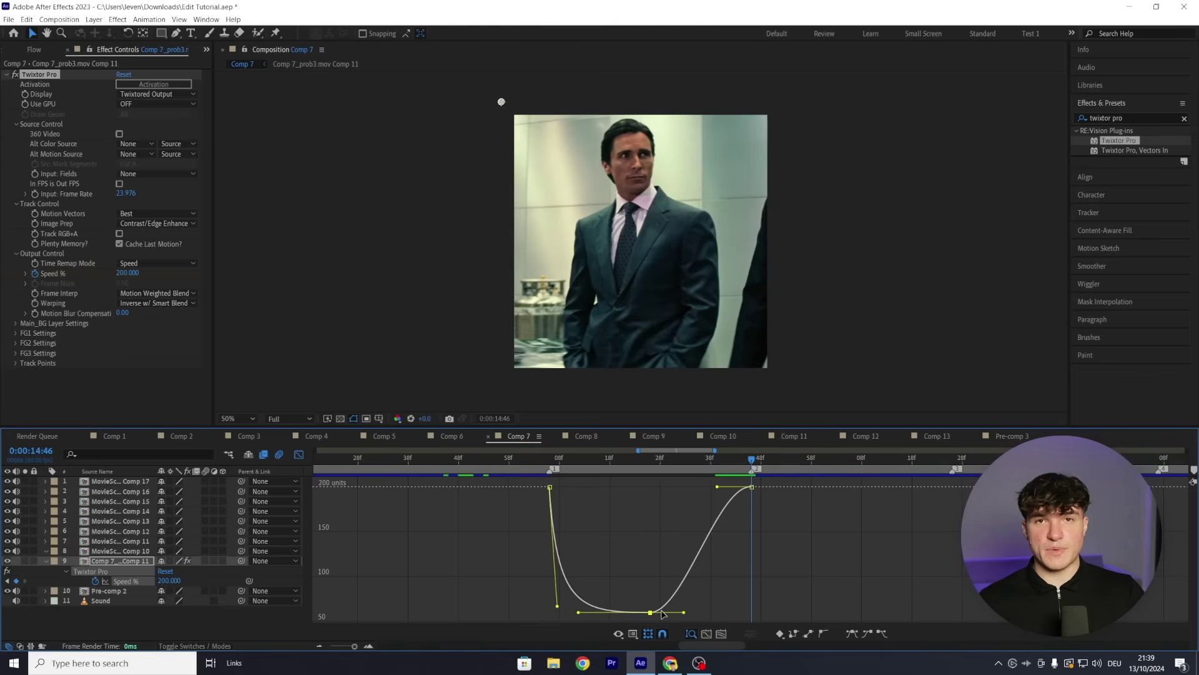
drag(683, 613, 729, 614)
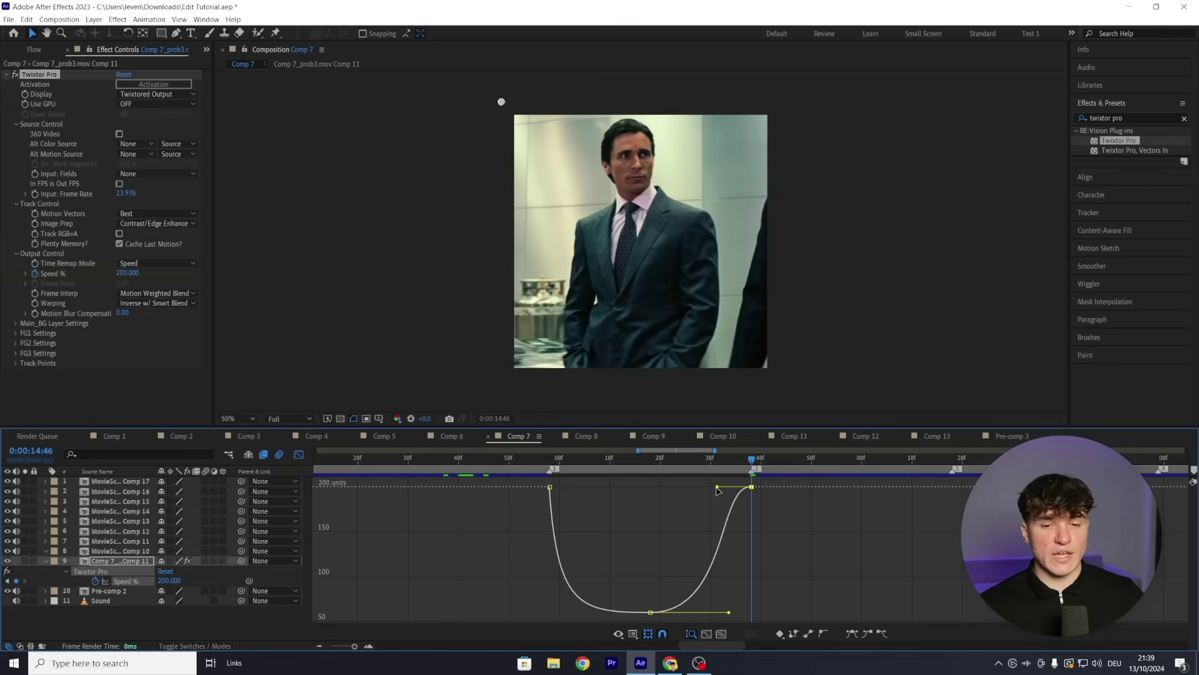
drag(717, 493, 780, 586)
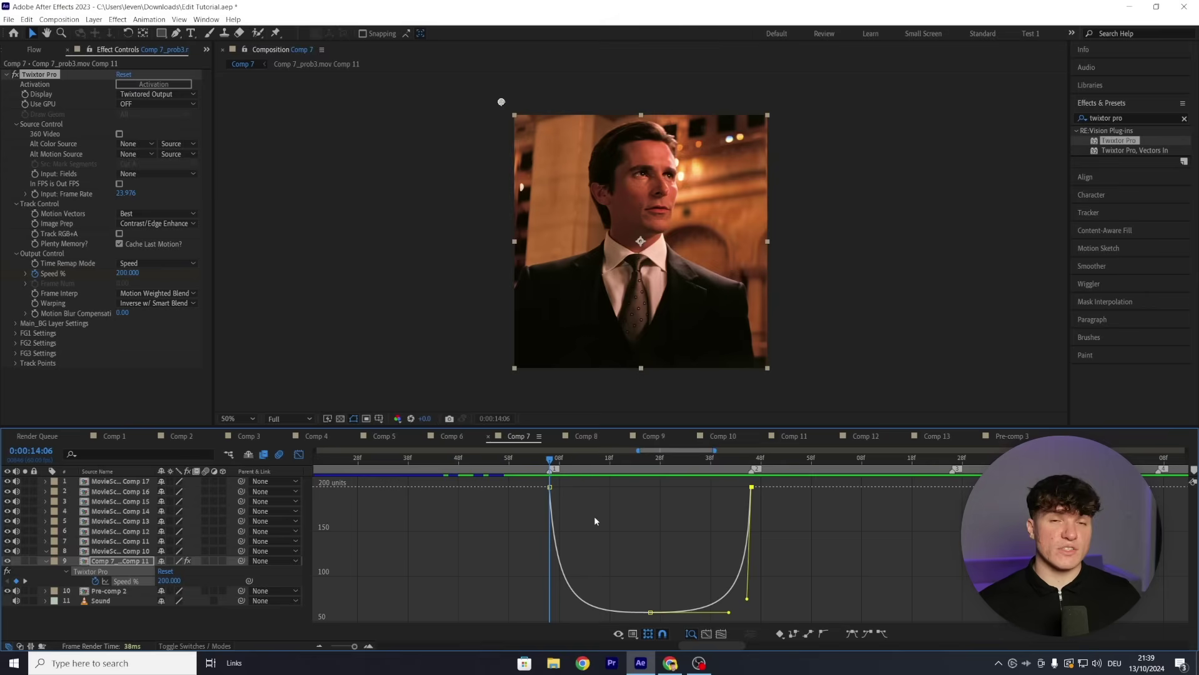
click(298, 457)
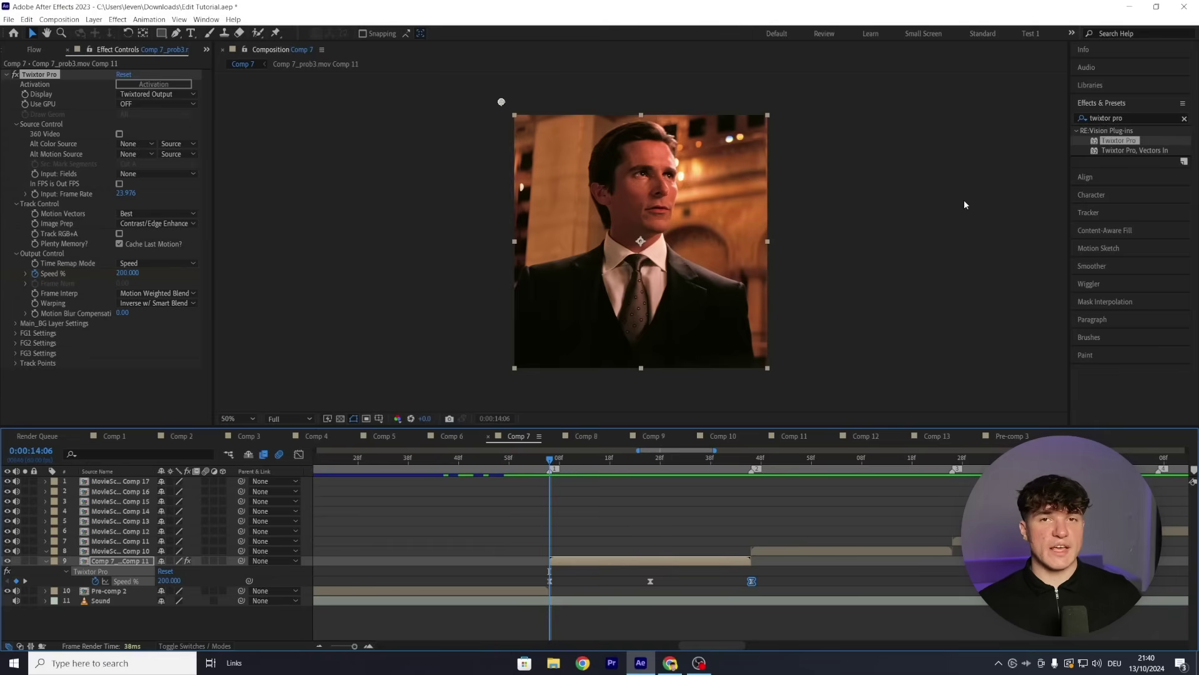
Step: Find the S_BlurMoCurves effect and apply it to the same clip below Twixtor Pro
click(1137, 118)
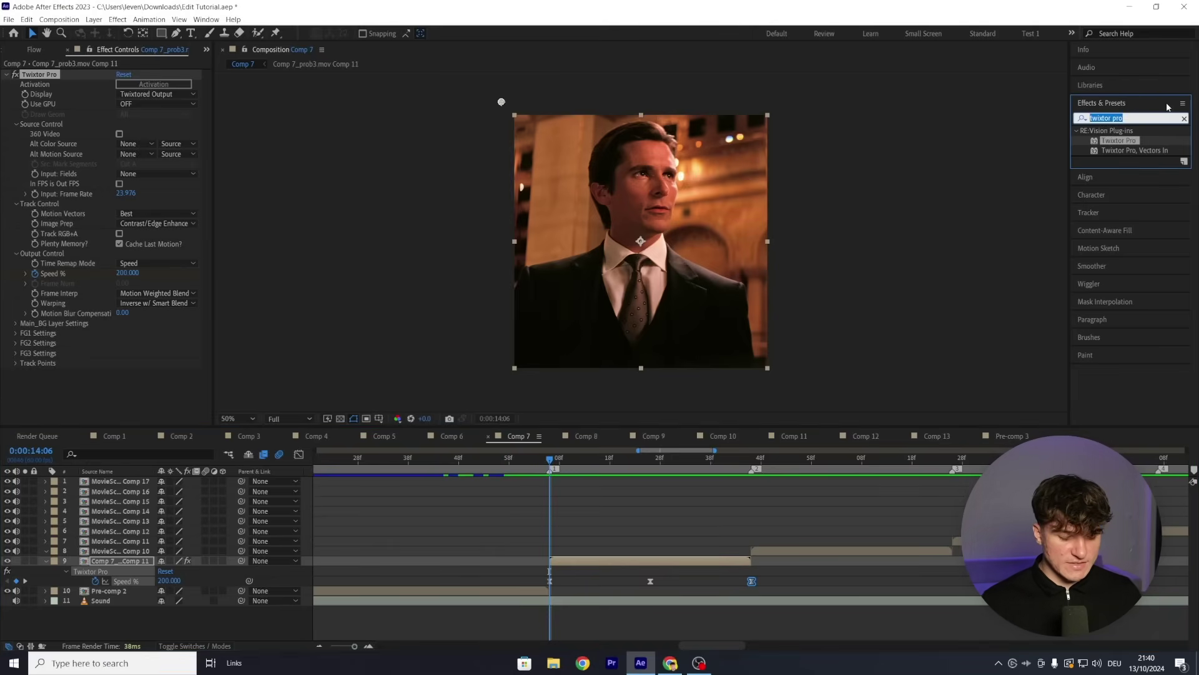
text(s_blurmocur)
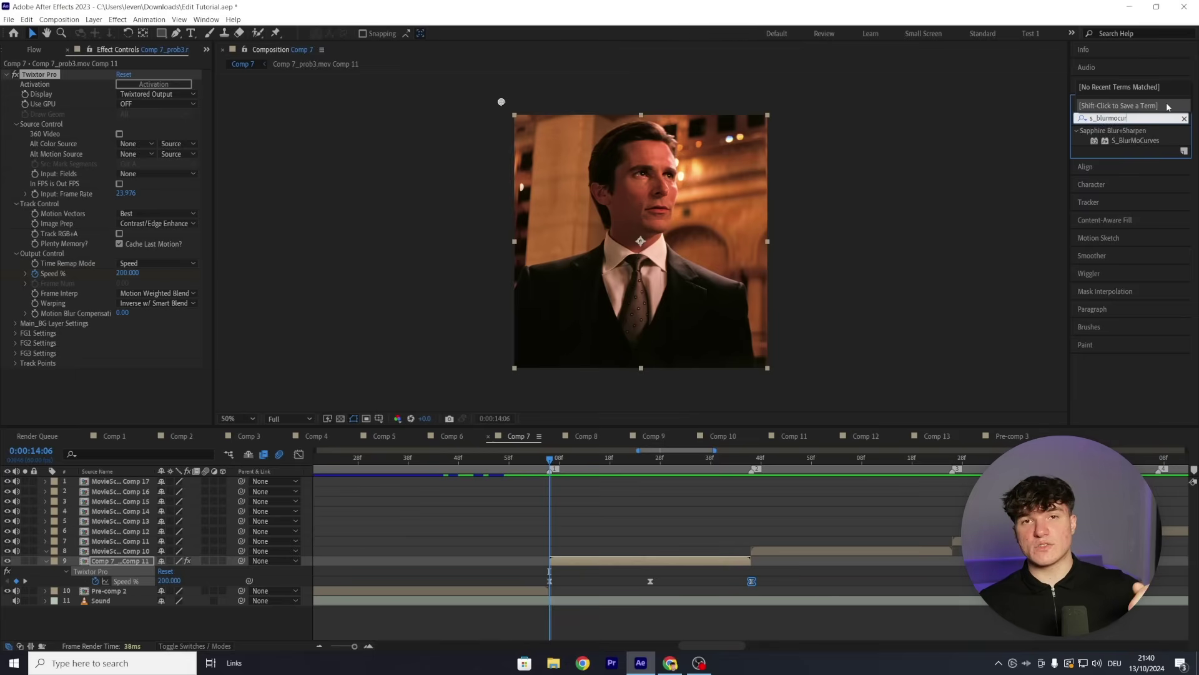
drag(1136, 141, 120, 398)
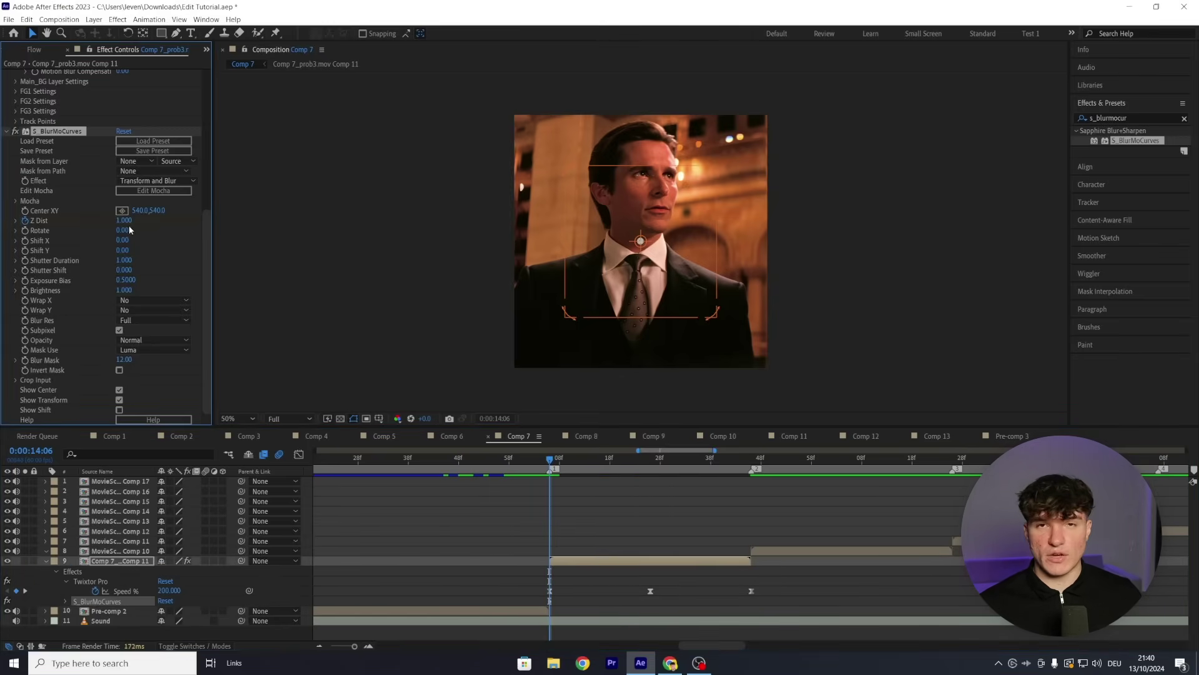
Step: Keyframe S_BlurMoCurves Z Dist from 1 at the clip's start to 0.5 at its end, 0:00:14:46
drag(591, 481, 748, 478)
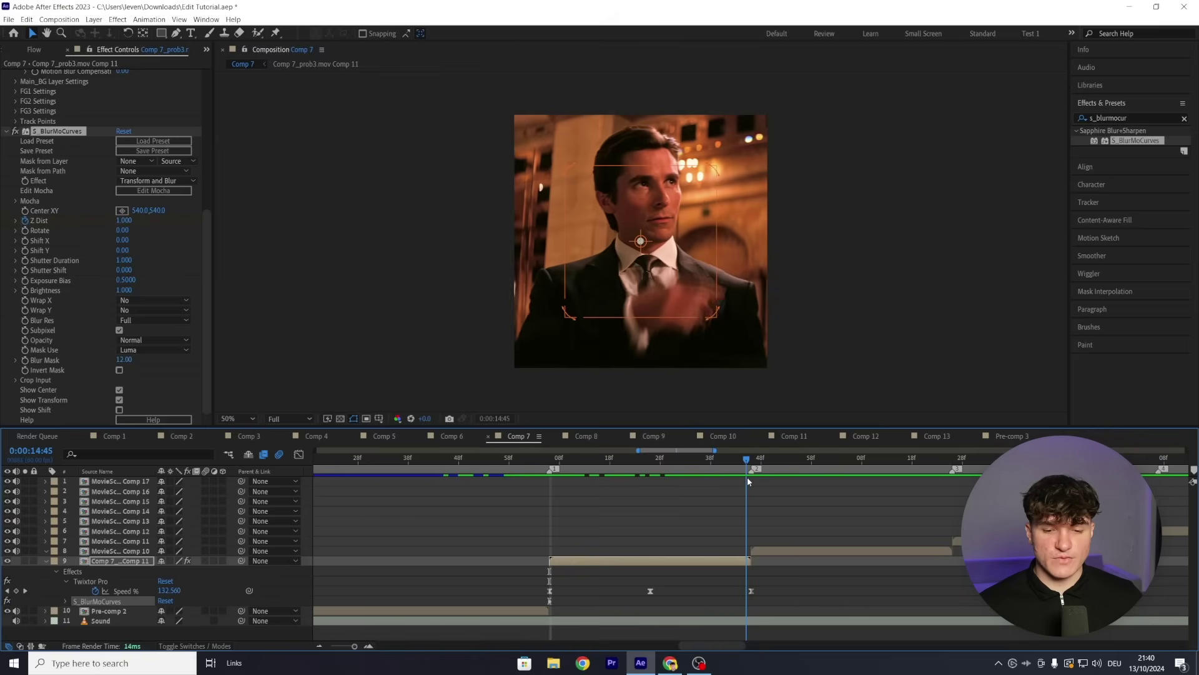
click(123, 222)
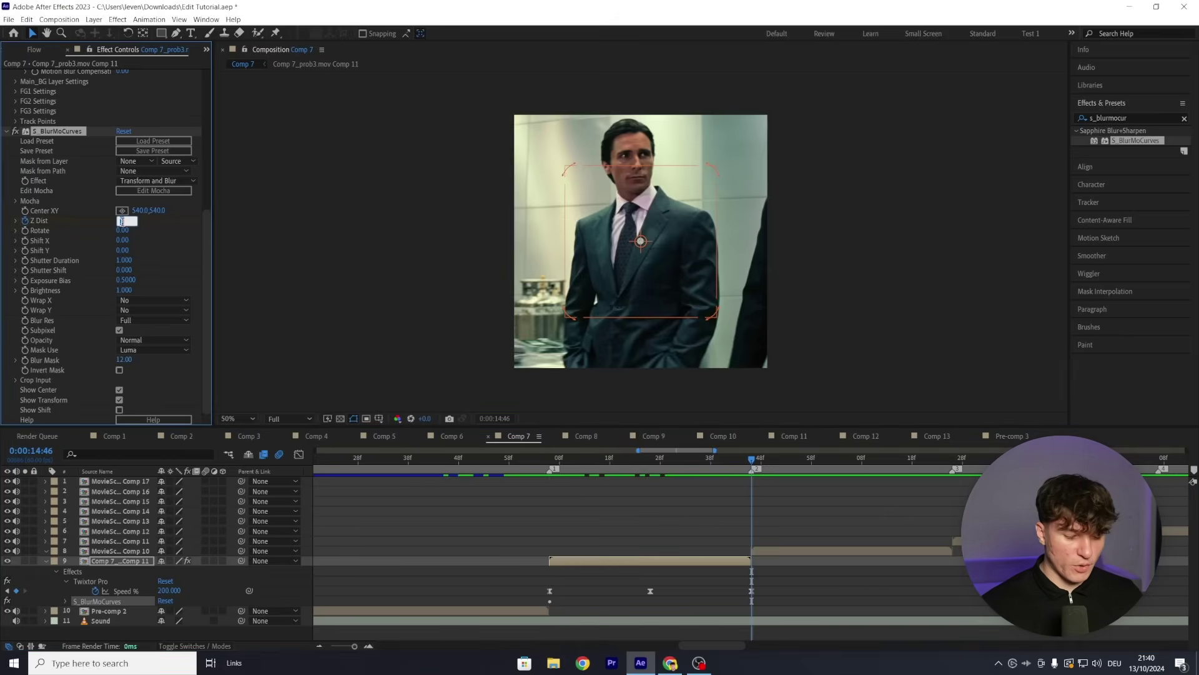
text(0.5)
key(Return)
Step: Move the S_BlurMoCurves Center XY up to 540.0, 97.0 so the zoom targets the face, and preview the zoom across the clip
click(693, 470)
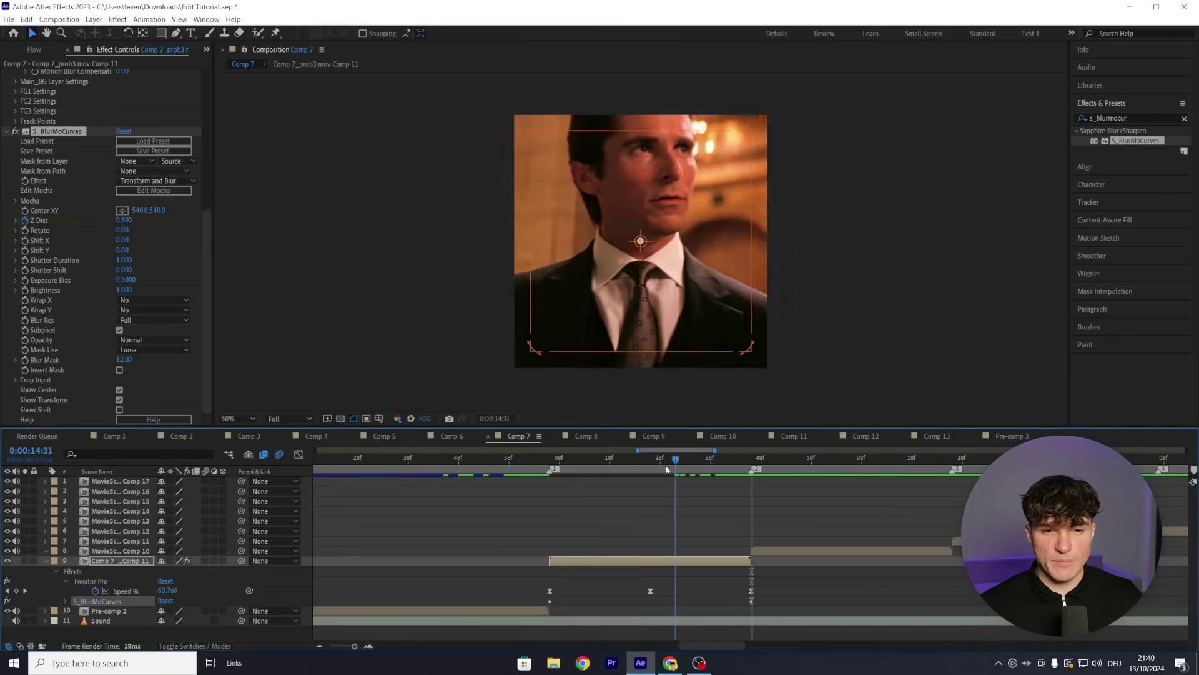
drag(693, 470, 722, 464)
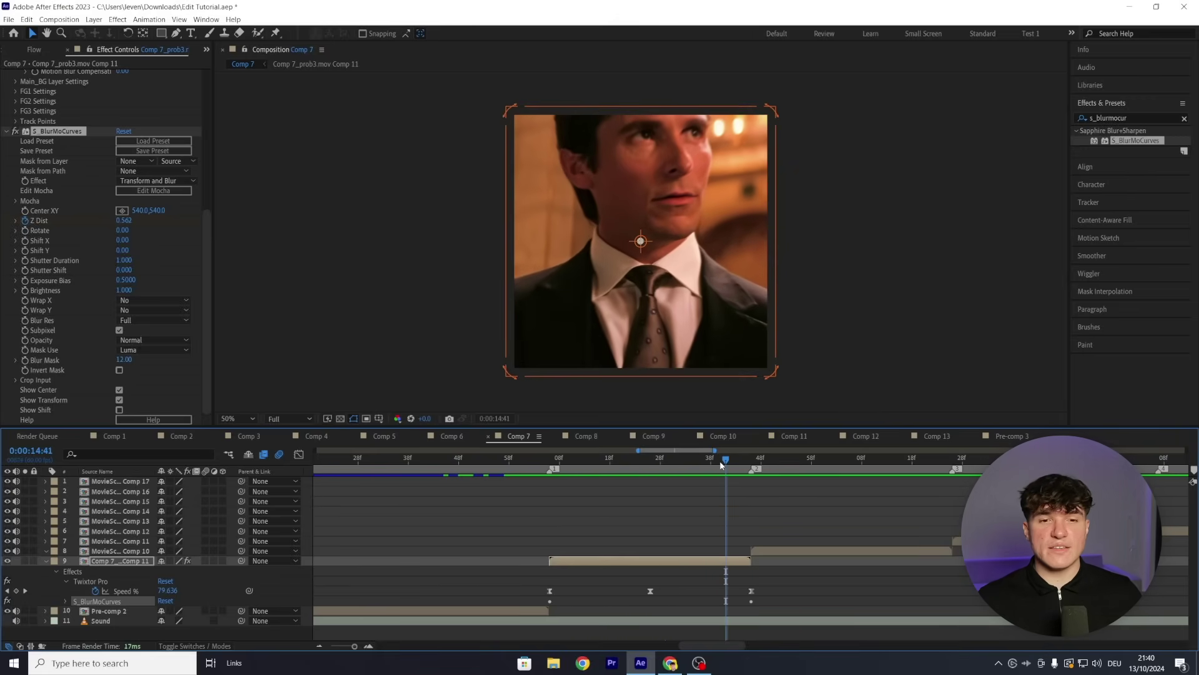
click(55, 212)
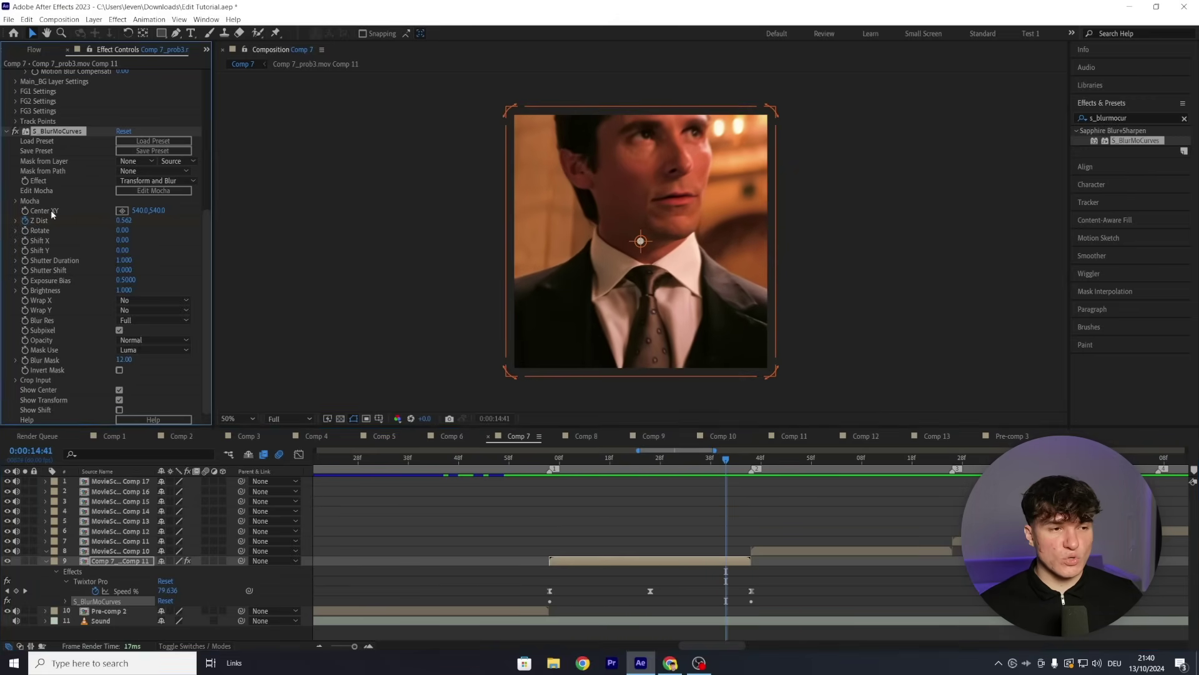
drag(156, 211, 46, 211)
click(551, 462)
drag(553, 479, 681, 487)
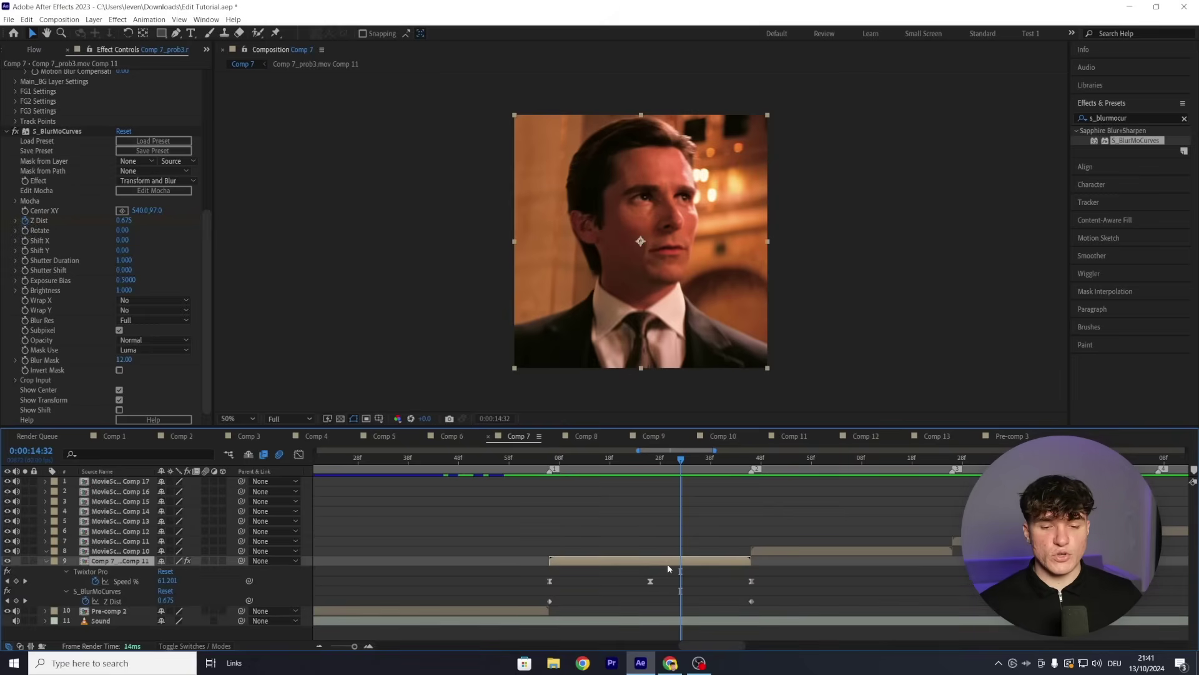
Step: Apply Easy Ease to both S_BlurMoCurves Z Dist keyframes on the Comp 11 clip
drag(777, 590, 539, 617)
right_click(550, 600)
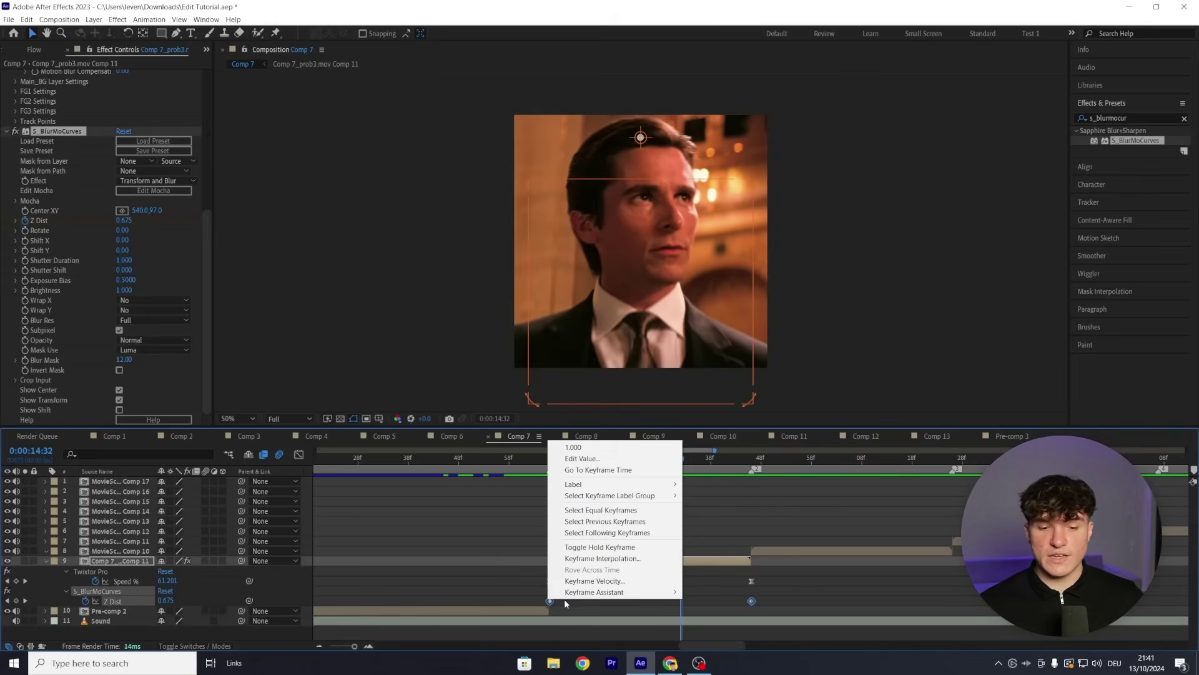
mouse_move(600, 592)
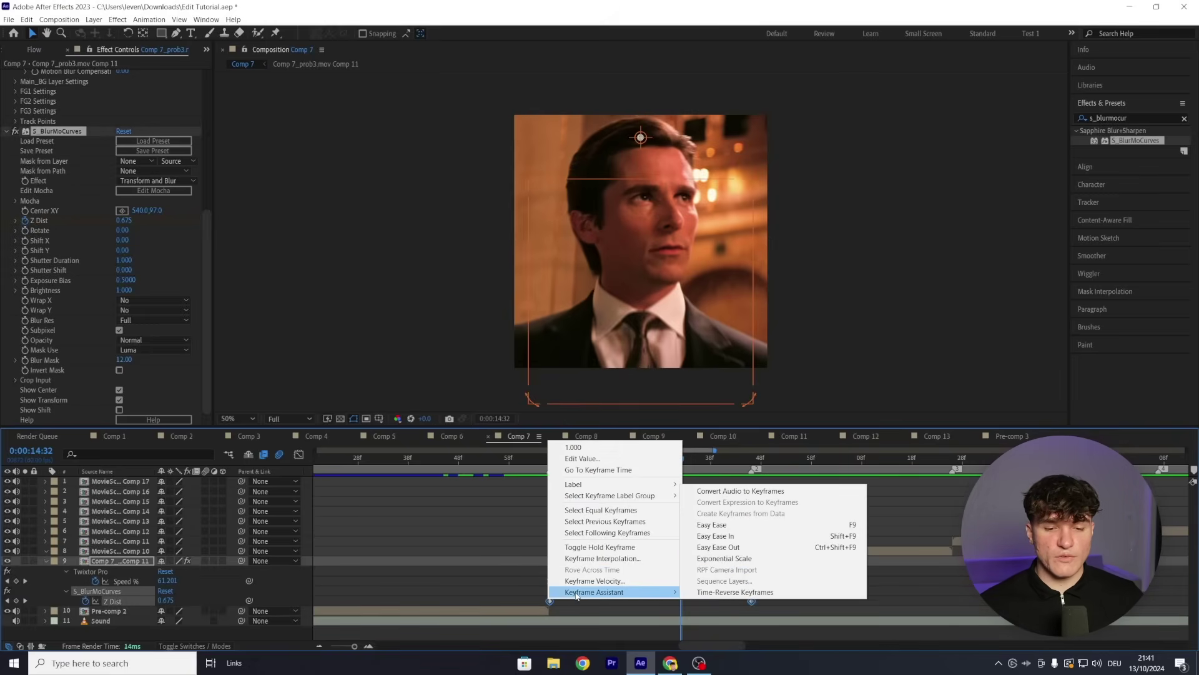
click(727, 530)
Step: Shape the Z Dist value graph so it falls steeply at both ends and flattens through the middle of the clip
click(298, 454)
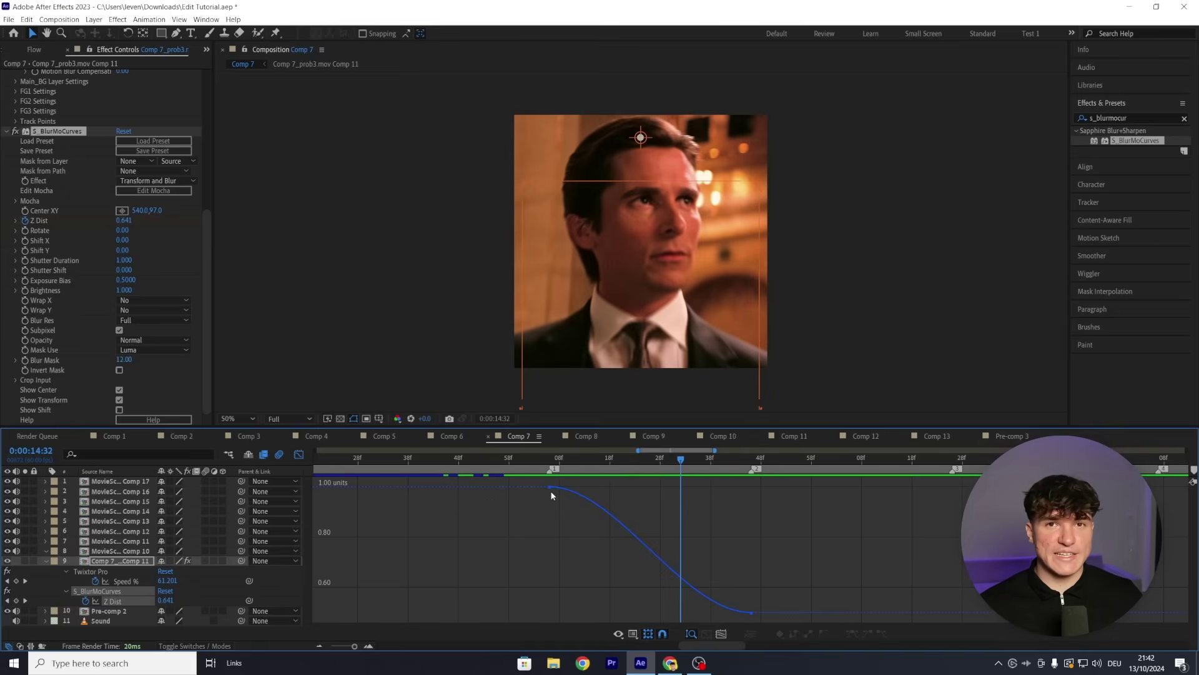
click(621, 507)
drag(617, 488, 563, 547)
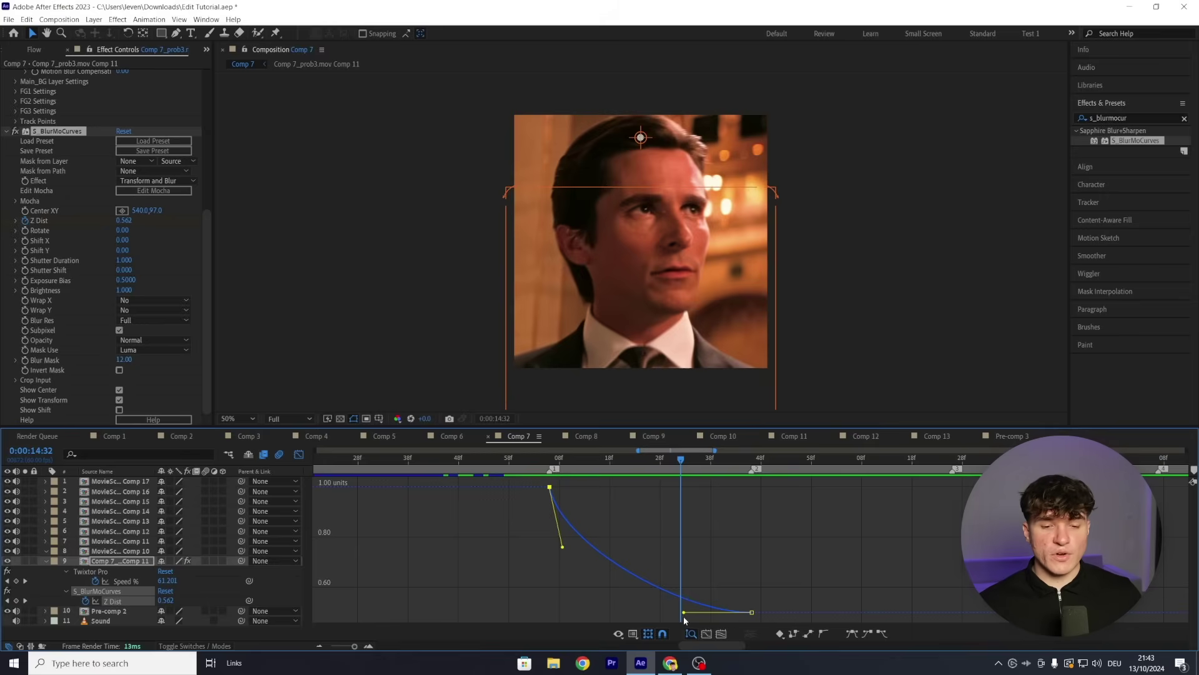
drag(685, 614, 723, 529)
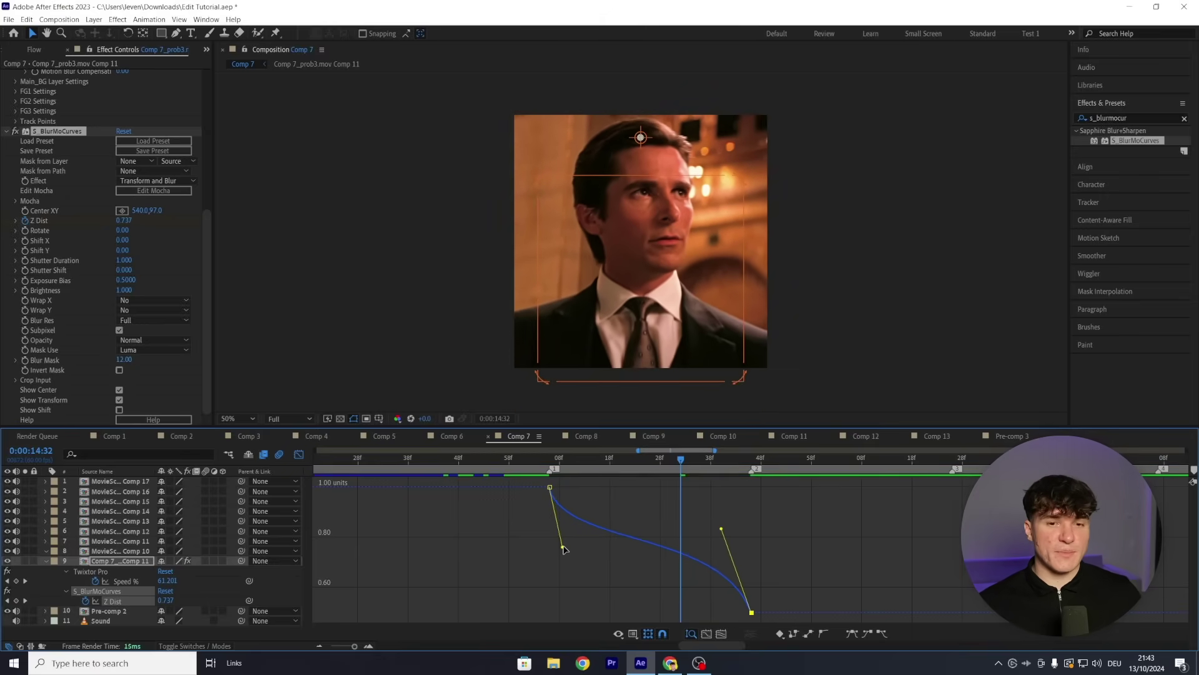
drag(563, 548, 567, 567)
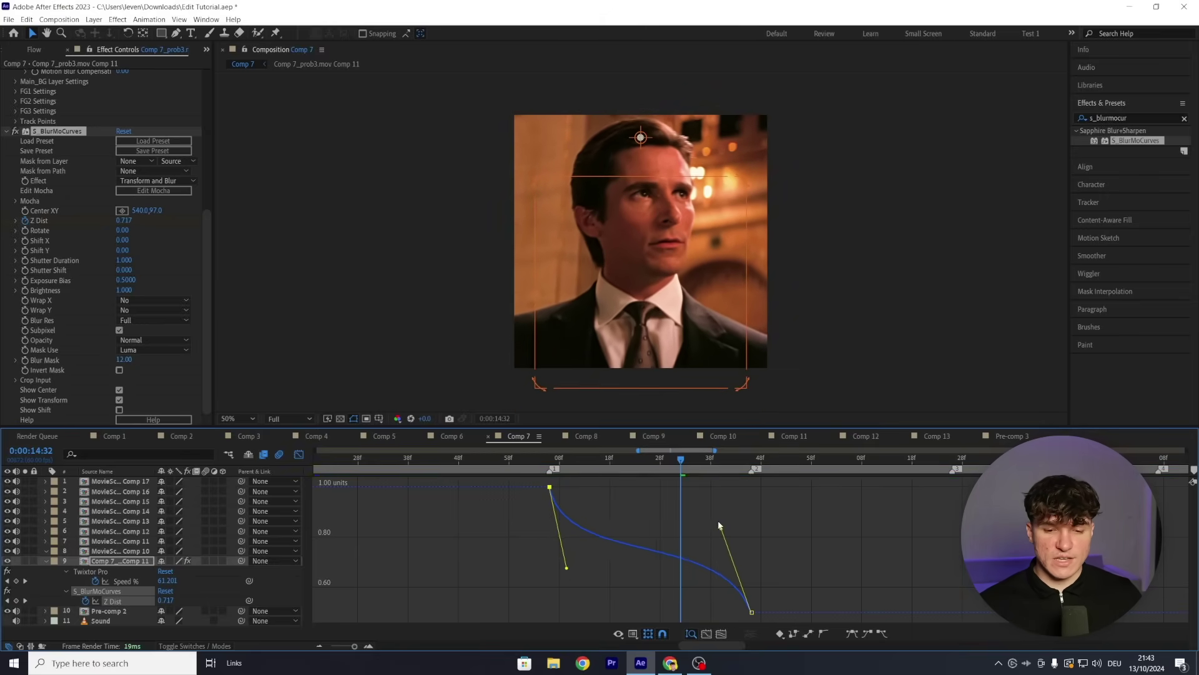
drag(720, 529, 721, 524)
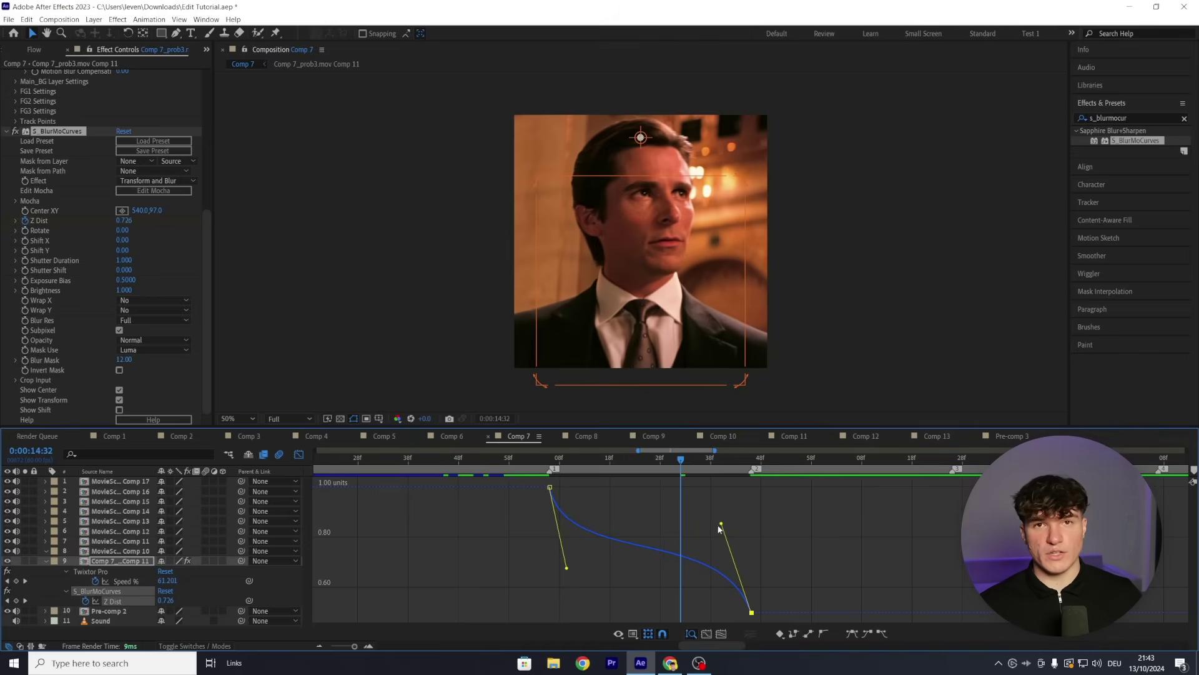
click(298, 454)
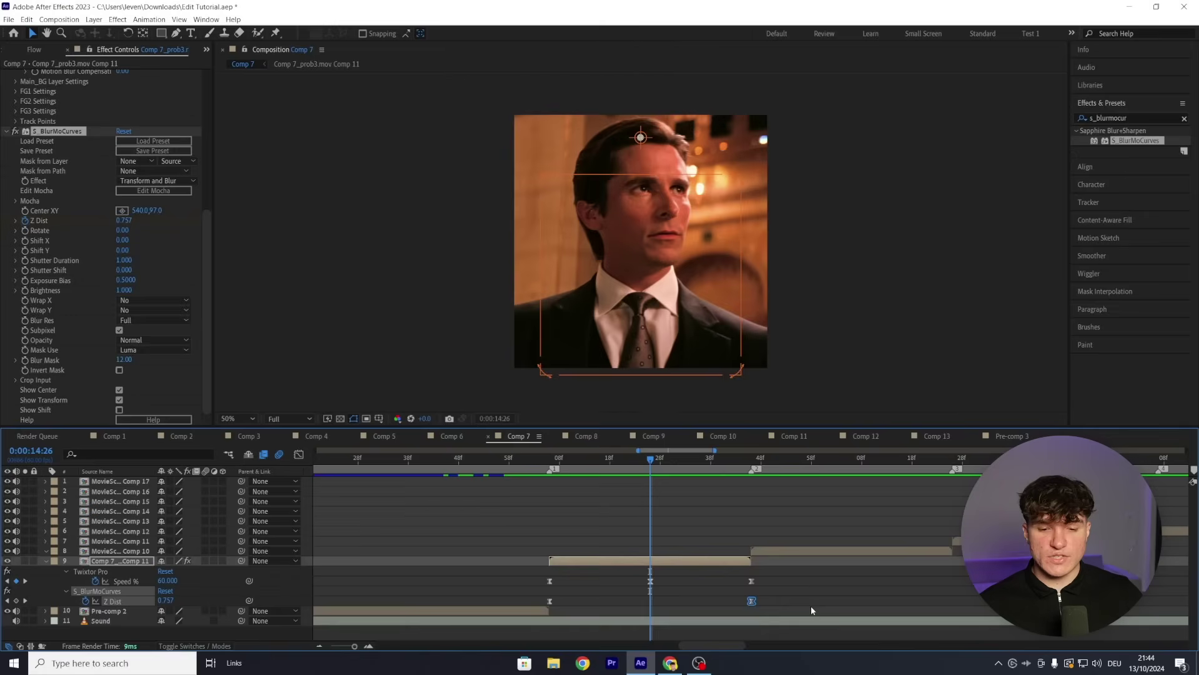
Step: Copy the keyframed Twixtor Pro and S_BlurMoCurves effects and paste them onto the following clip, MovieScenes Batman Comp 10, at its start, 0:00:14:46
drag(811, 606, 498, 556)
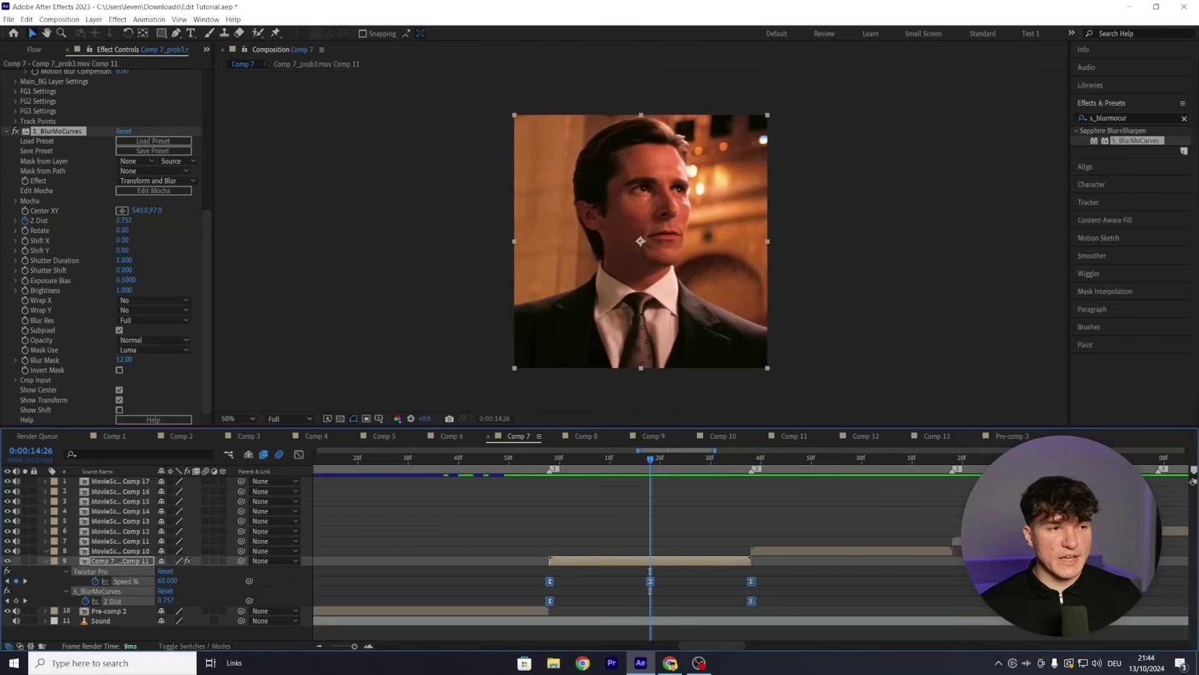
click(68, 133)
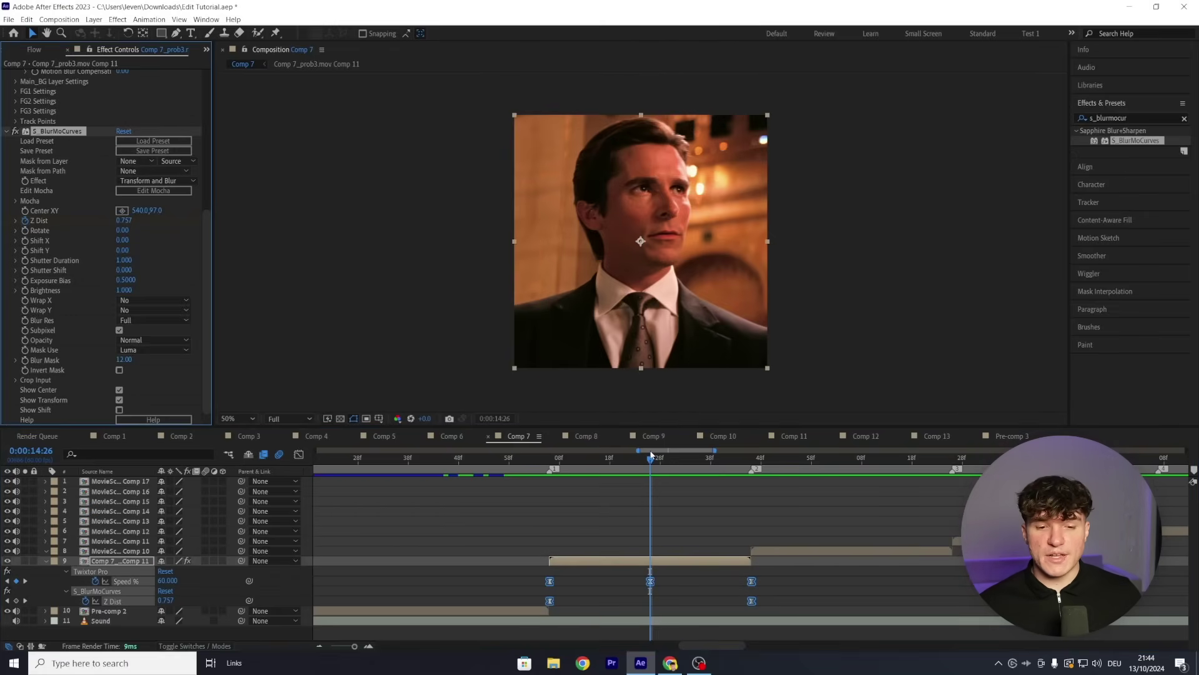
drag(651, 459, 753, 461)
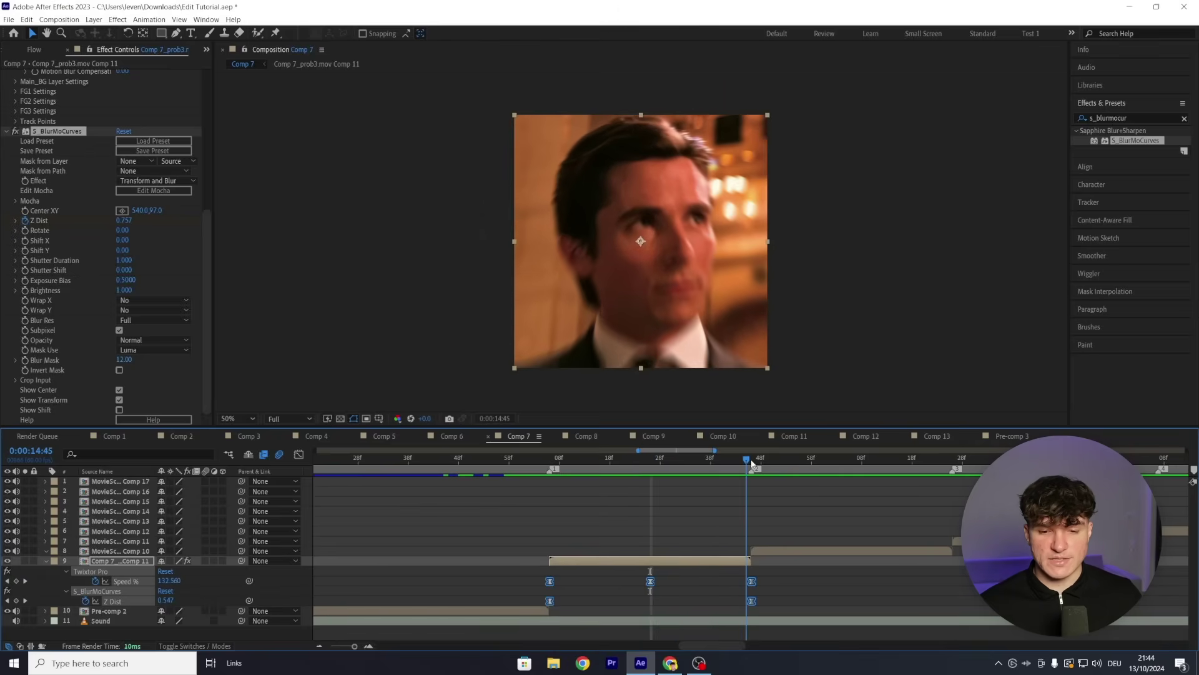
click(802, 551)
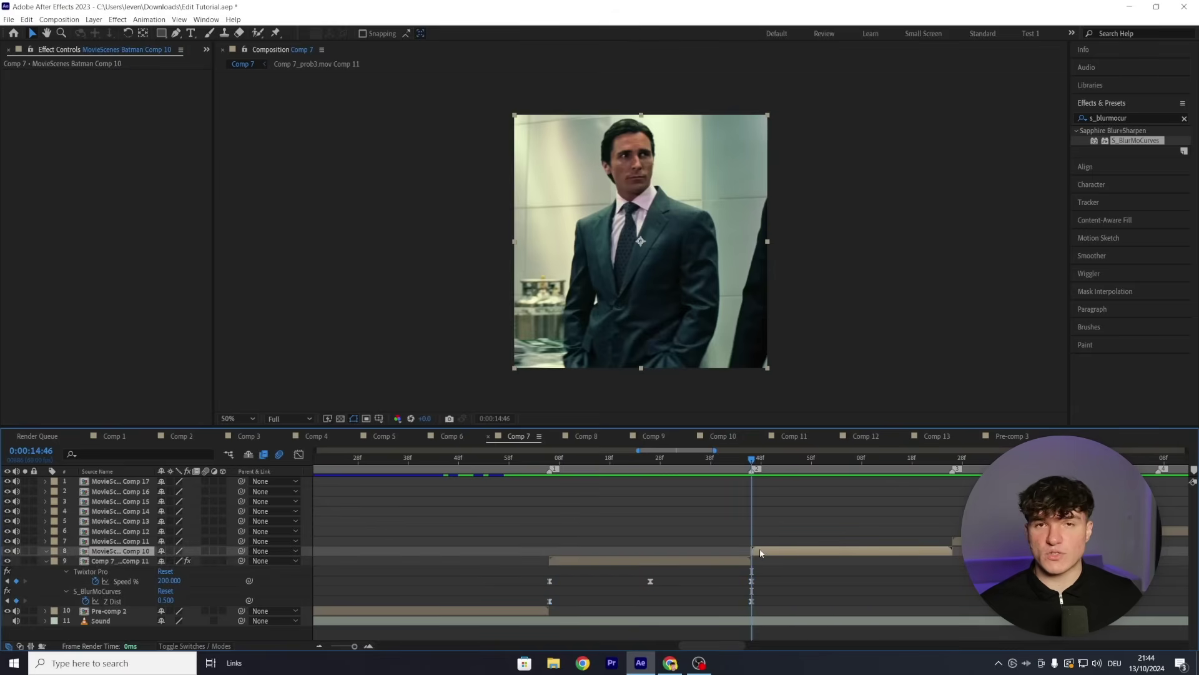
key(ctrl+v)
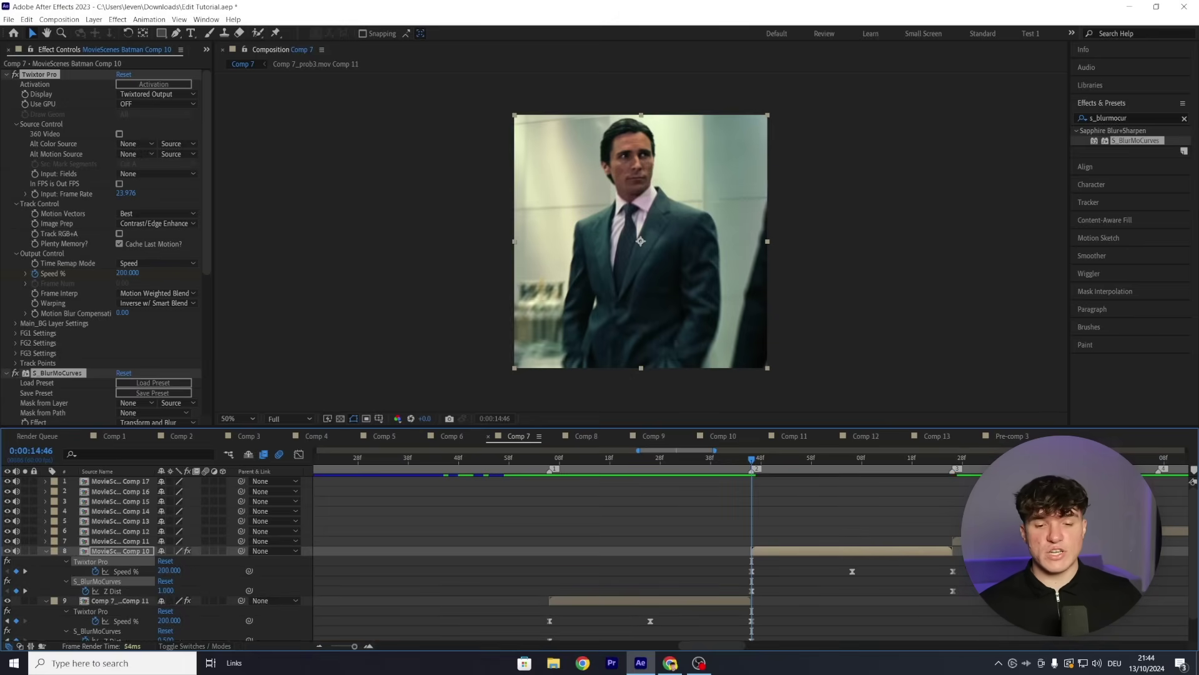
Step: Proportionally compress the pasted Speed % and Z Dist keyframes to end at 0:00:15:16, and stretch them back to the clip's end
drag(978, 598, 714, 551)
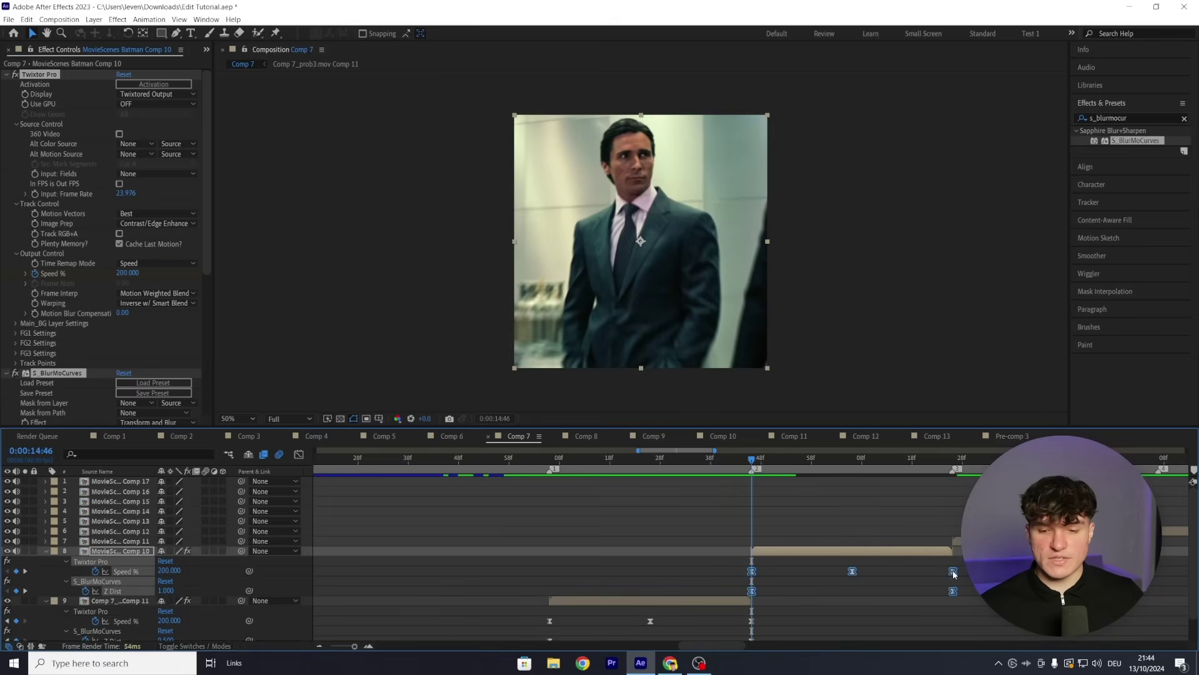
drag(953, 572, 902, 571)
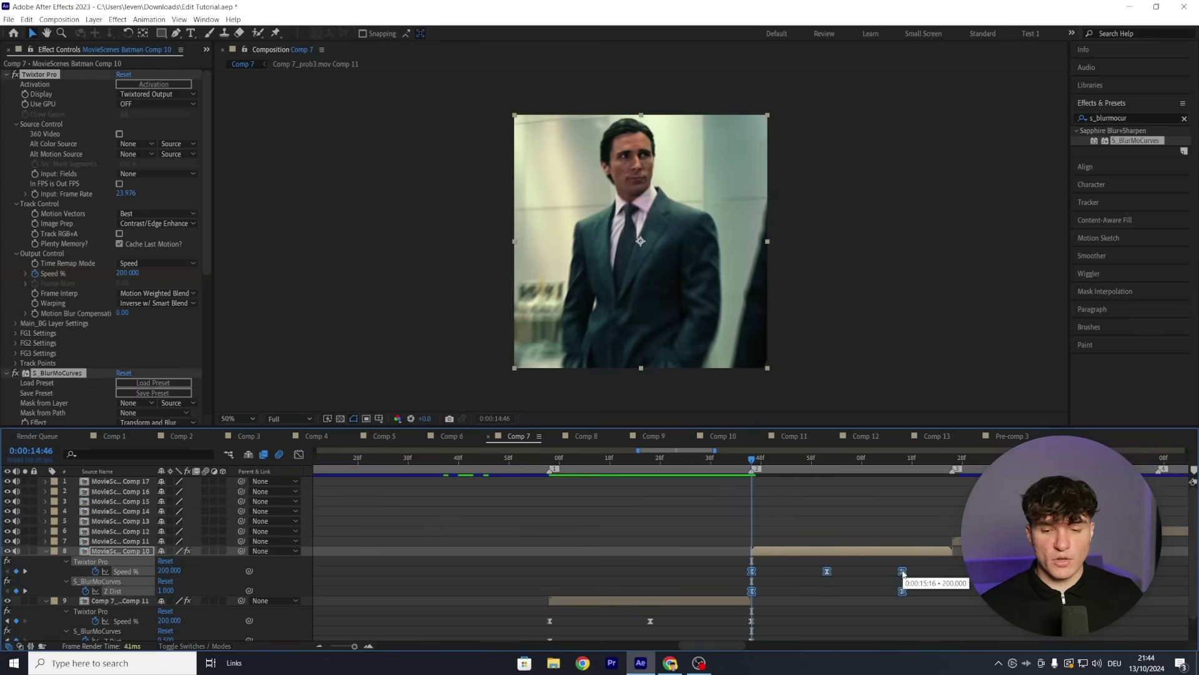
drag(903, 572, 954, 572)
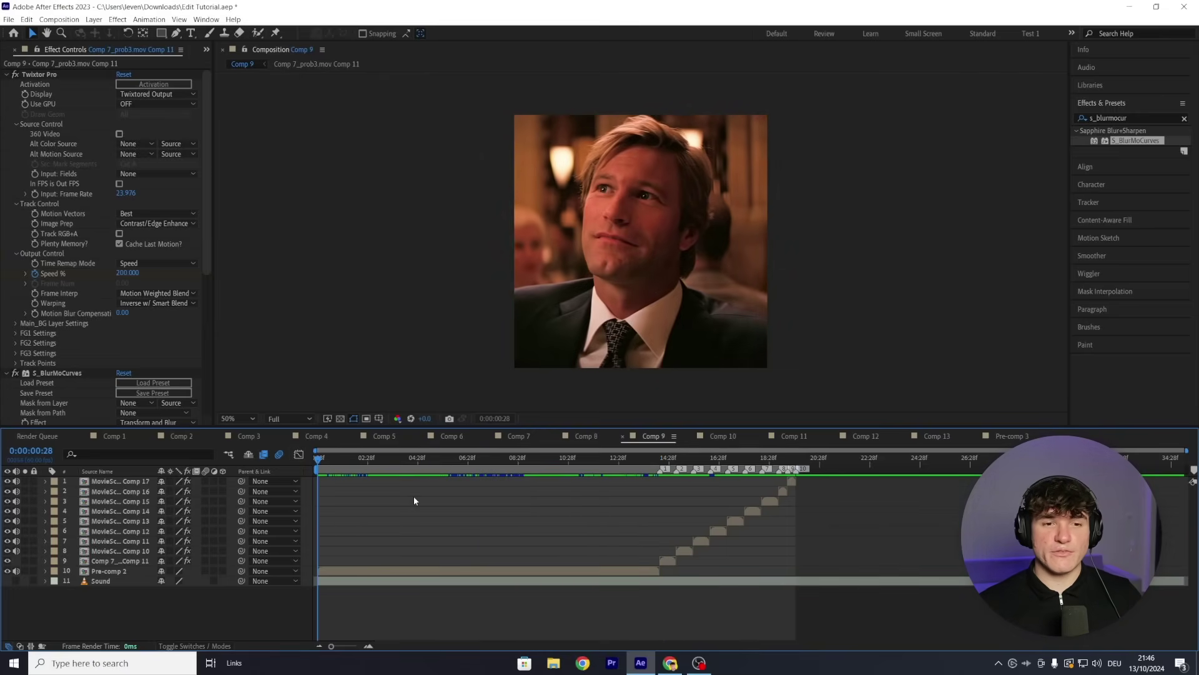
Step: Add a text layer reading BRUCE over the opening scene in Comp 9
key(space)
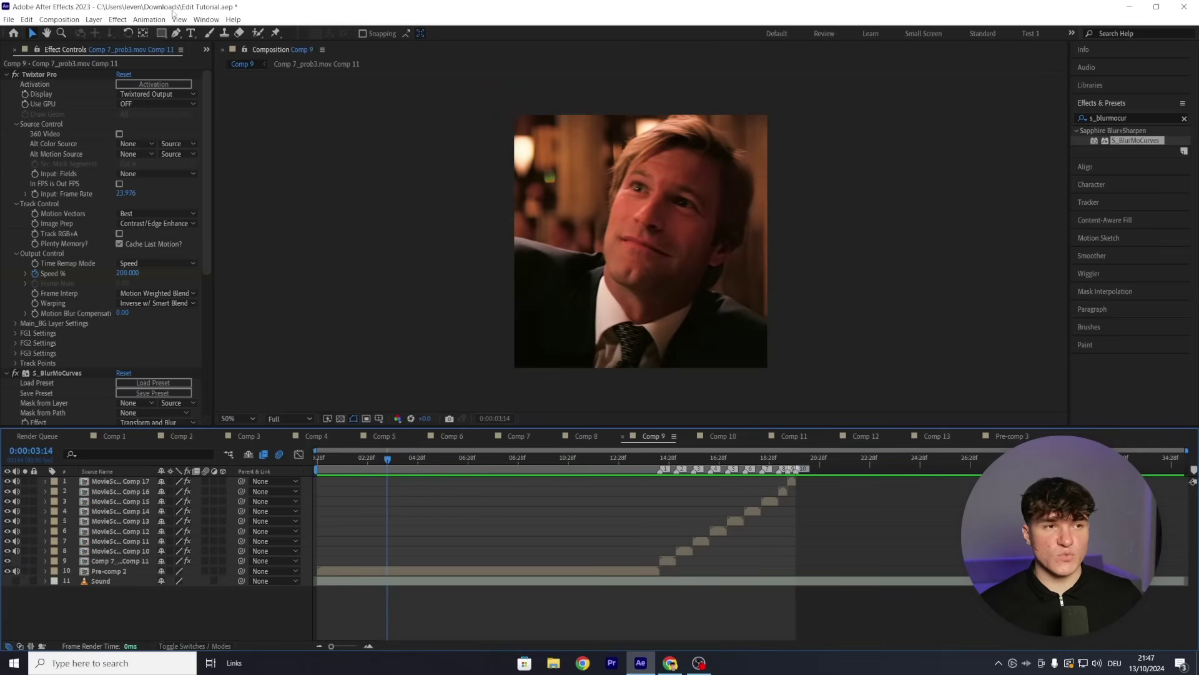
click(190, 33)
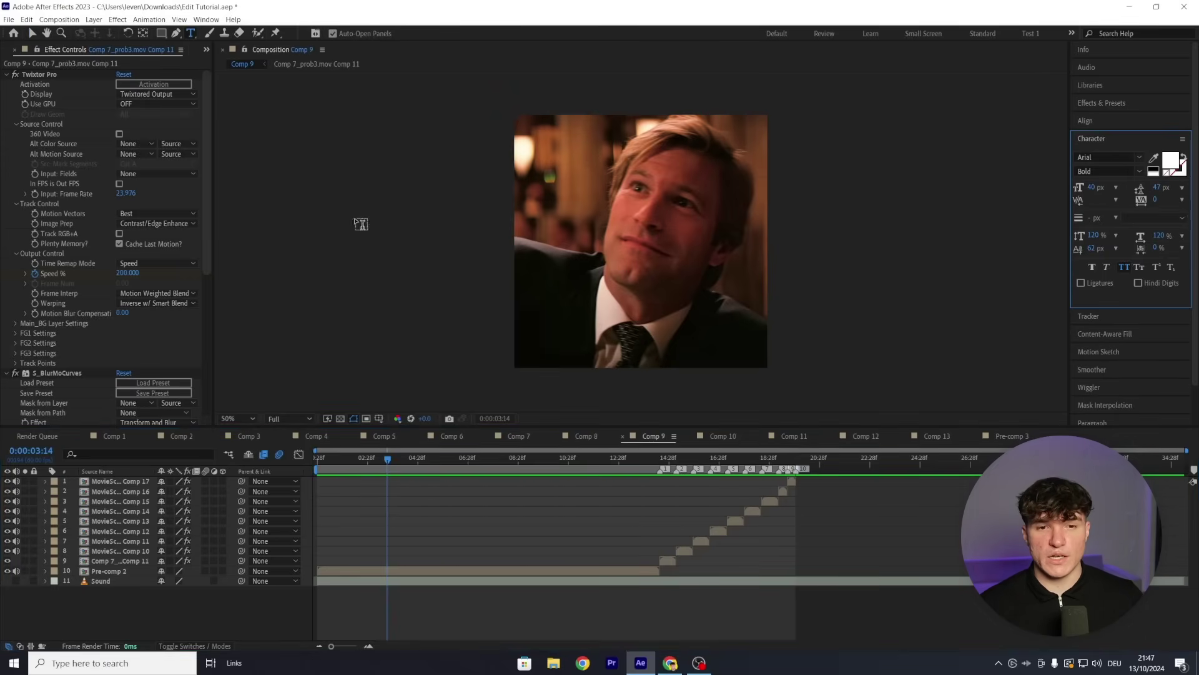
click(604, 219)
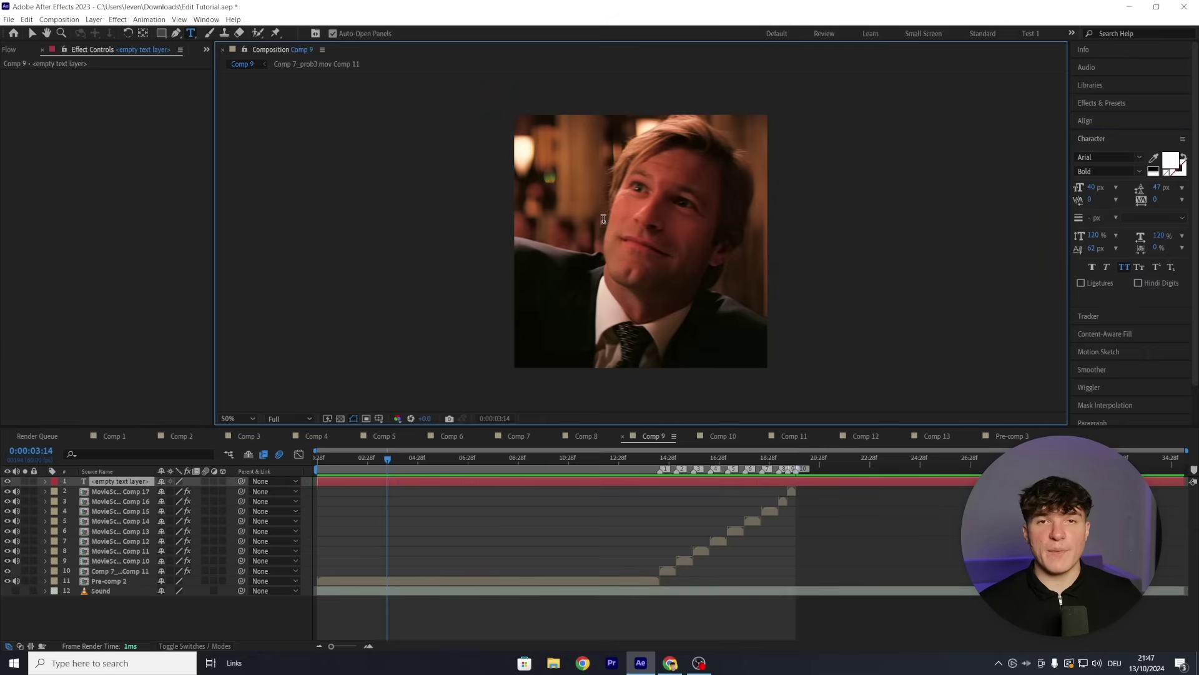
text(BRUCE)
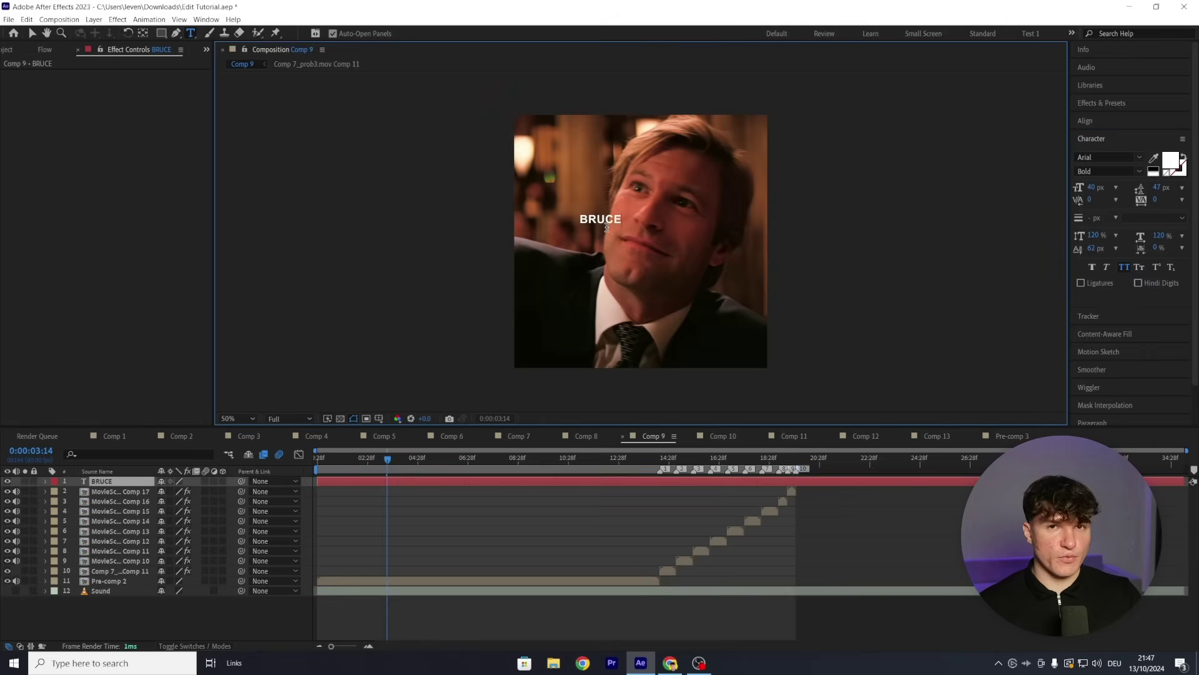
double_click(603, 219)
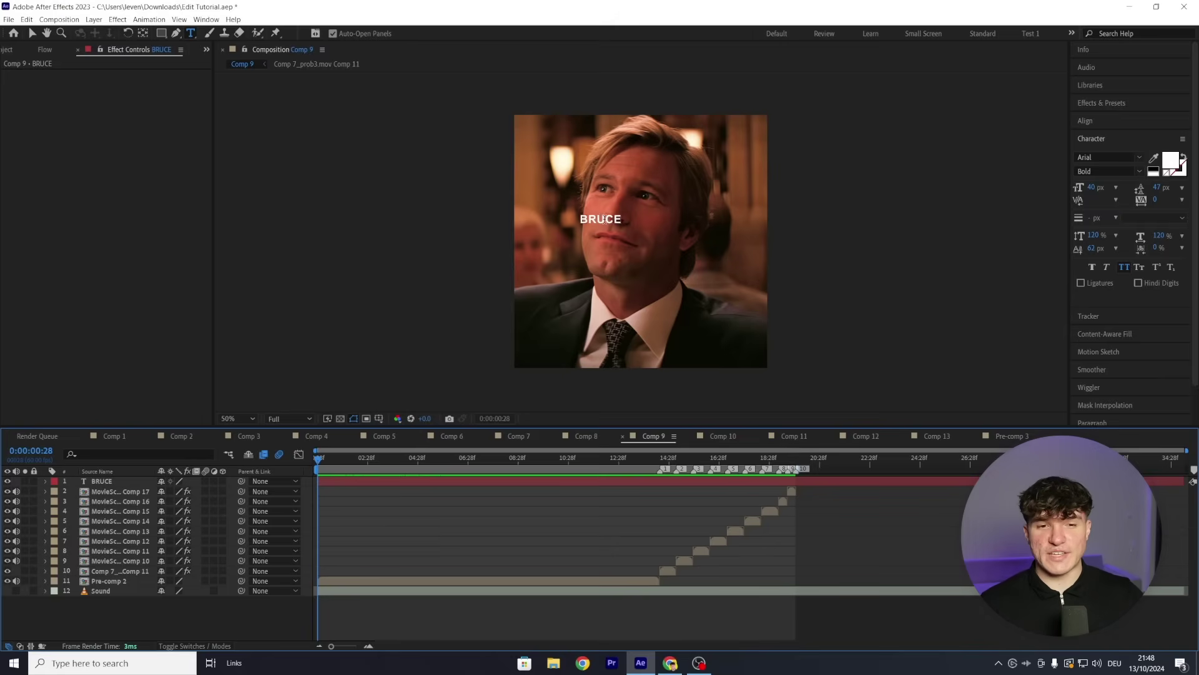
Step: Center the BRUCE text horizontally and vertically in the composition
click(339, 485)
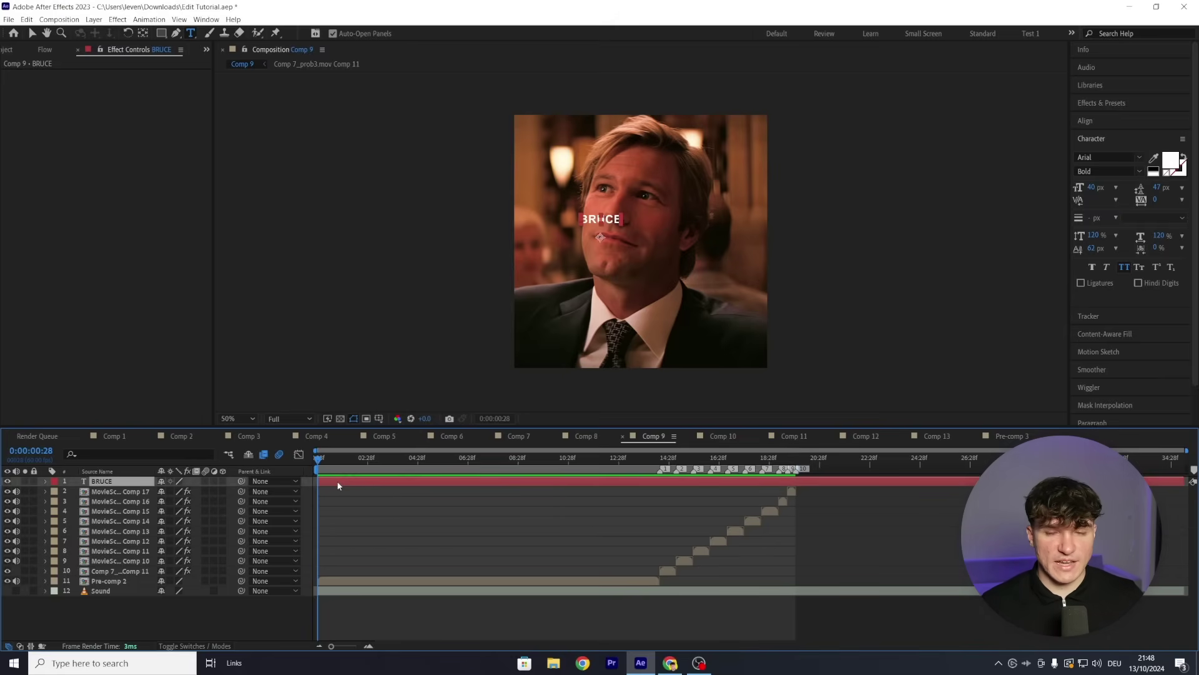
click(1085, 120)
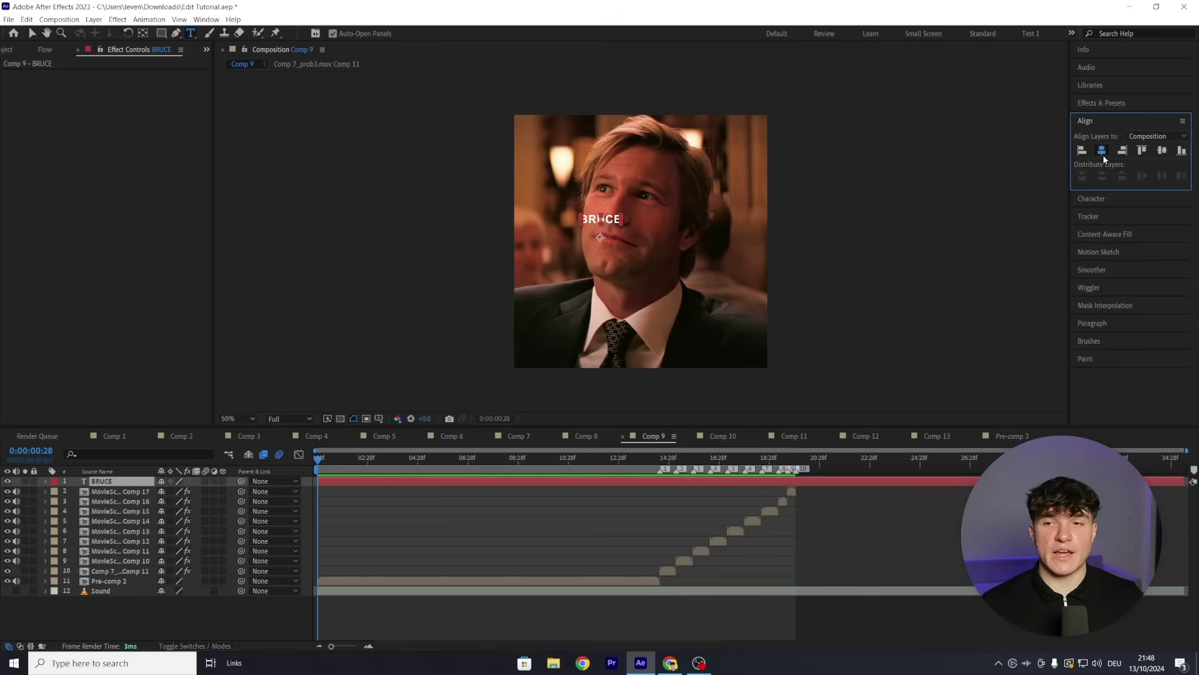
click(1102, 152)
click(1163, 151)
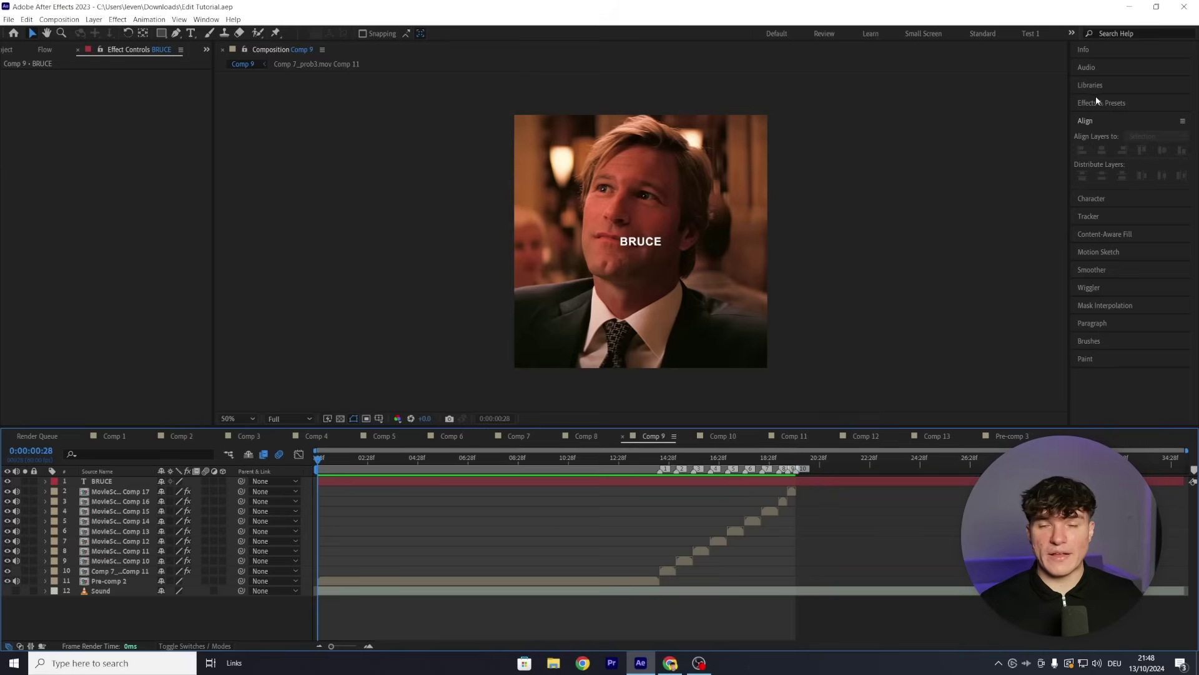
Step: Find the Bevel Alpha effect, apply it to the BRUCE text layer and set its Edge Thickness to 1
click(1113, 102)
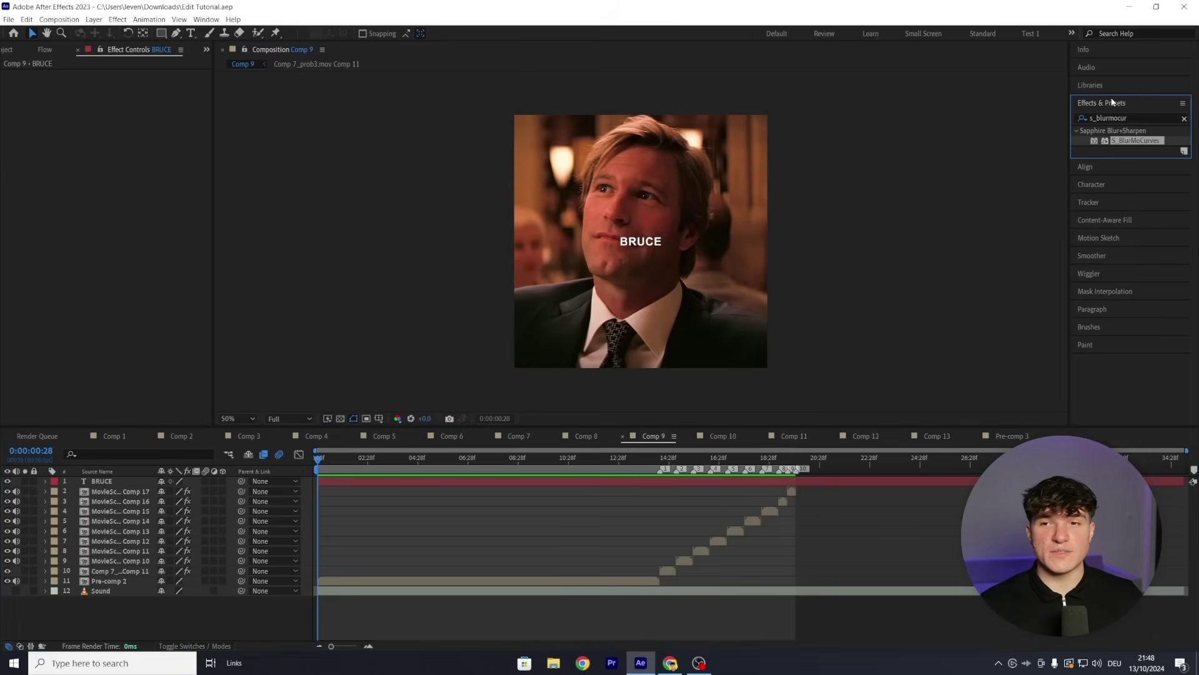
double_click(1142, 112)
key(BackSpace)
text(bevel alpha)
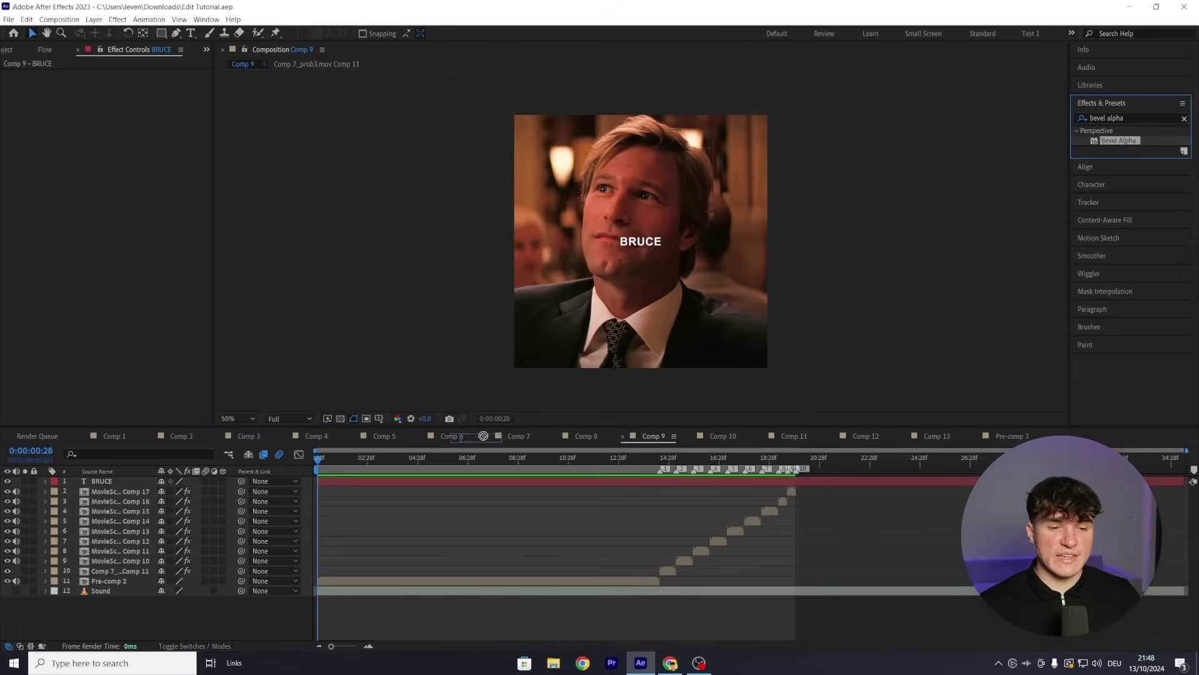
drag(483, 436, 399, 481)
click(122, 84)
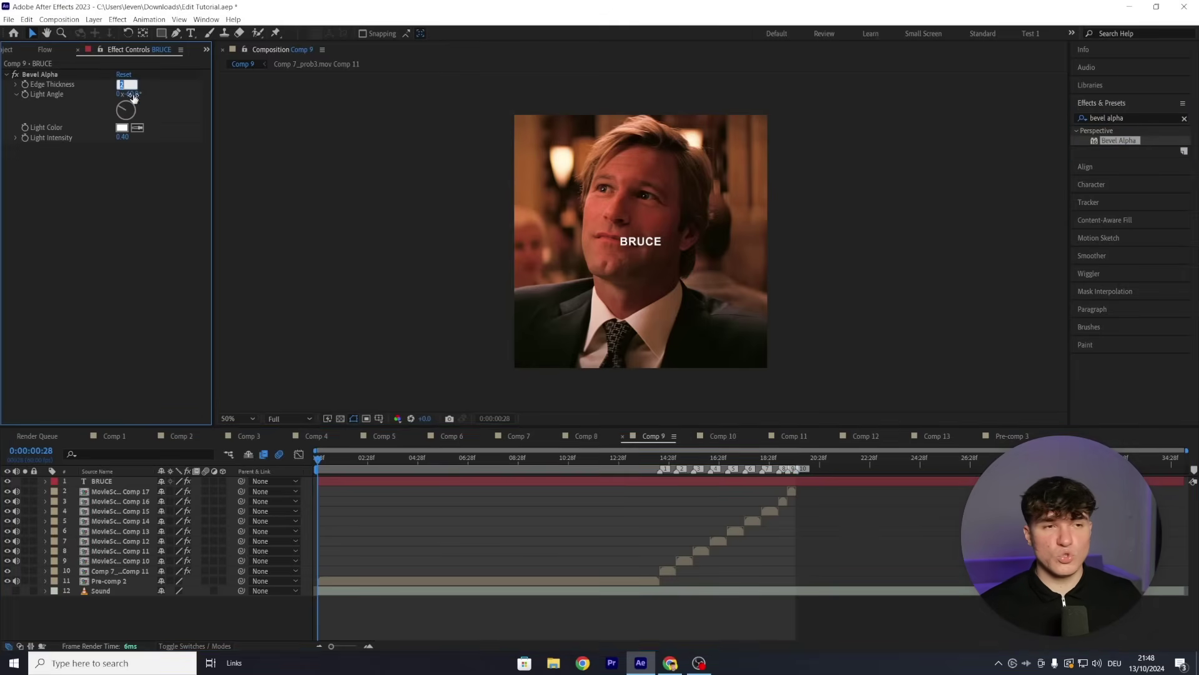
text(1)
key(Return)
Step: Find the Deep Glow effect, add it to the BRUCE text below Bevel Alpha and set its Exposure to 0.3
double_click(1135, 118)
key(BackSpace)
text(deep glow)
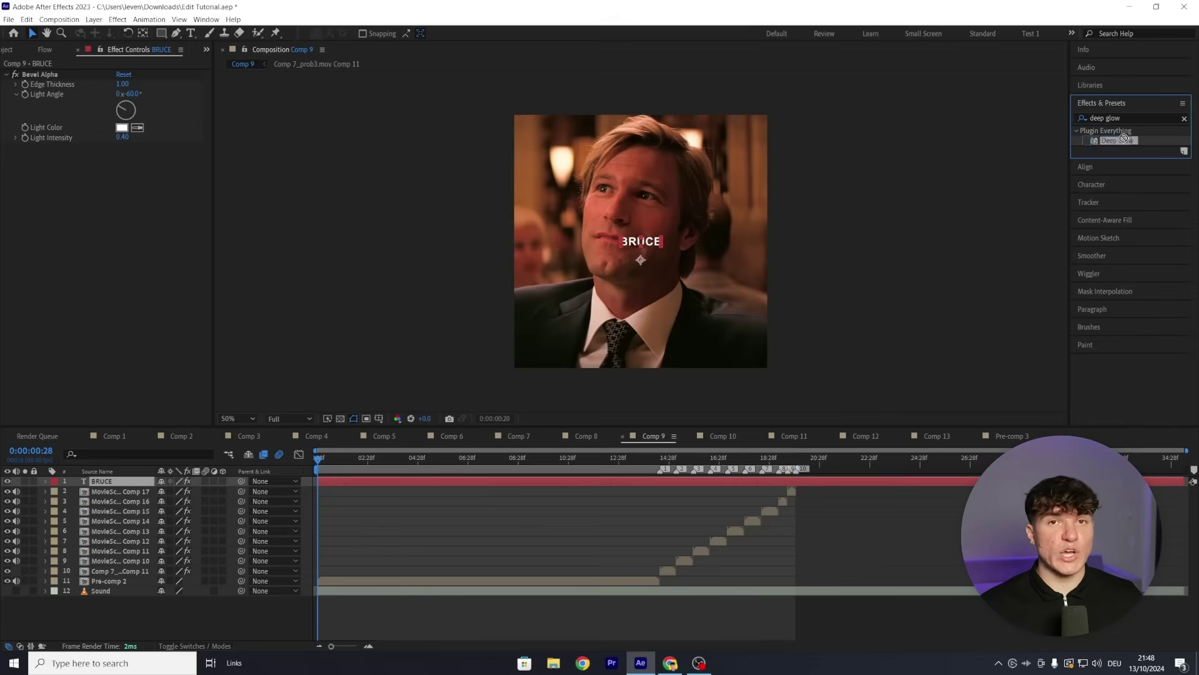
drag(1117, 140, 122, 227)
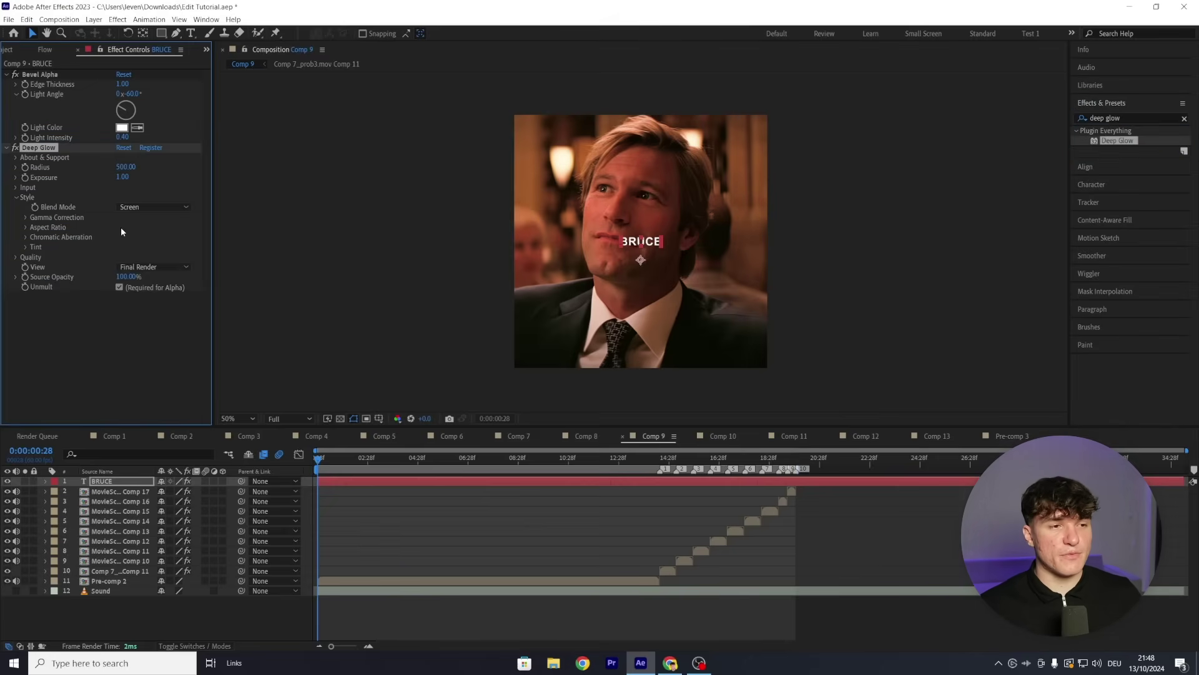
click(123, 178)
text(0.3)
key(Return)
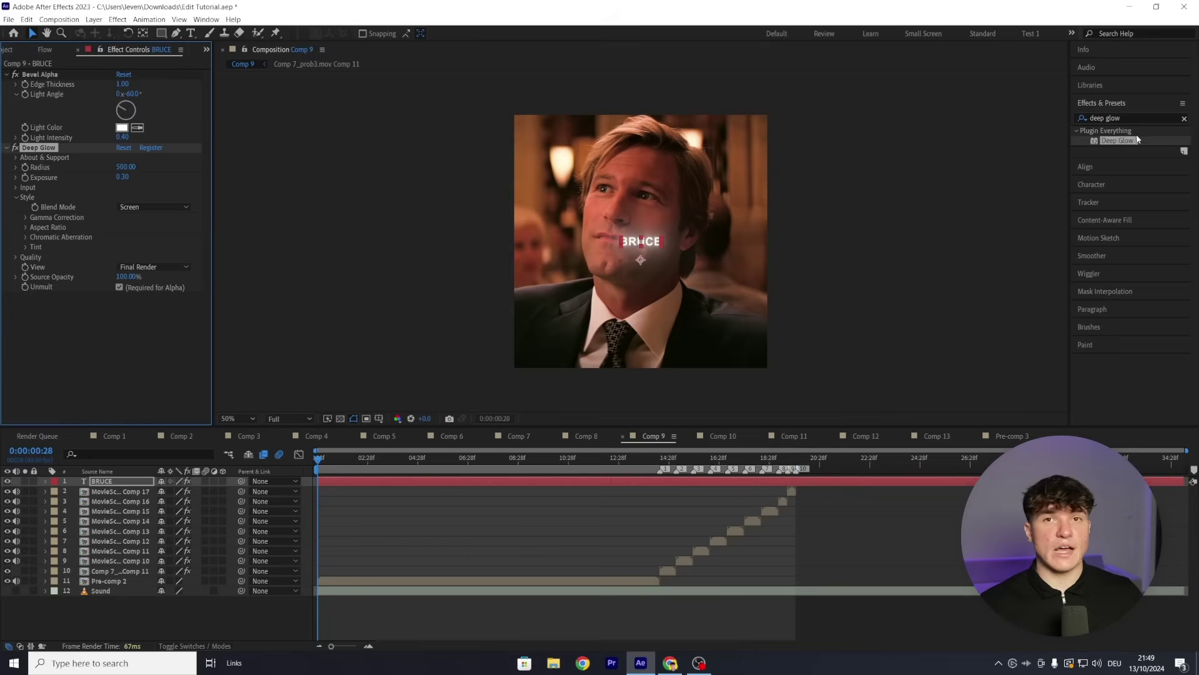
Step: Add the Drop Shadow effect to the BRUCE text with 100% opacity, distance 0 and softness 100, and preview it
click(1149, 119)
text(drop shadow)
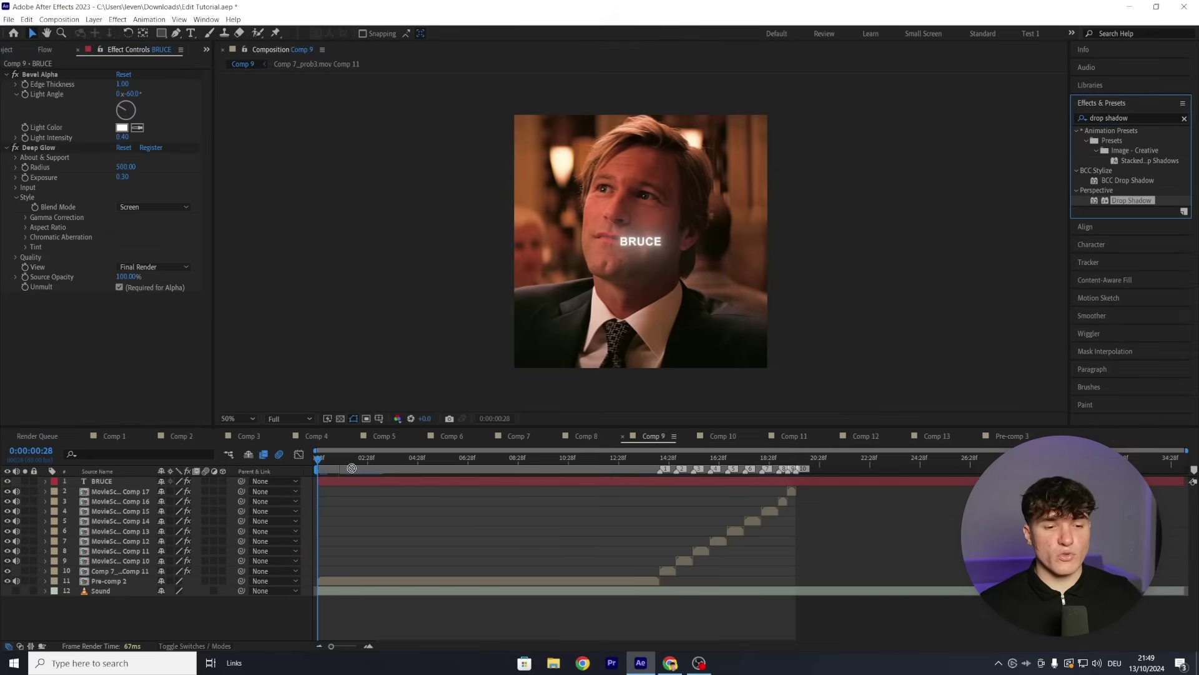
drag(1132, 200, 206, 318)
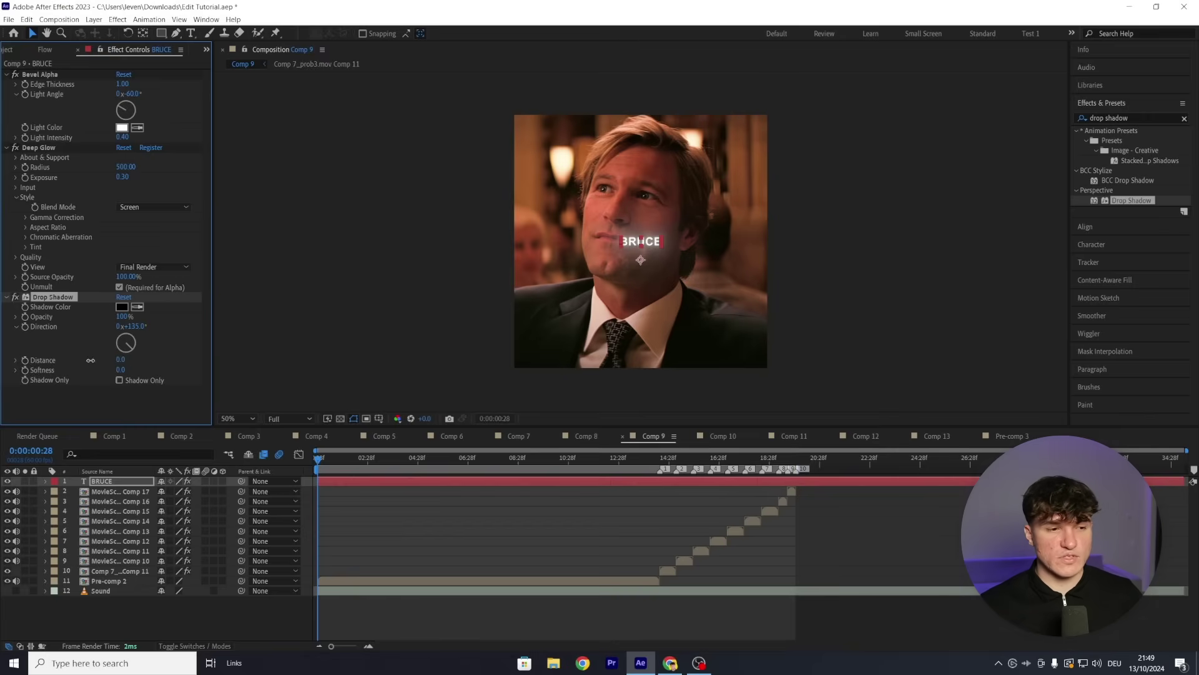
click(122, 370)
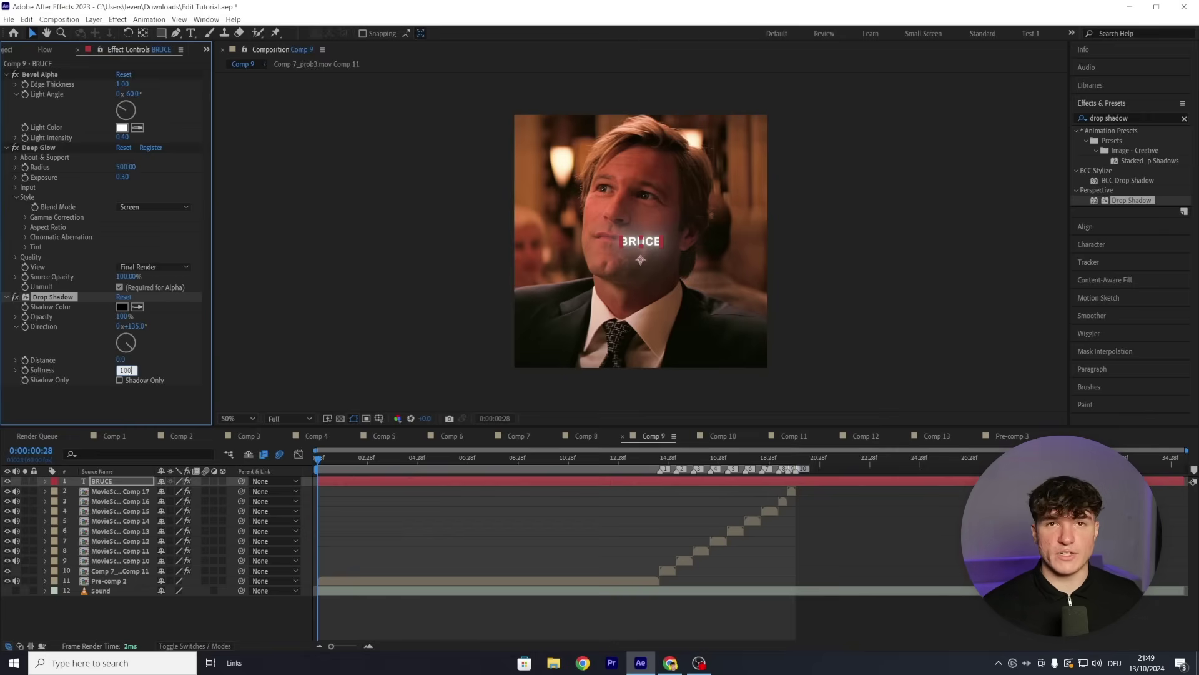
text(100)
click(464, 528)
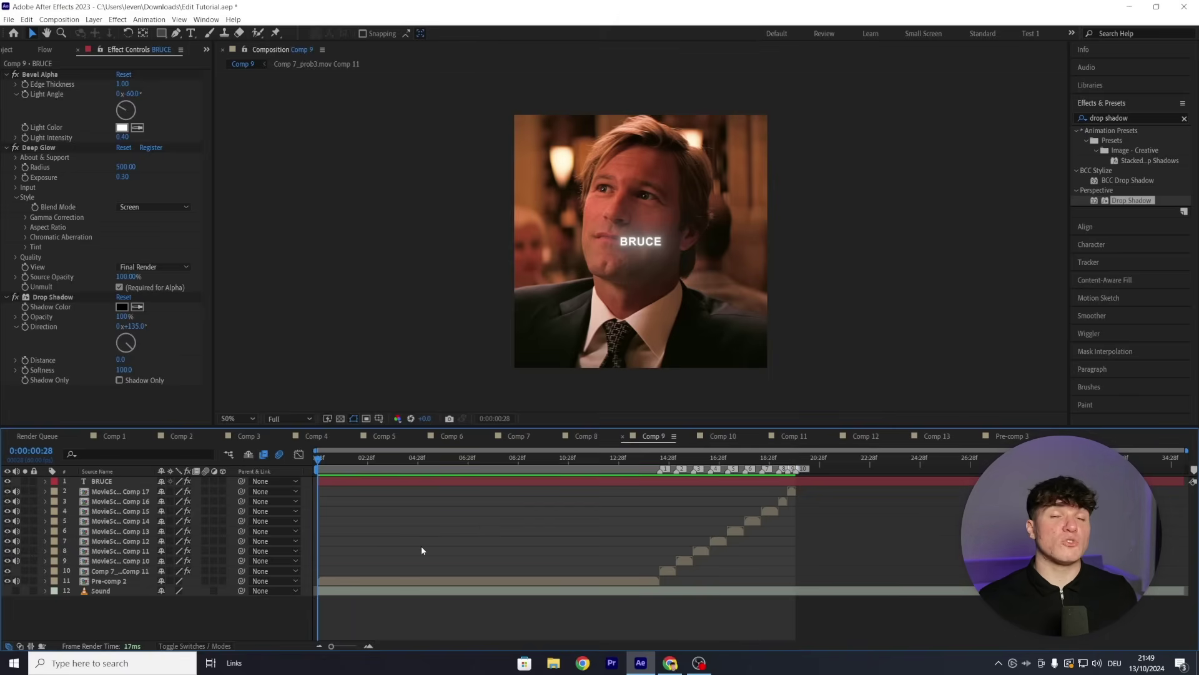
key(space)
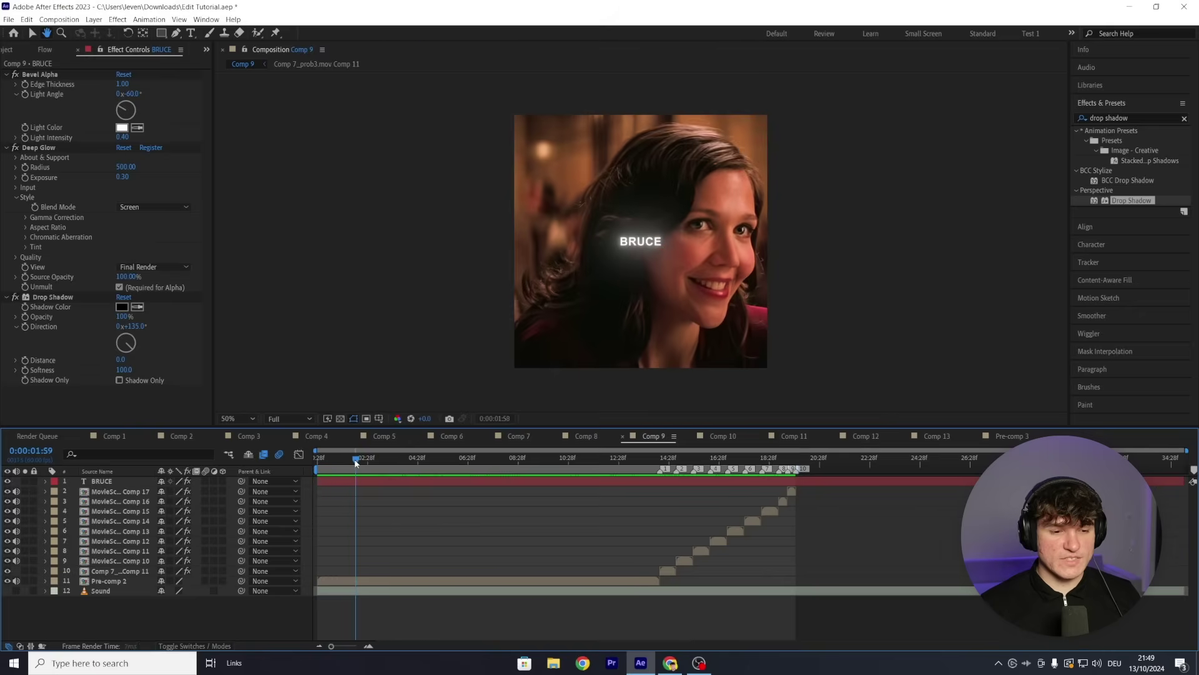
Step: Show the audio waveform of the Pre-comp 2 layer in Comp 9
click(353, 463)
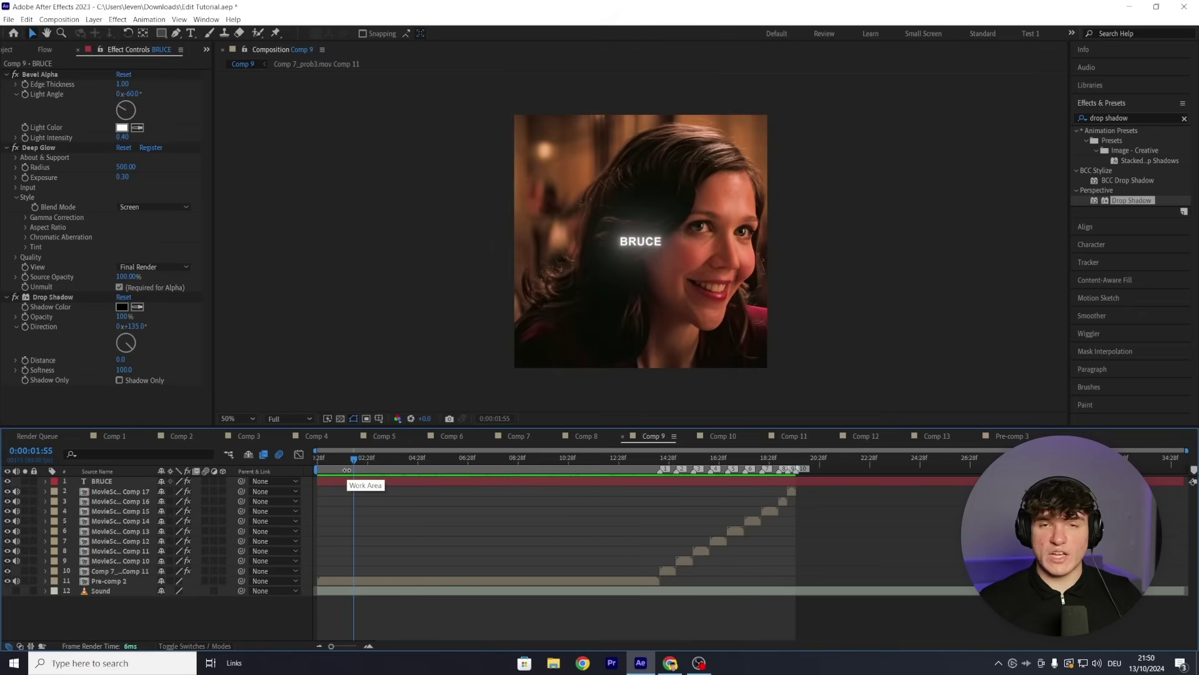
click(365, 537)
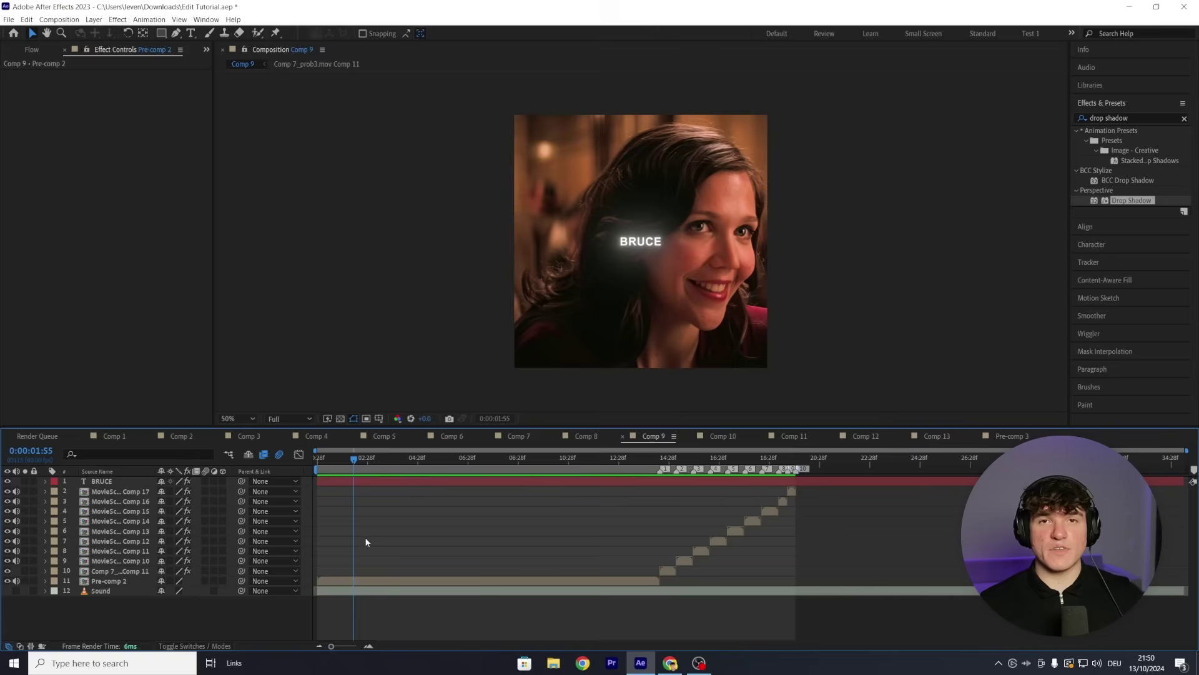
click(353, 580)
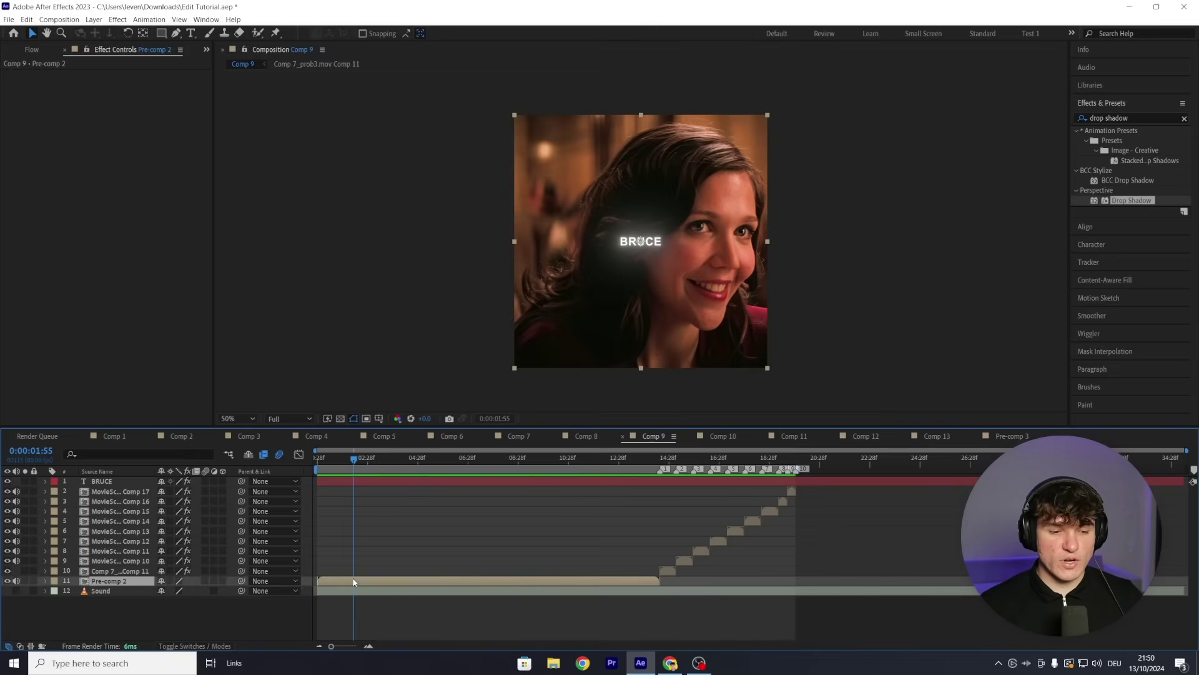
key(l)
key(l)
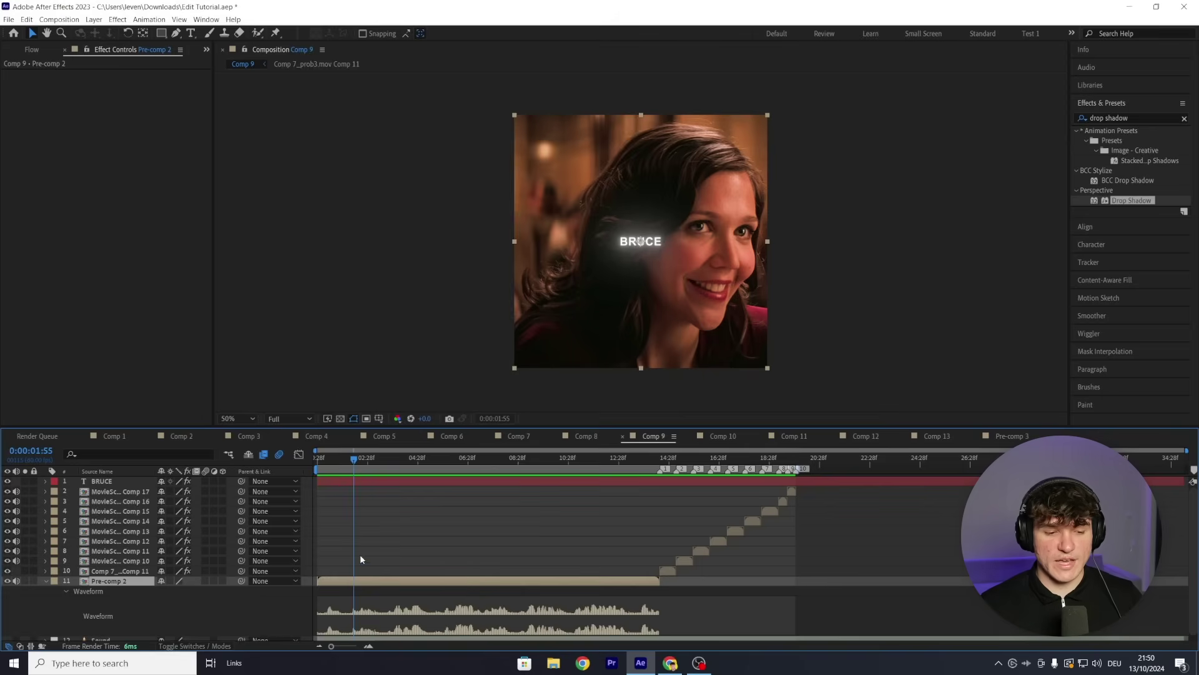
Step: Split the BRUCE text layer at 0:00:01:51, where the next spoken line starts in the waveform, and activate the Type tool
click(343, 646)
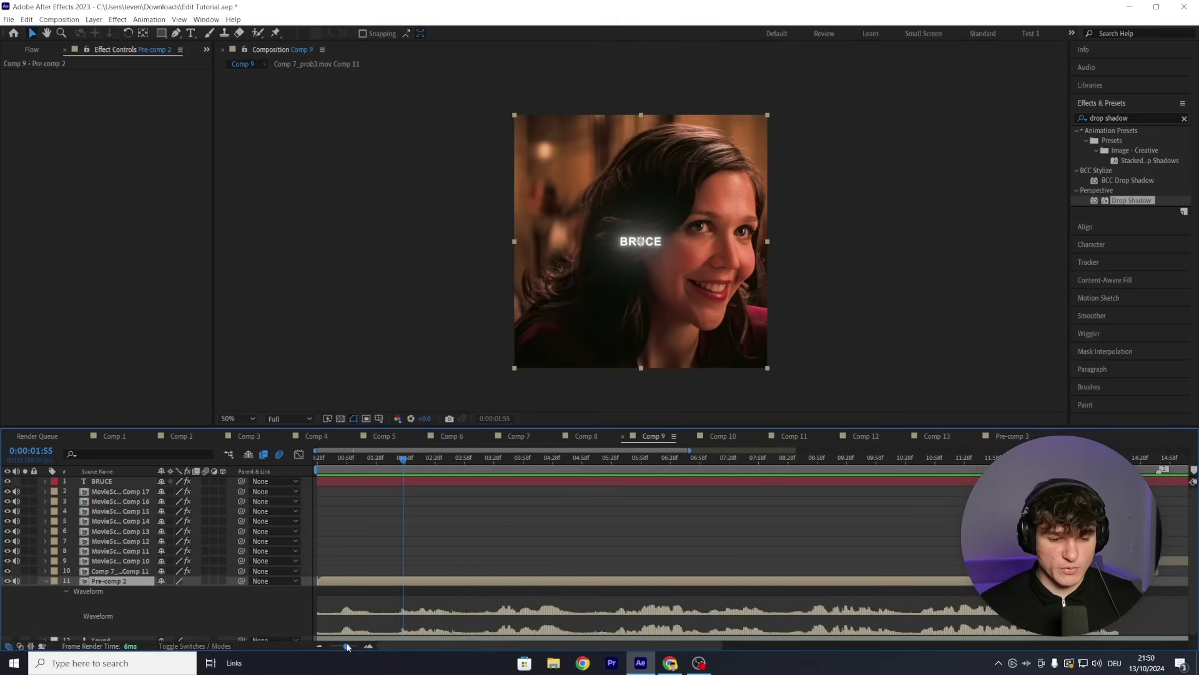
drag(406, 459, 403, 459)
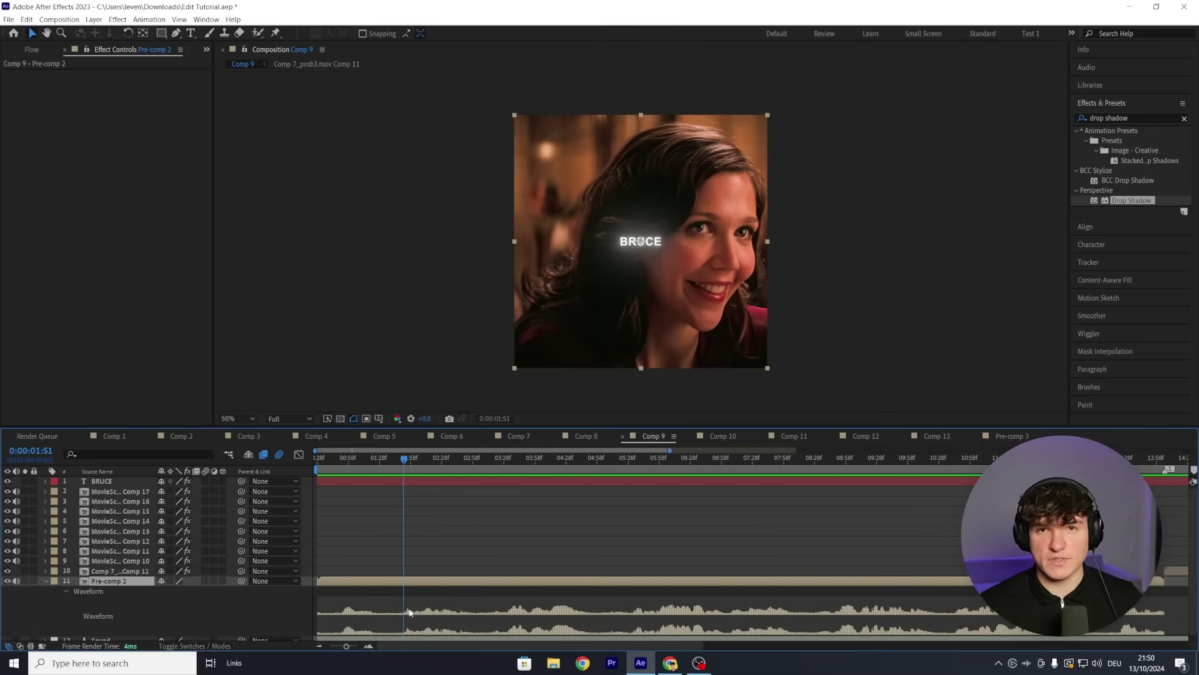
click(424, 480)
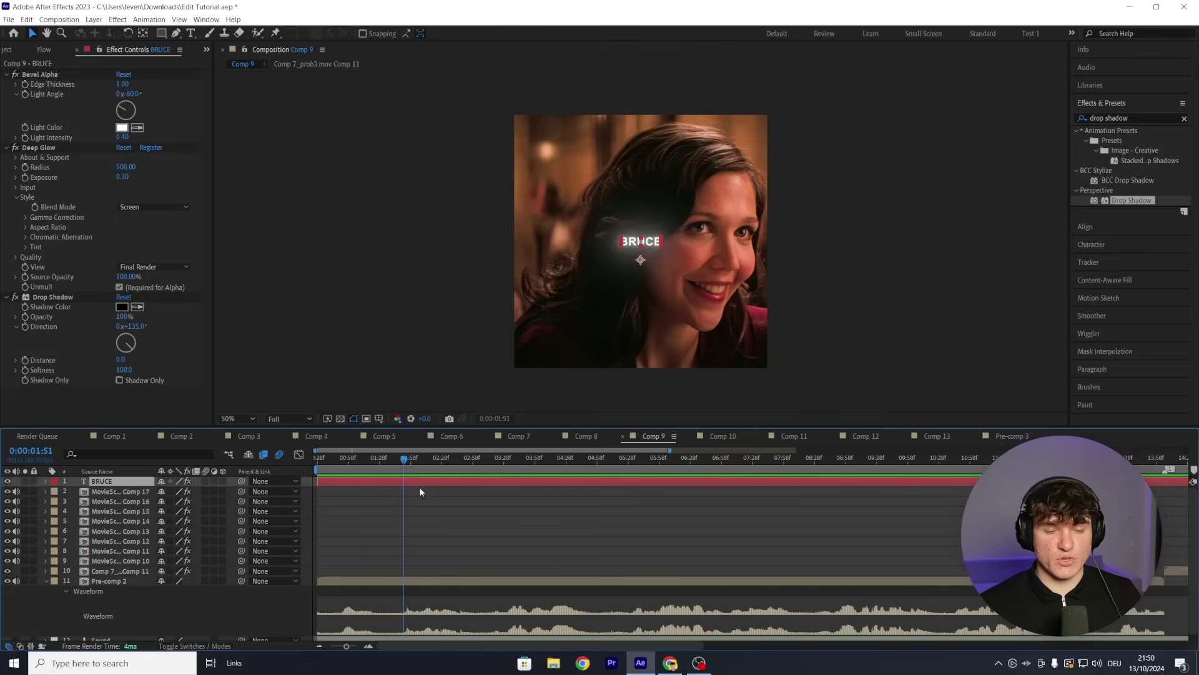
key(ctrl+shift+d)
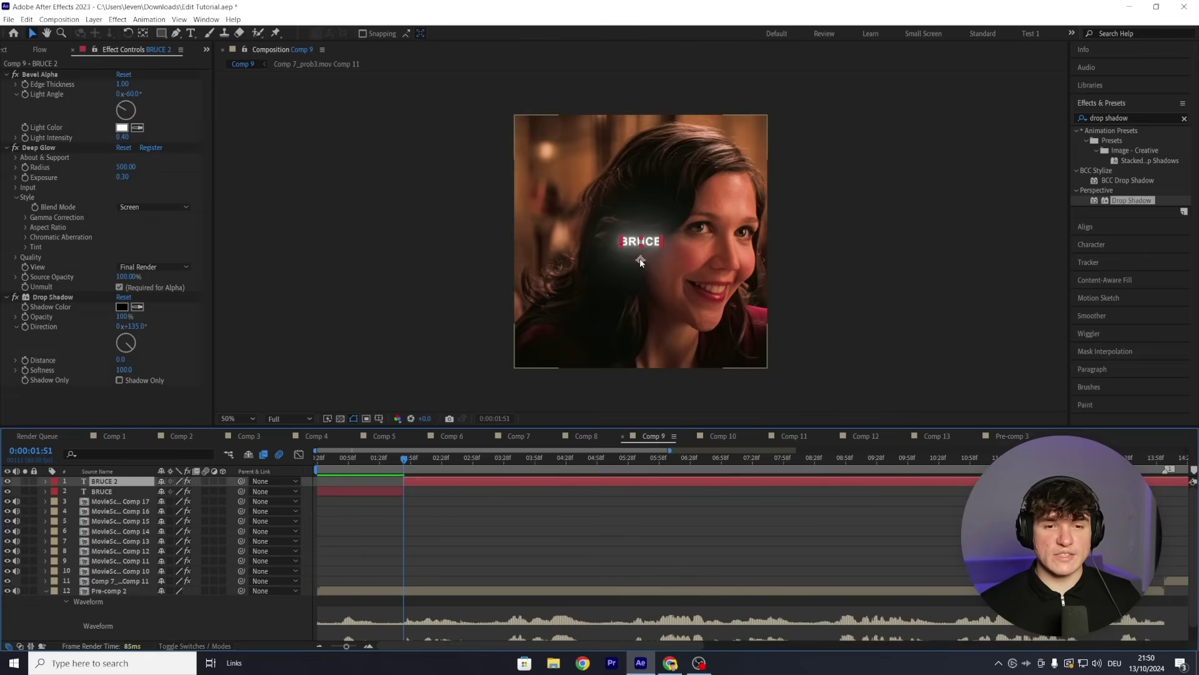
key(ctrl+t)
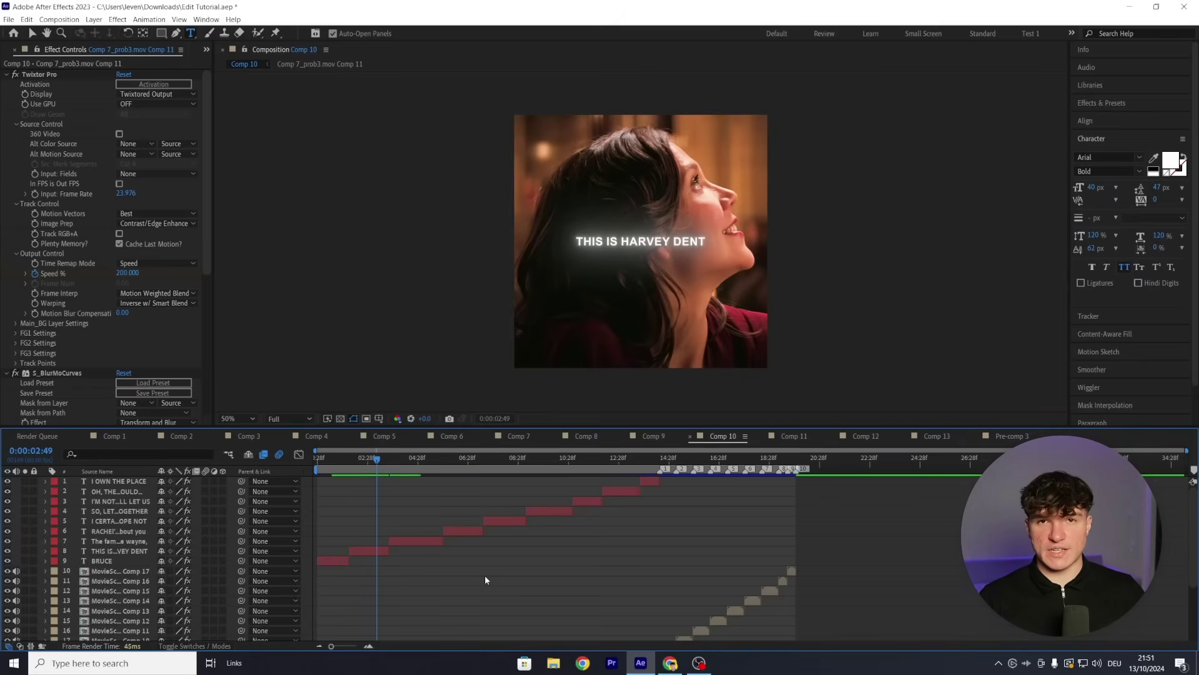
Step: Scrub through the dialogue captions in Comp 10 and return to the start at 0:00:00:28
click(335, 467)
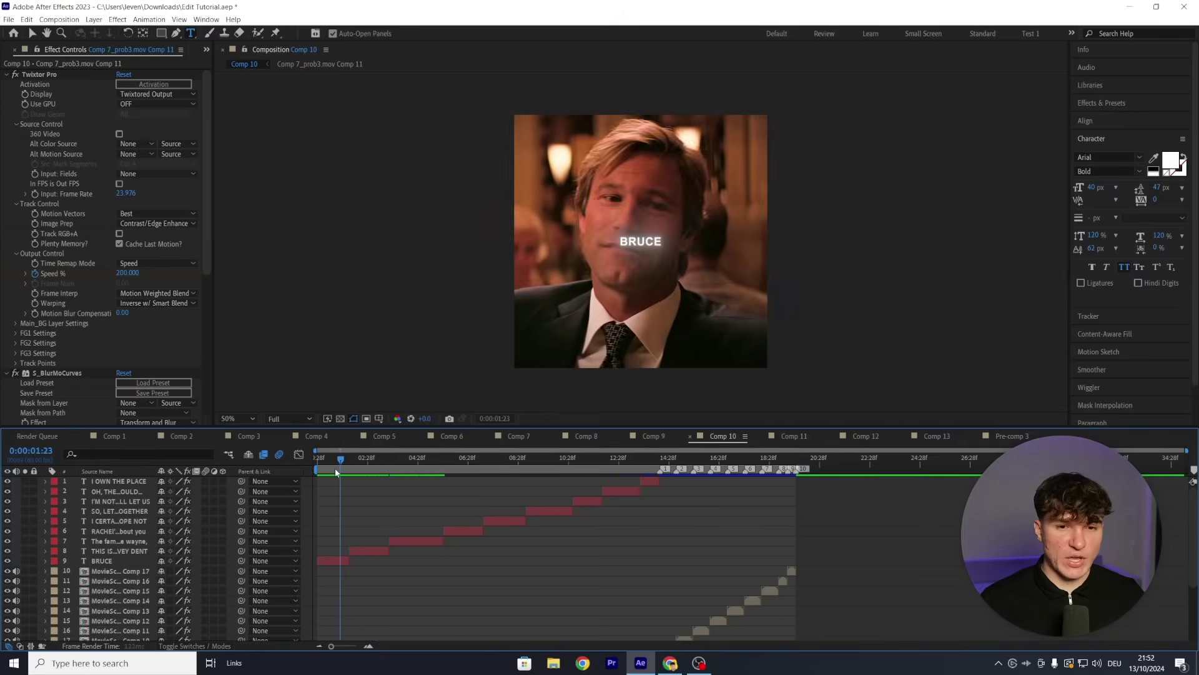
drag(335, 467, 614, 459)
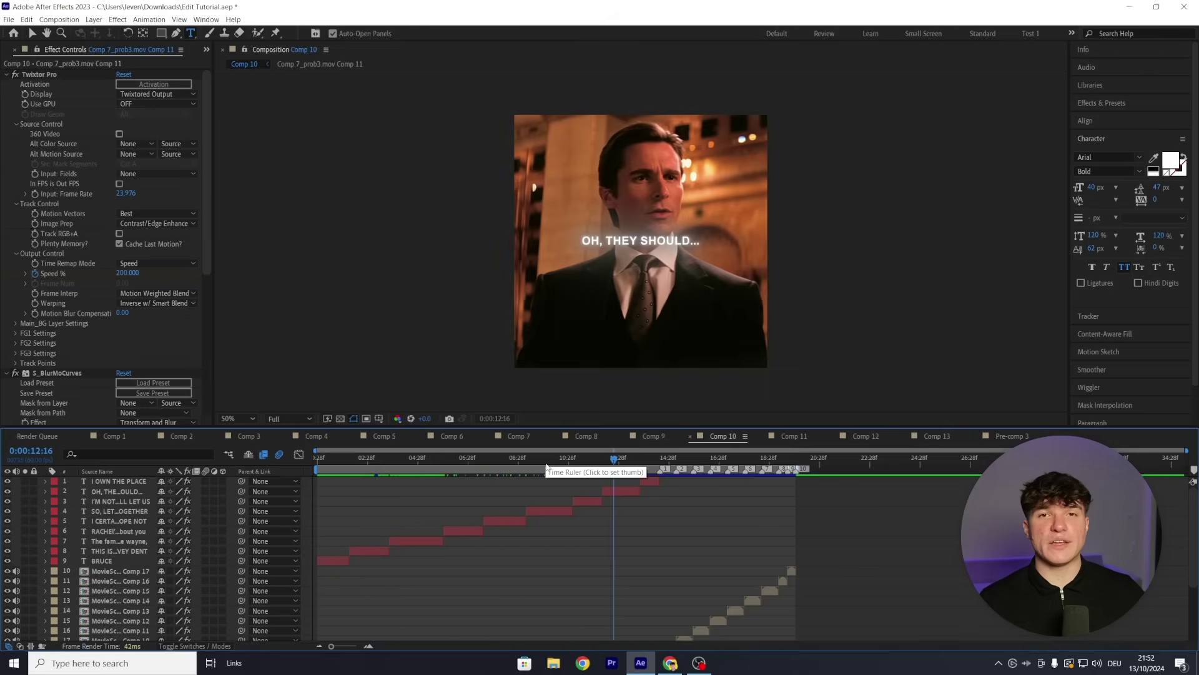
drag(515, 458, 318, 462)
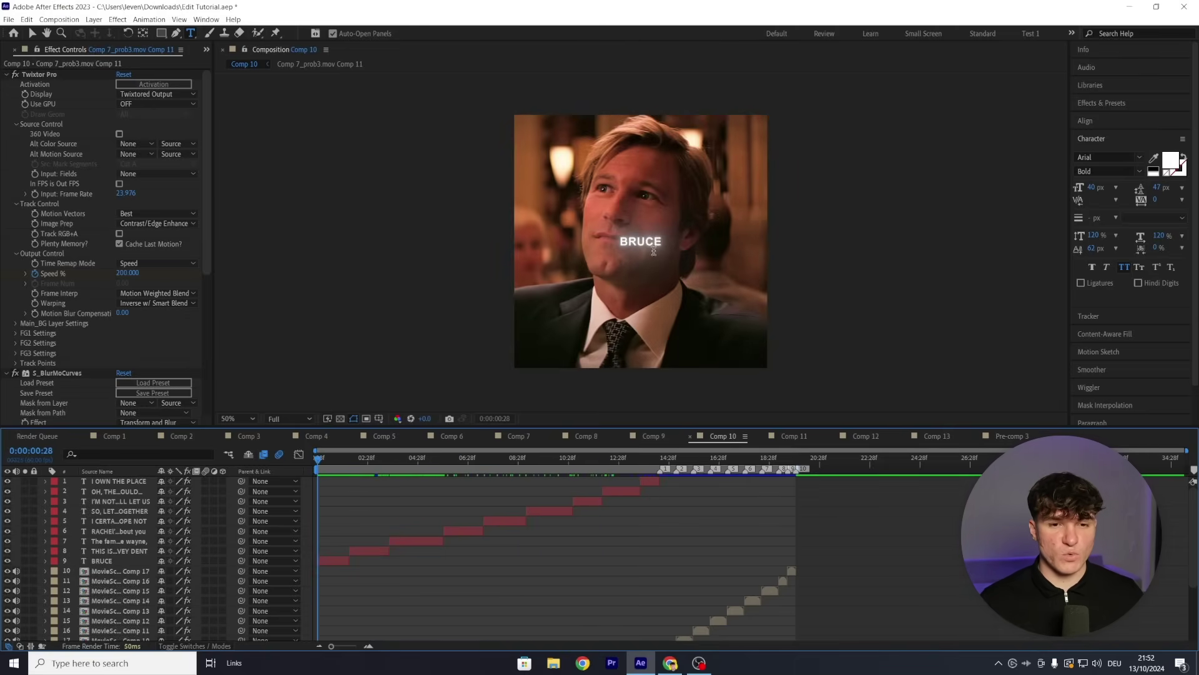
Step: Change the fill color of the BRUCE text to bright cyan, 00D9FF
click(640, 241)
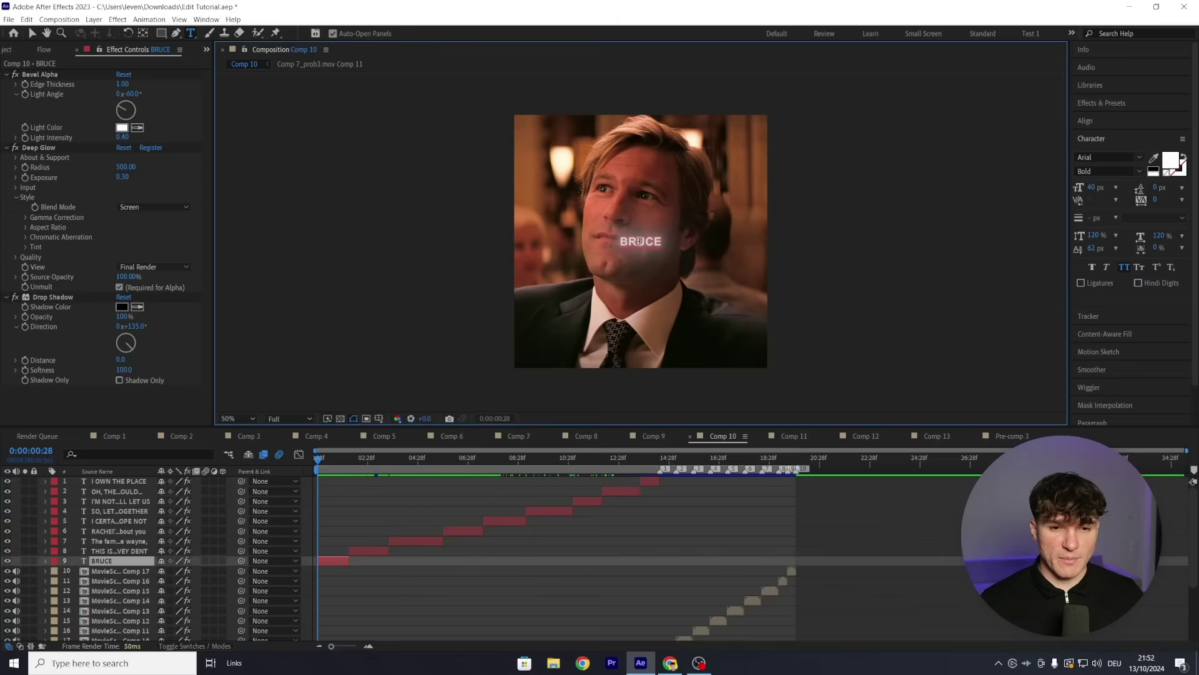
click(1171, 160)
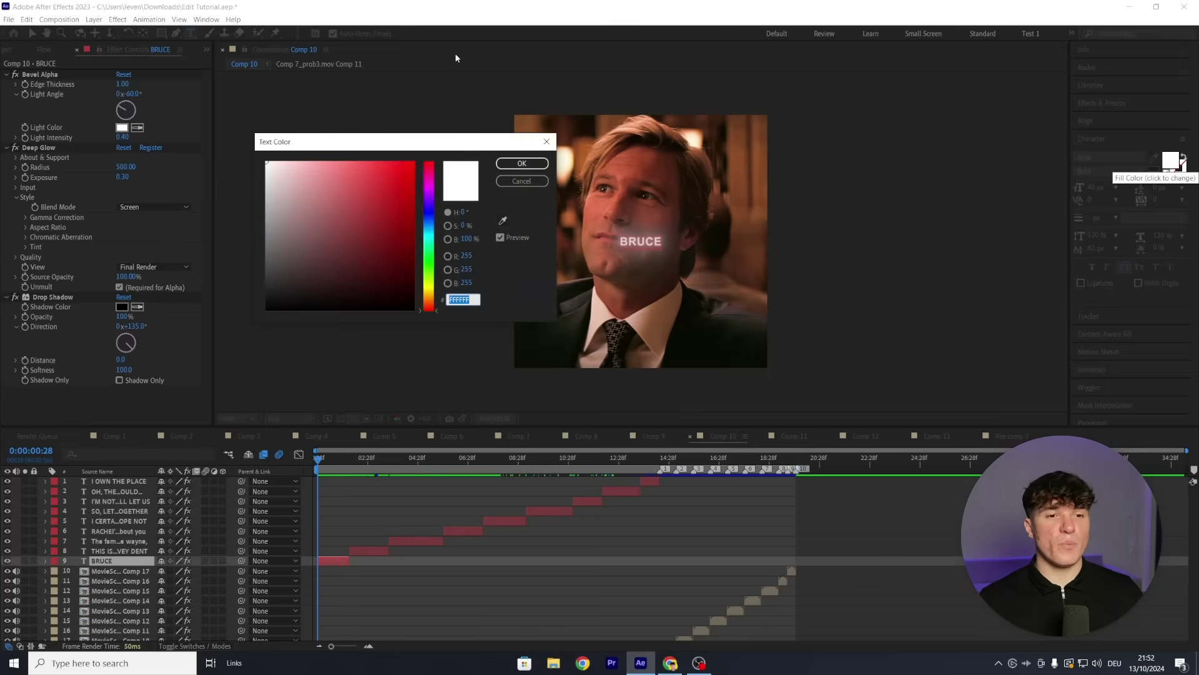
click(431, 232)
click(413, 163)
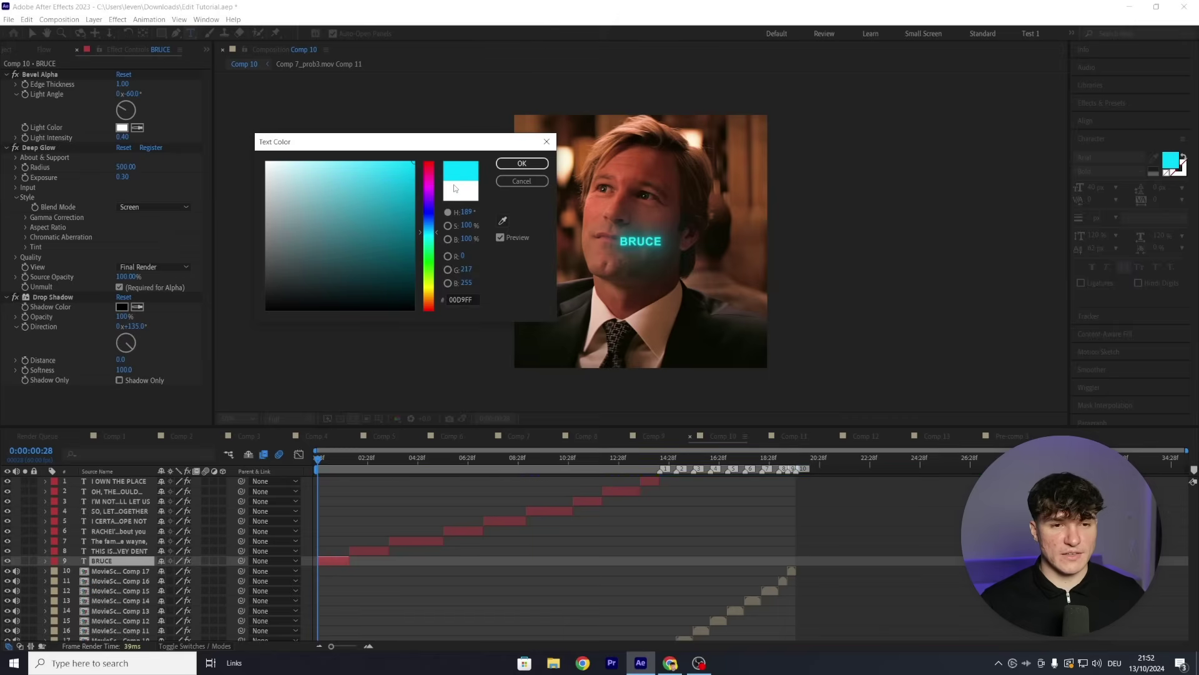
click(522, 163)
click(696, 486)
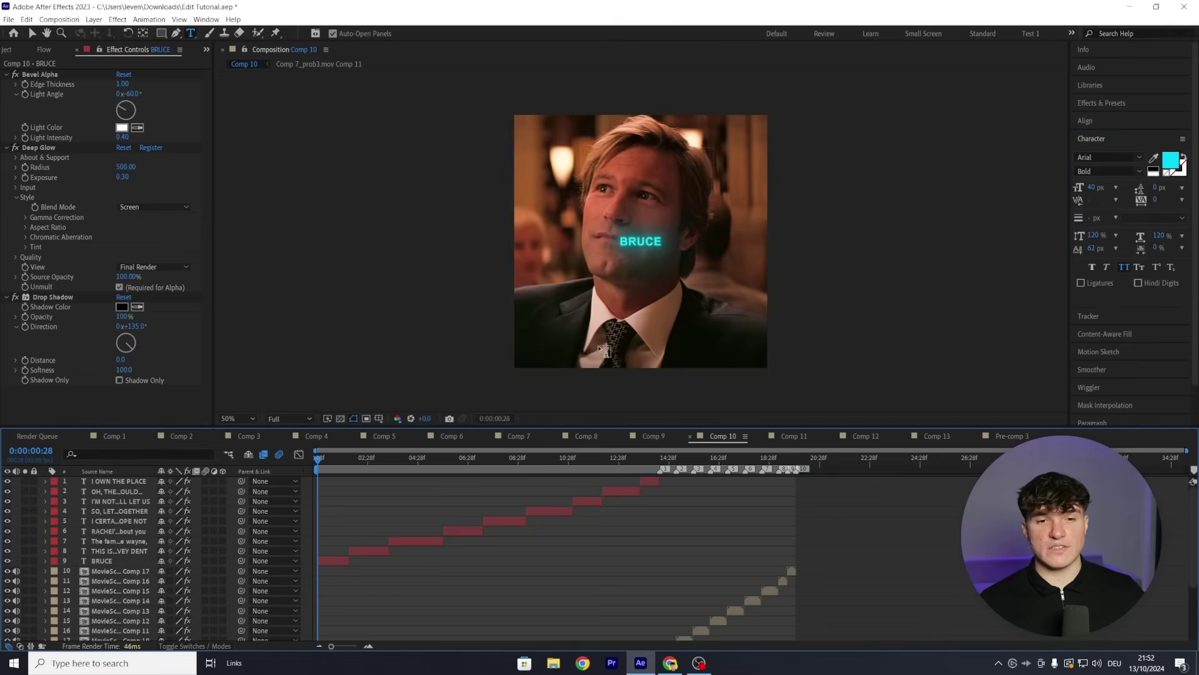
Step: Turn the words ABOUT YOU in the caption at 0:00:05:39 into outlined text by swapping fill and stroke, with a 2 px stroke
key(space)
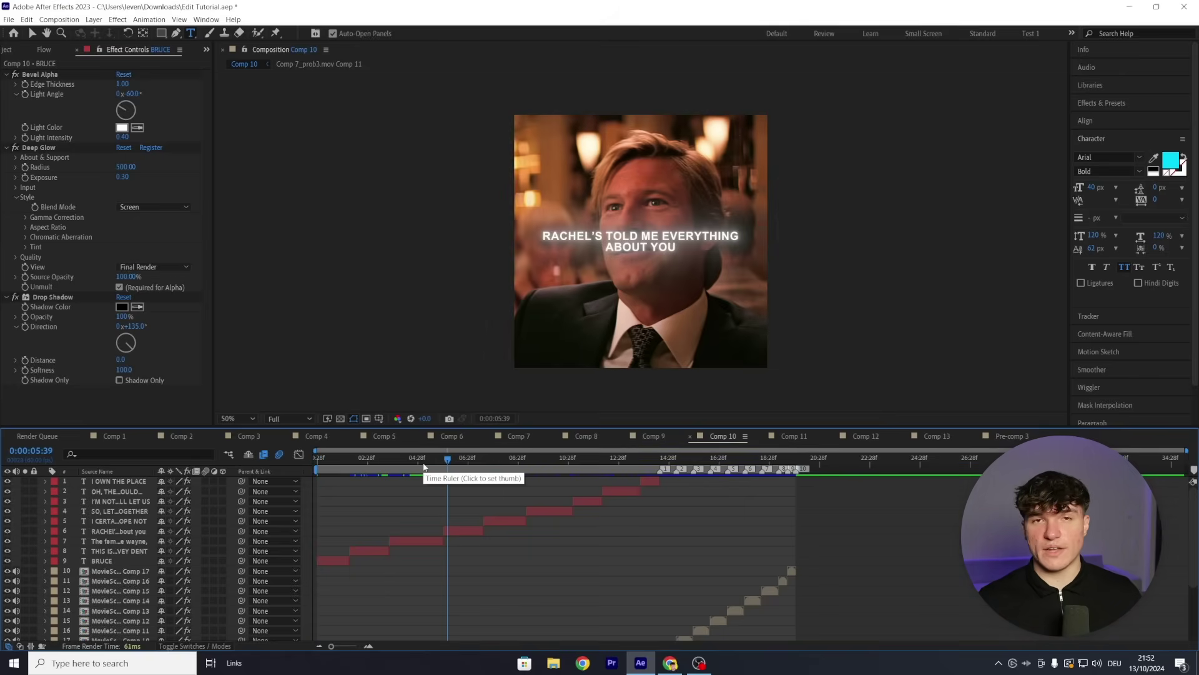
click(652, 247)
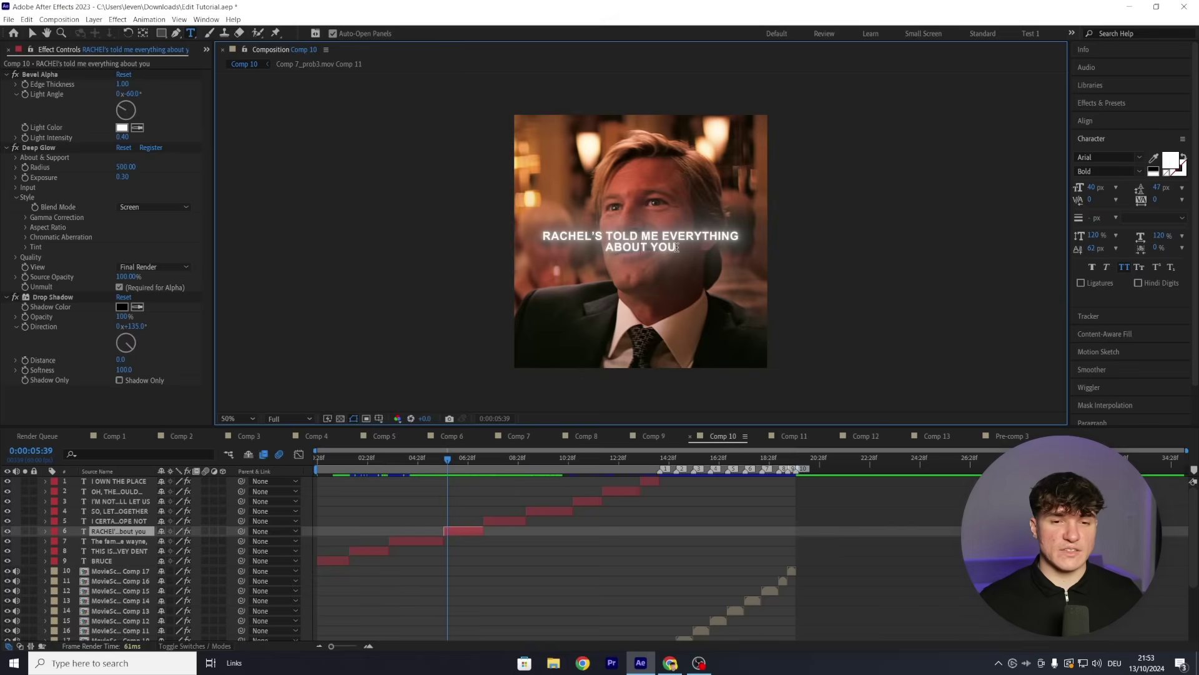
drag(677, 247, 606, 247)
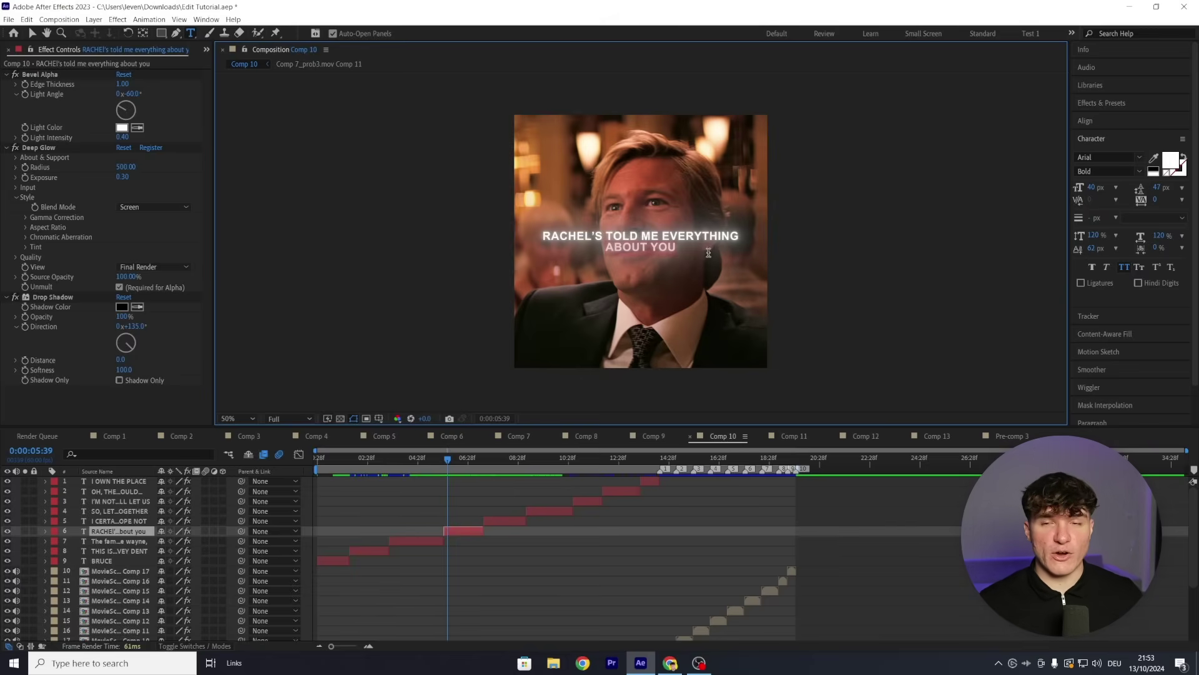
click(1183, 158)
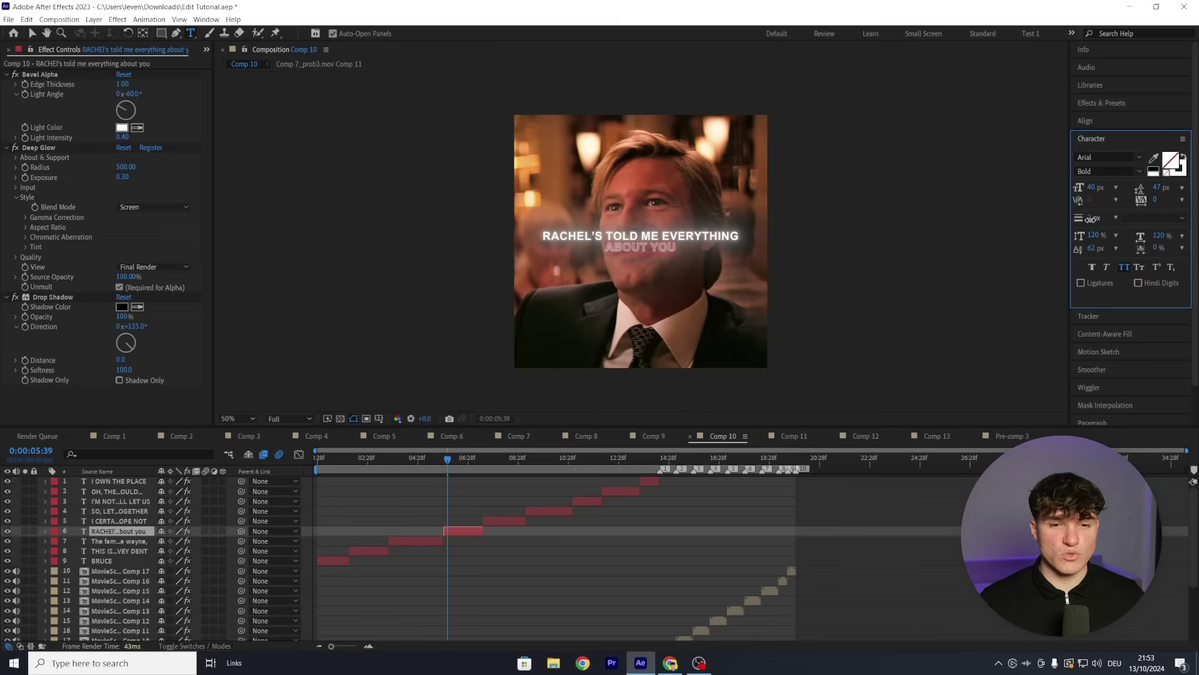
drag(1090, 219, 1088, 218)
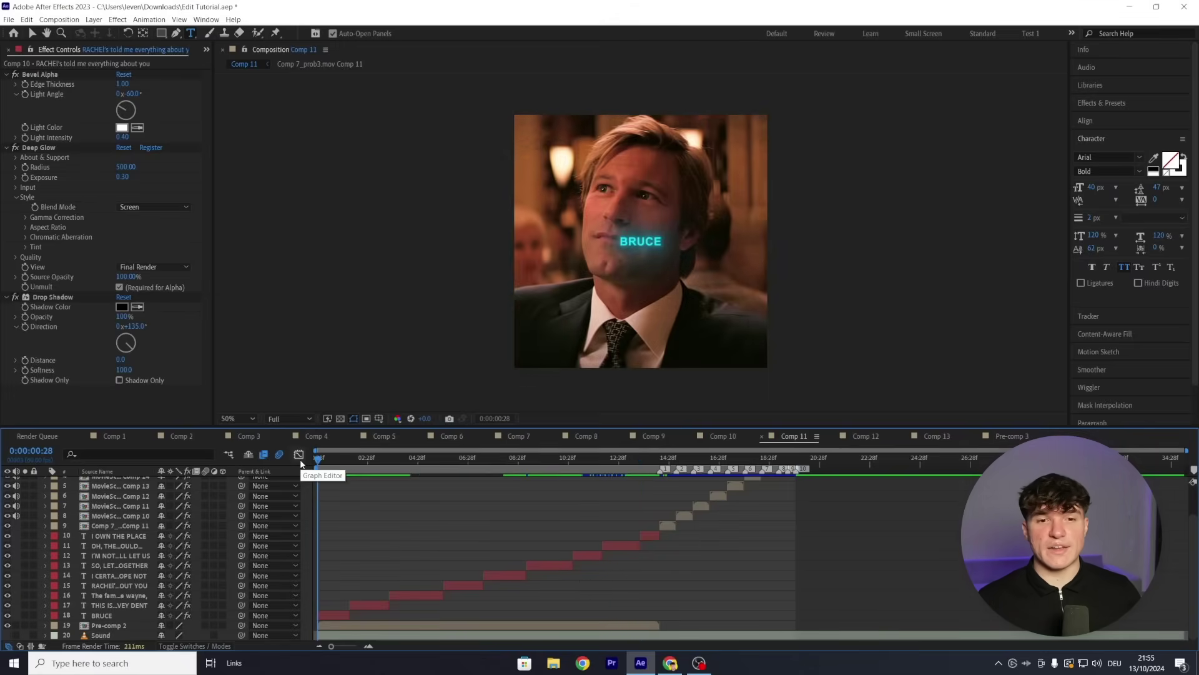
Step: Preview the captions in Comp 11, and apply the Fade Up Words preset to the BRUCE text layer at 0:00:00:28
key(space)
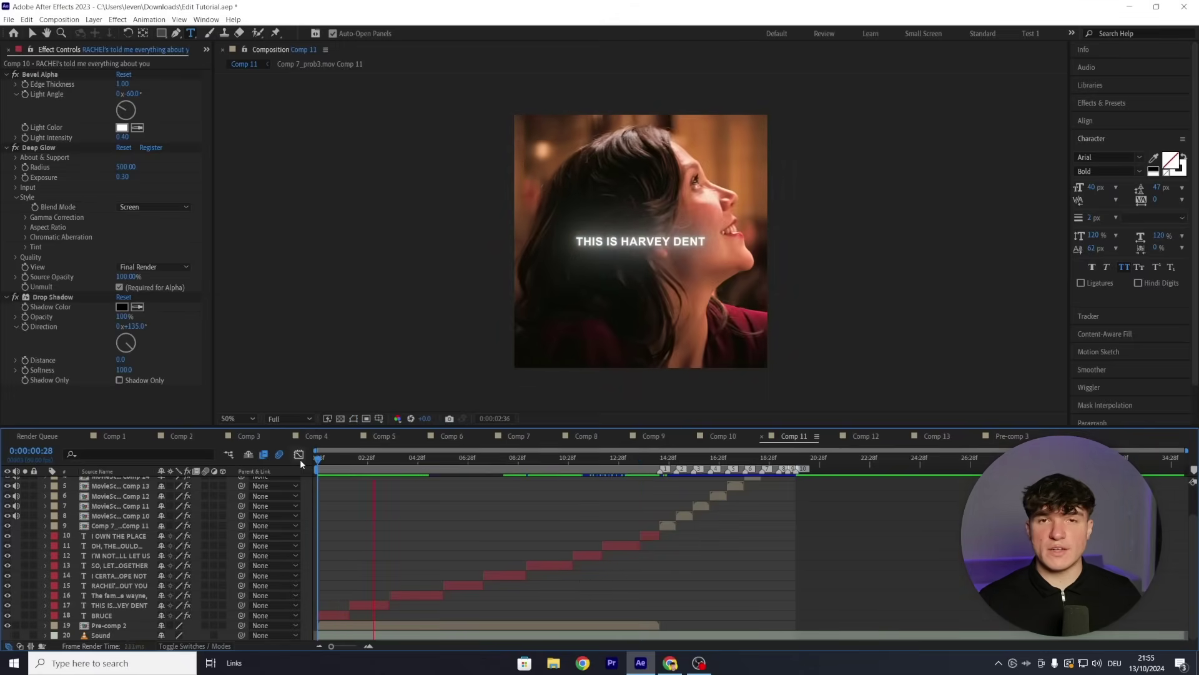
key(space)
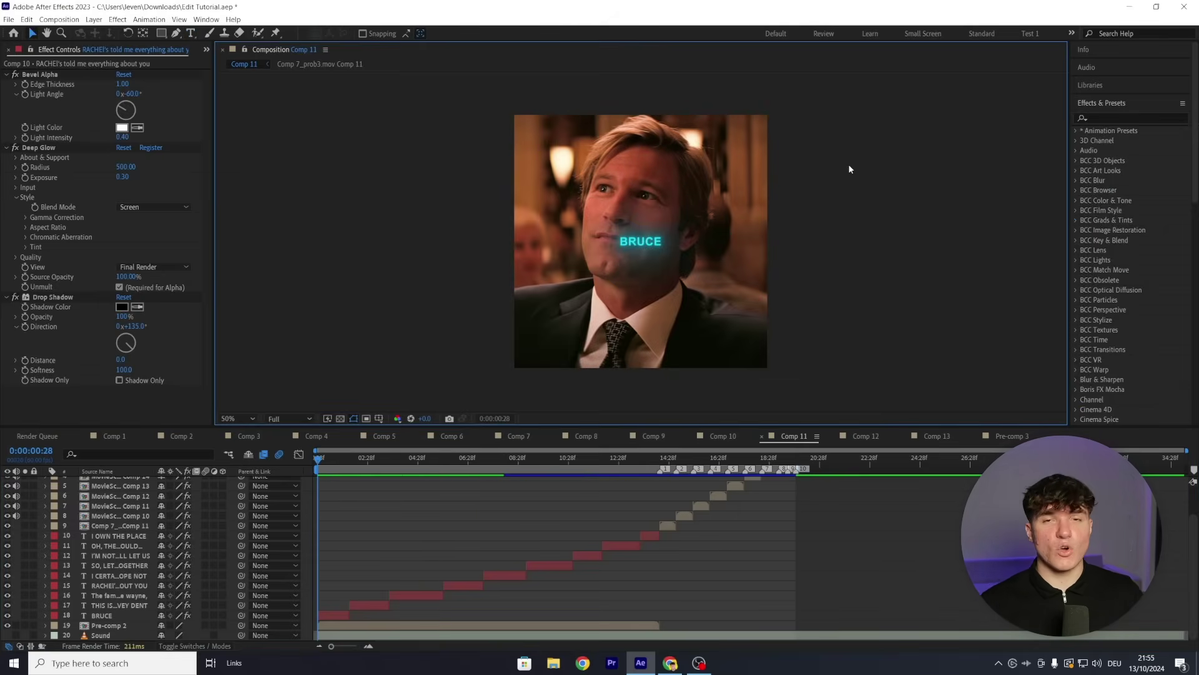
click(1099, 118)
text(fade up words)
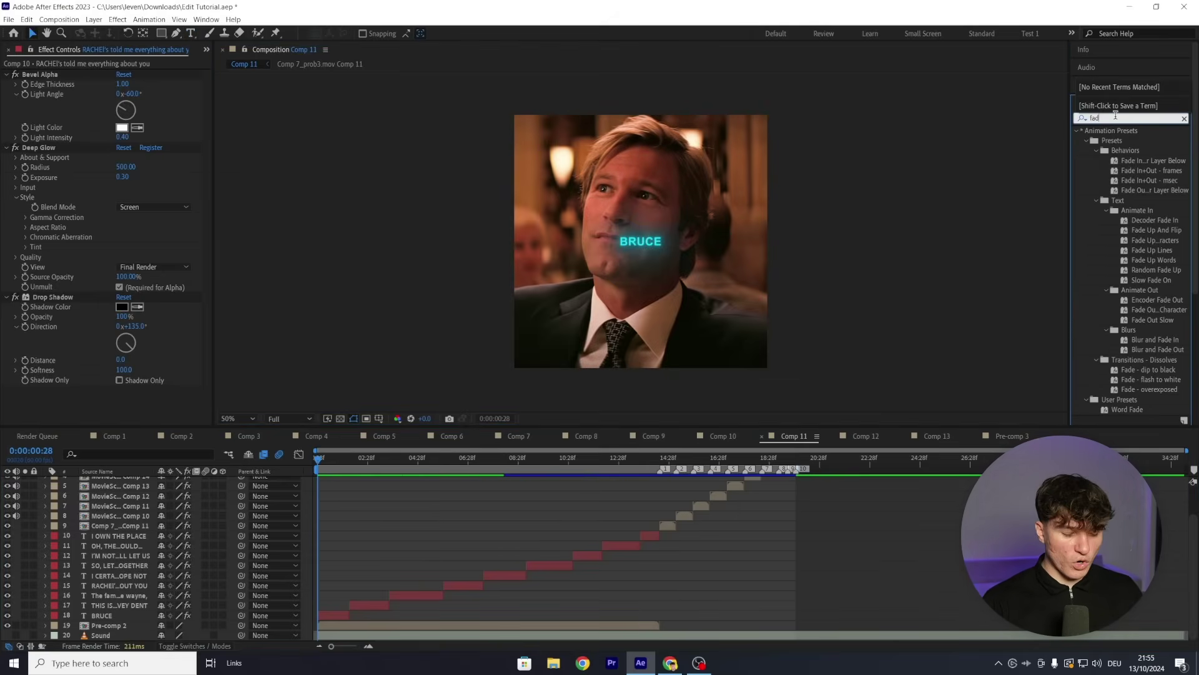
drag(1153, 170, 331, 615)
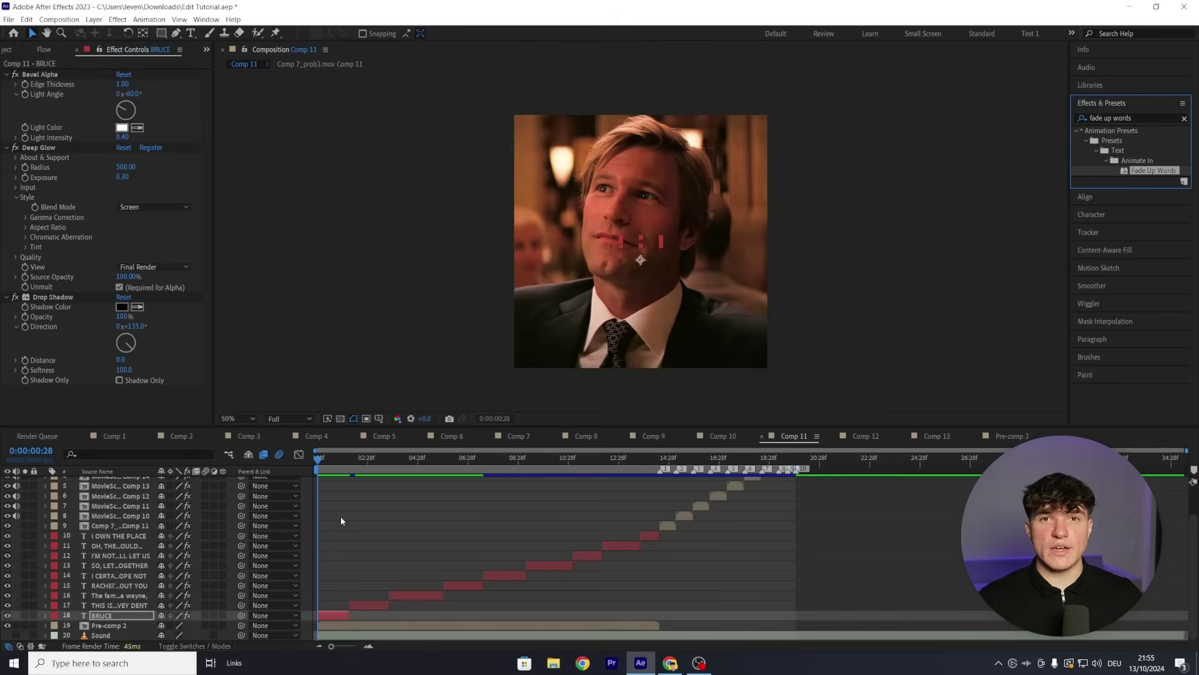
Step: Show the audio waveform of Pre-comp 2 and reveal the BRUCE layer's Range Selector Start keyframes
click(330, 627)
key(l)
key(l)
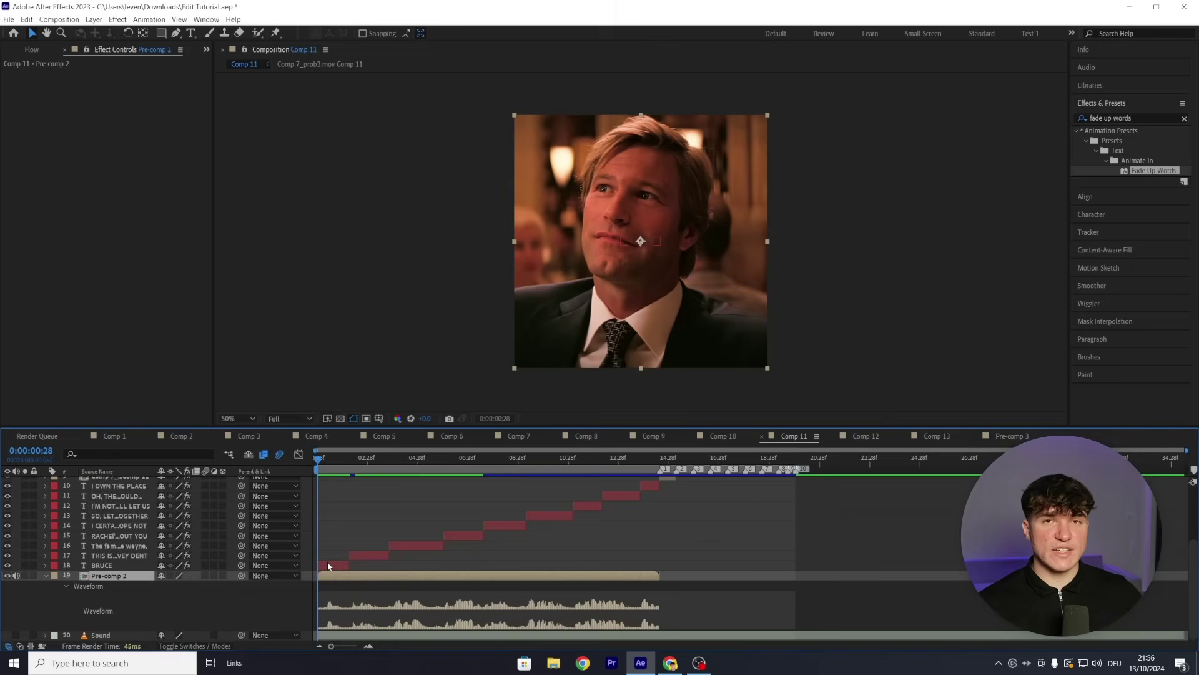
click(328, 565)
key(u)
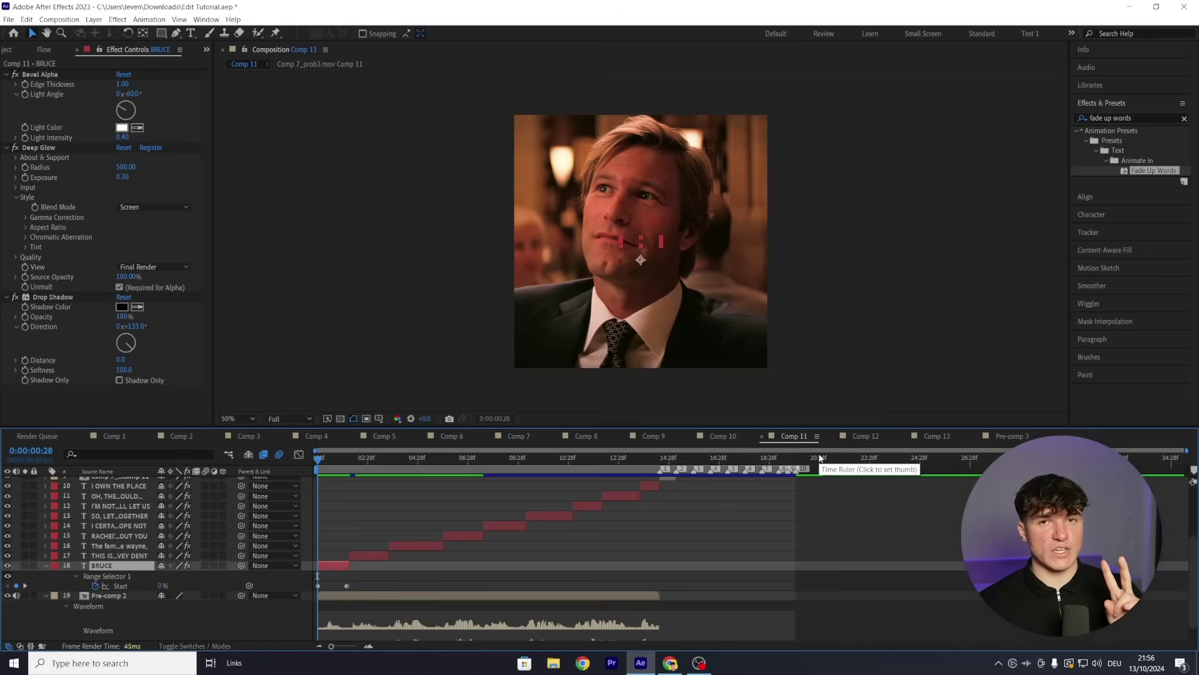
Step: Move the first Start keyframe of the BRUCE text to 0:00:00:46, matching the beginning of the spoken word
drag(331, 647, 349, 650)
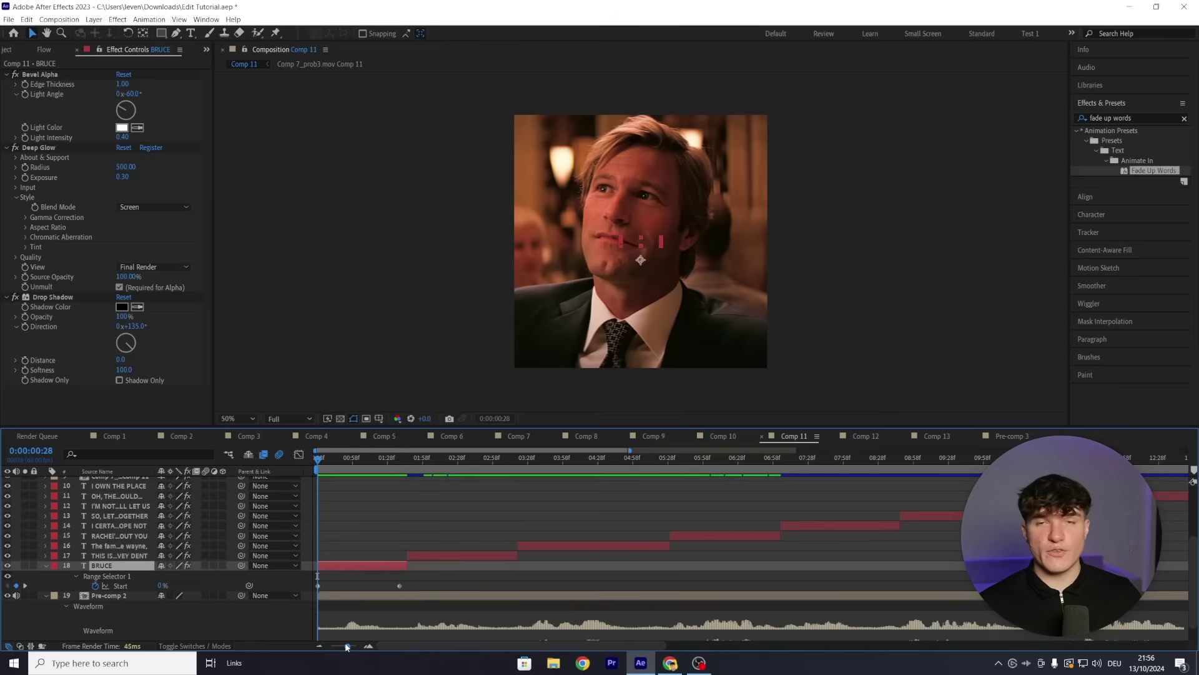
click(310, 586)
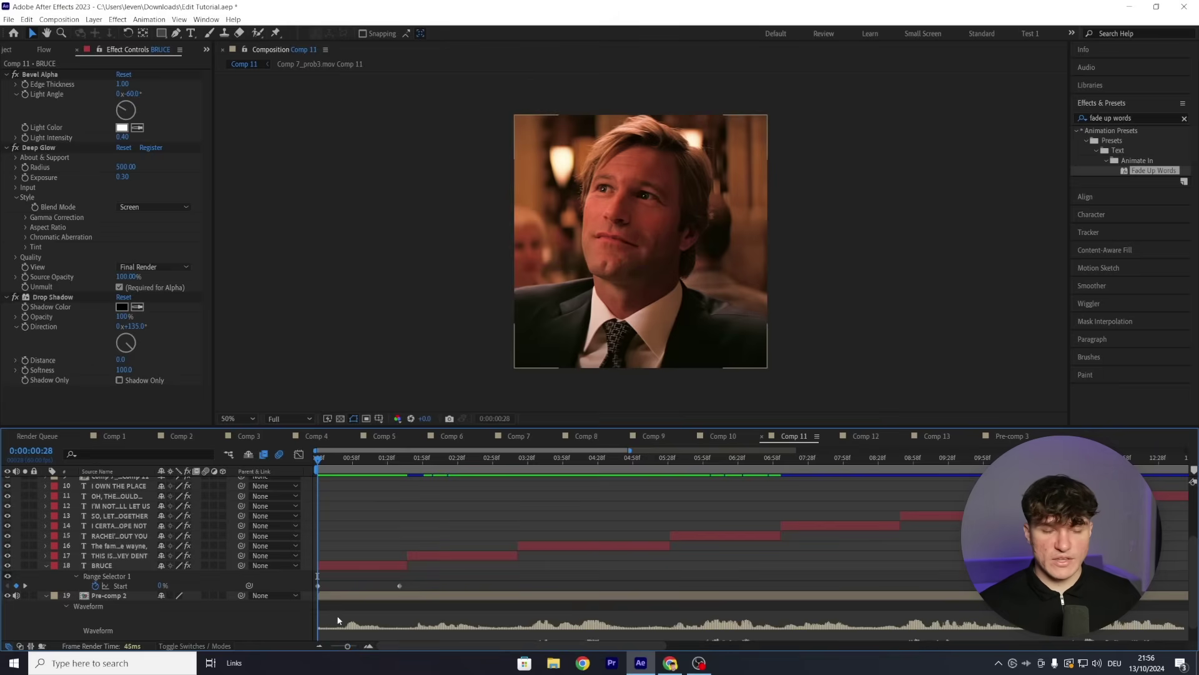
key(space)
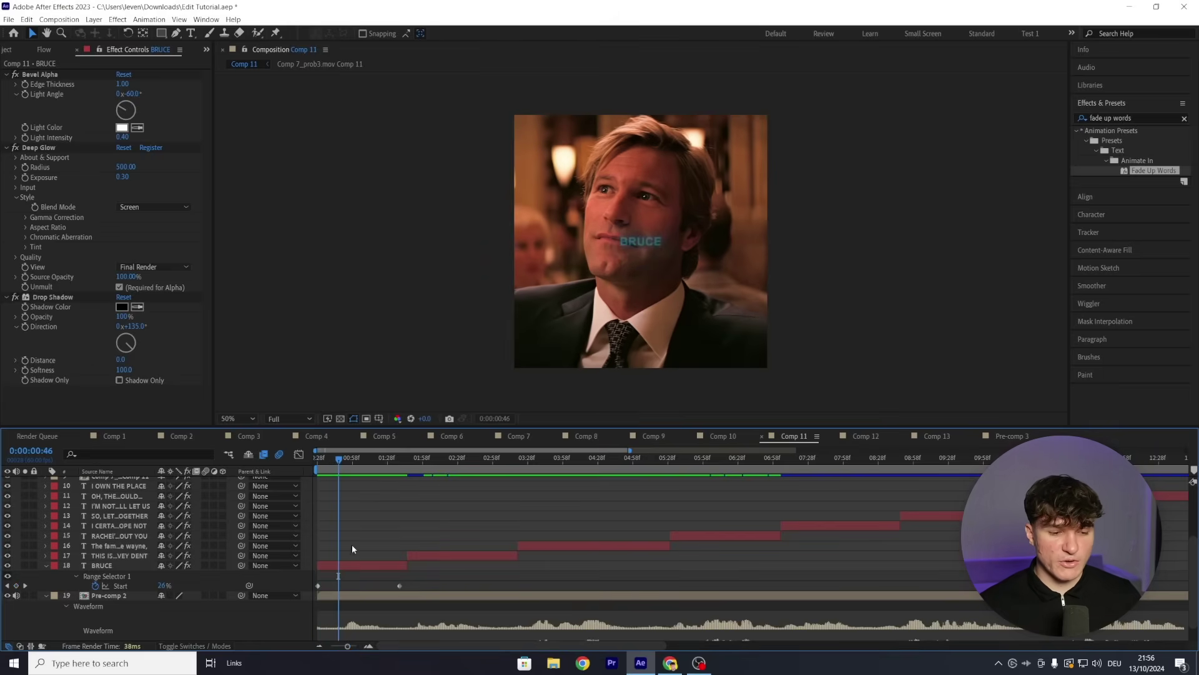
drag(317, 586, 338, 587)
scroll(360, 502, down, 1)
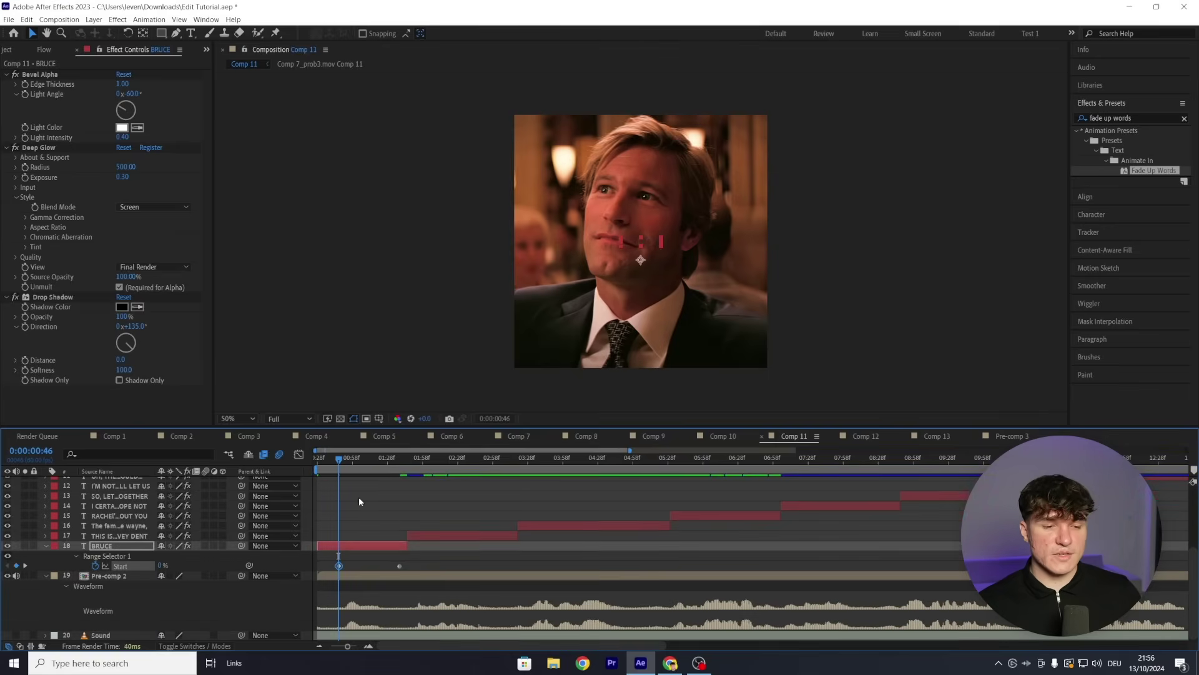
Step: Move the second Start keyframe of the BRUCE text earlier, to about 0:00:01:28, and preview the fade
click(384, 461)
drag(387, 468, 392, 466)
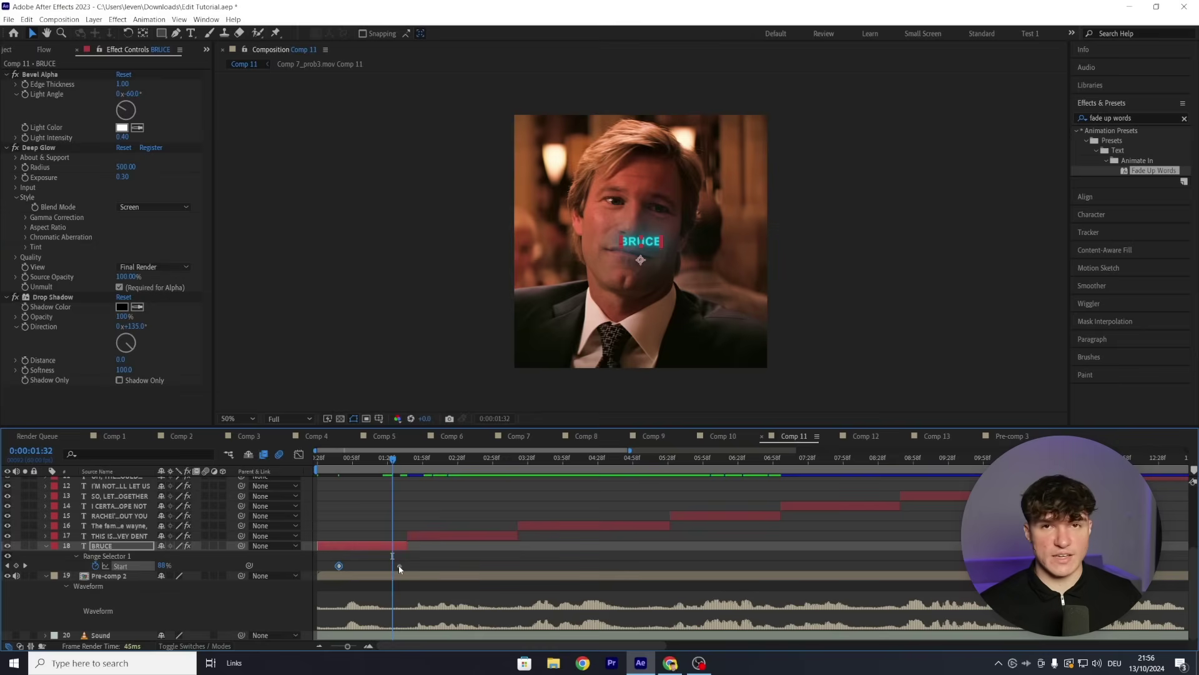
drag(399, 566, 386, 566)
key(space)
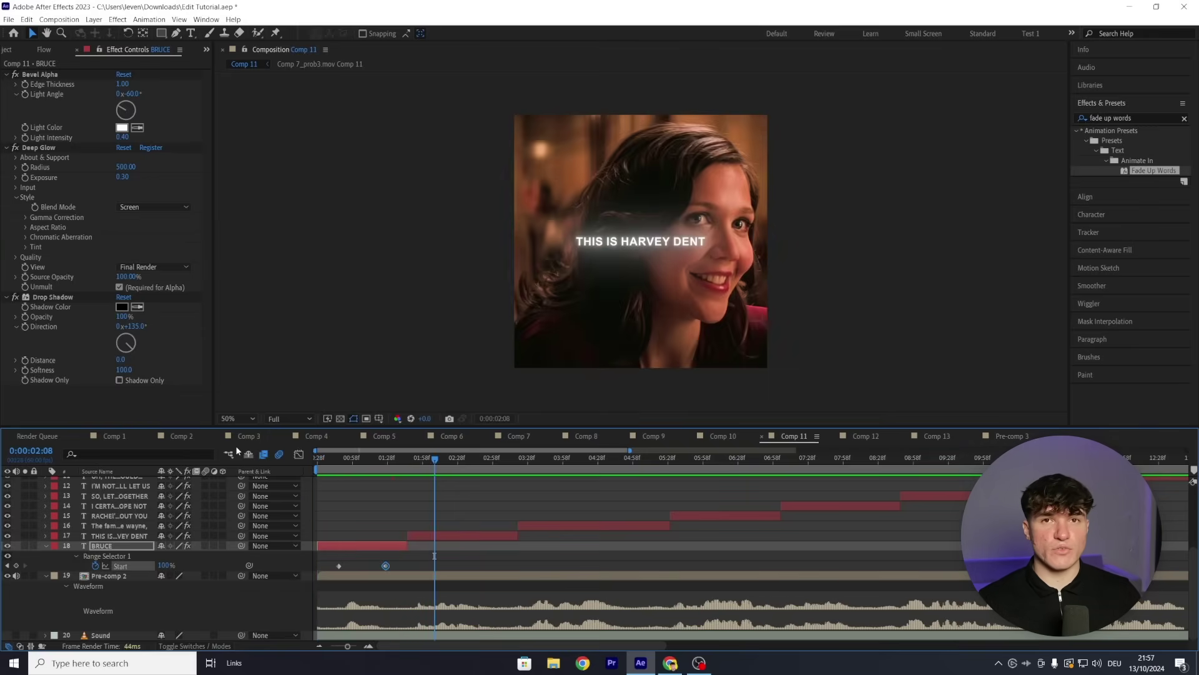
Step: Add an Opacity keyframe at 100% to the BRUCE text layer at 0:00:01:32
click(413, 452)
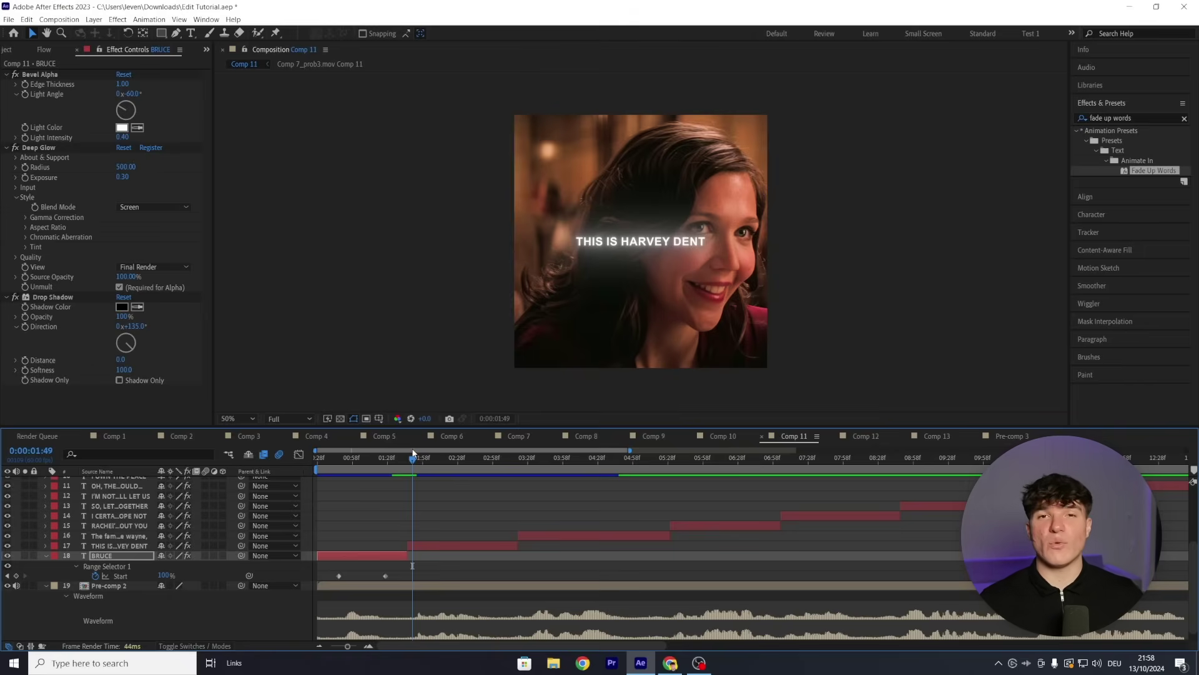
click(393, 553)
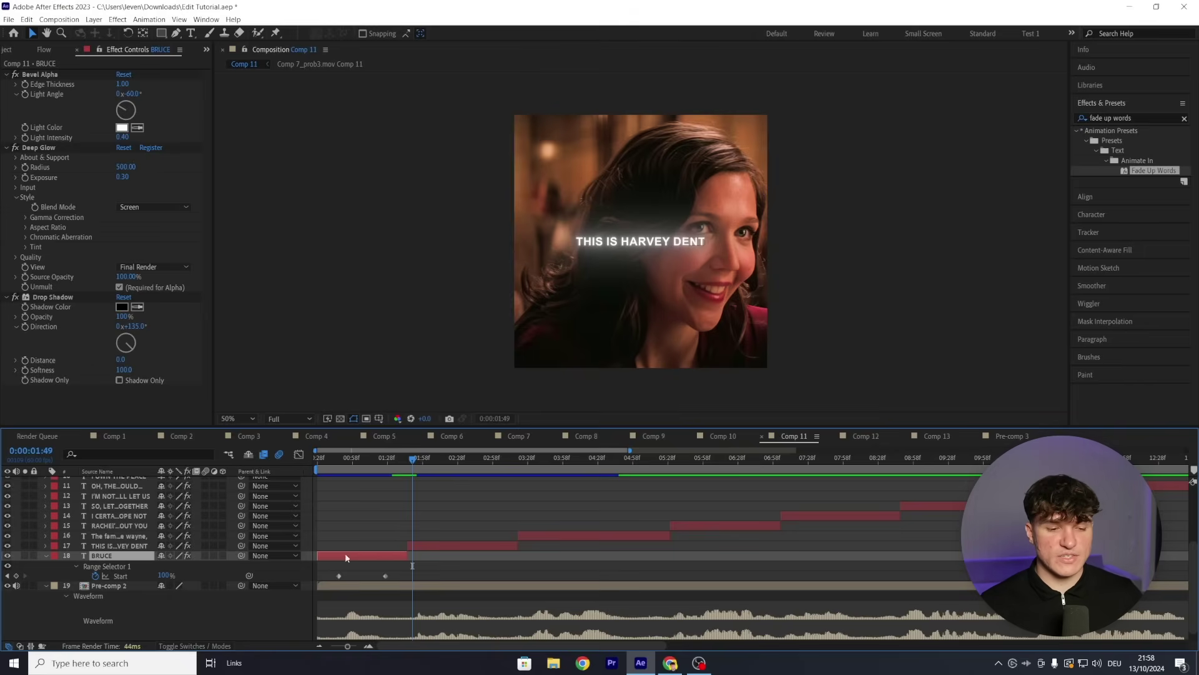
key(t)
click(416, 459)
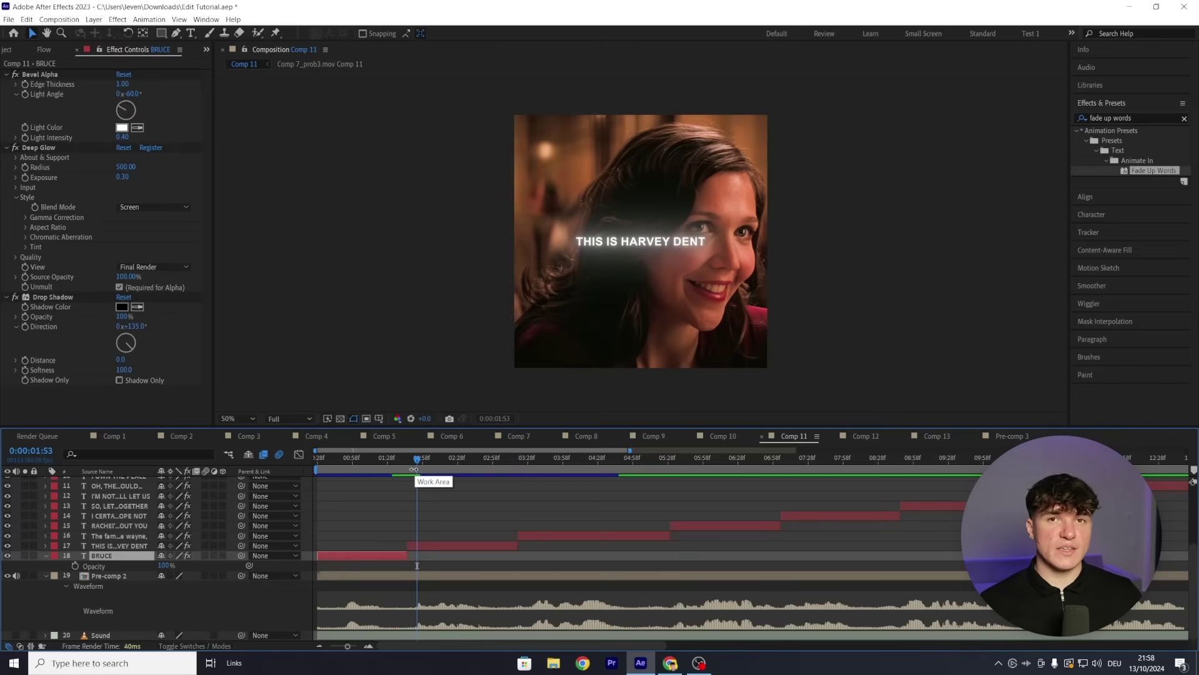
drag(415, 464, 391, 467)
click(74, 566)
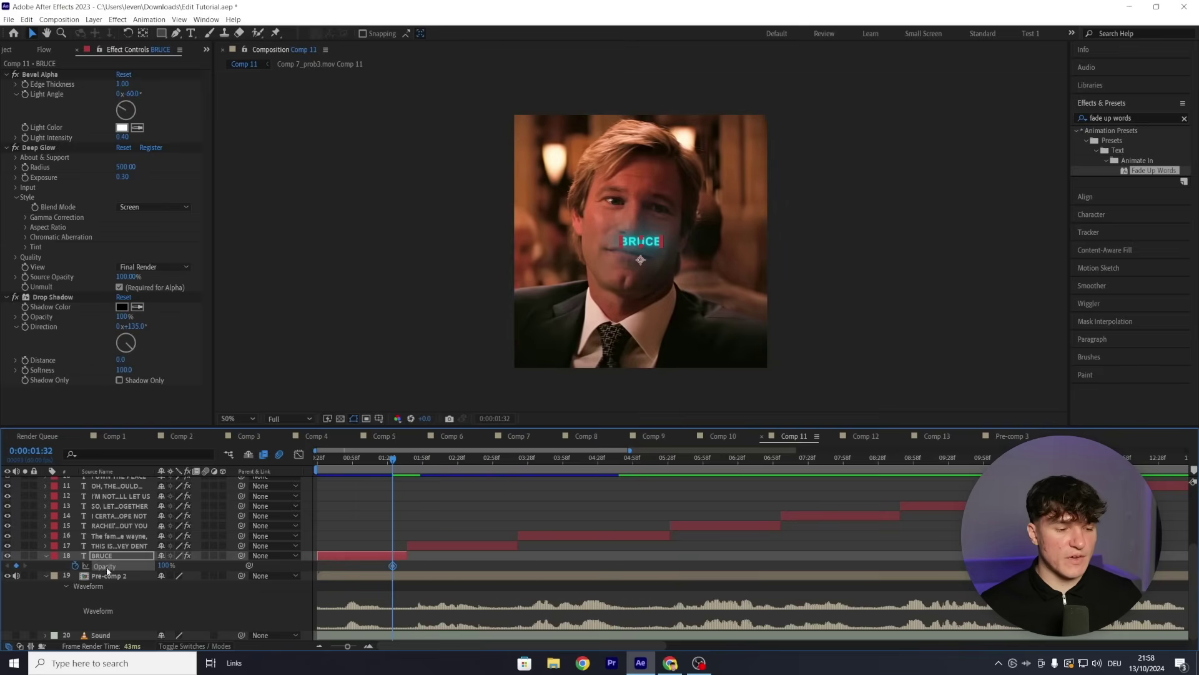
Step: Lower the BRUCE text's opacity at 0:00:01:45 so the caption fades out, and preview it from the start
drag(404, 459, 407, 460)
drag(166, 565, 111, 567)
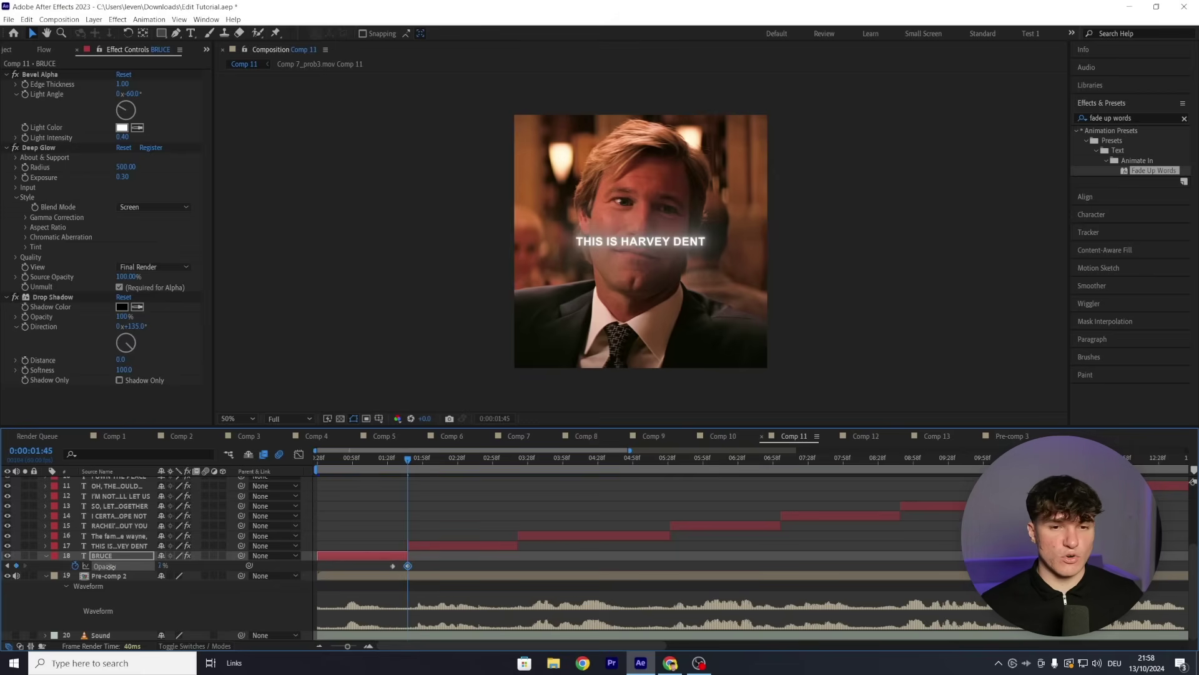
key(Home)
key(space)
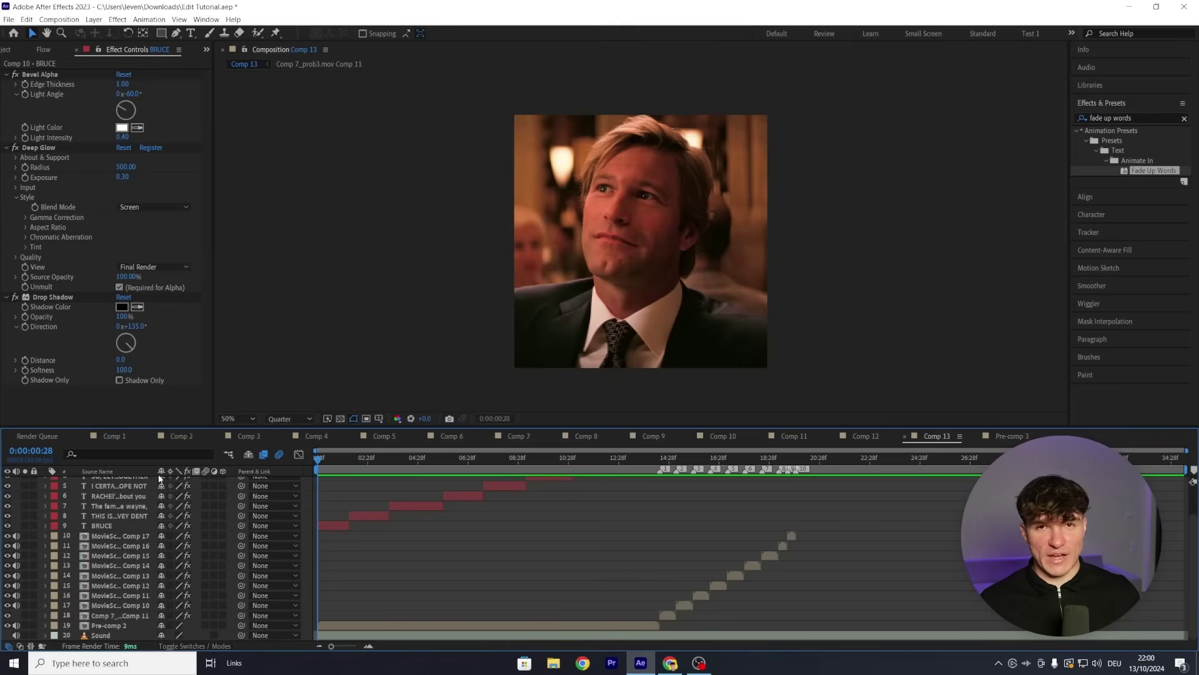
Step: Pre-compose all the Twixtor clip layers in Comp 13 as Pre-comp 15, moving all attributes and matching the duration to the selected layers
click(791, 535)
click(782, 545)
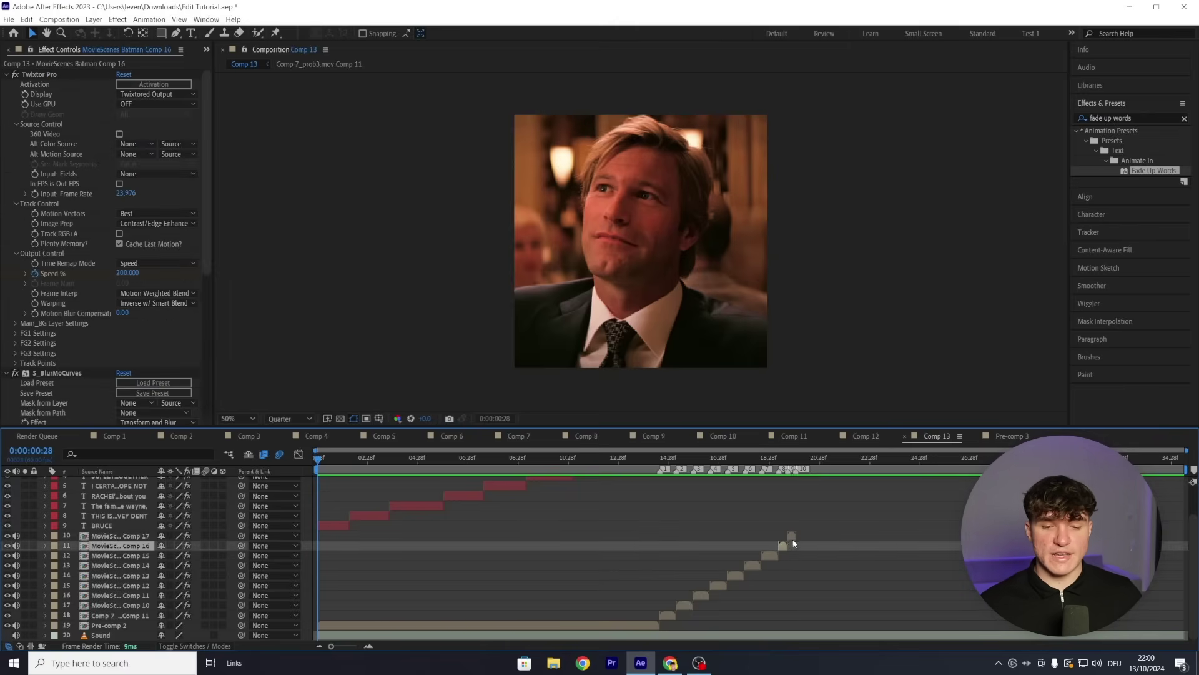
click(791, 536)
shift+click(672, 614)
right_click(672, 614)
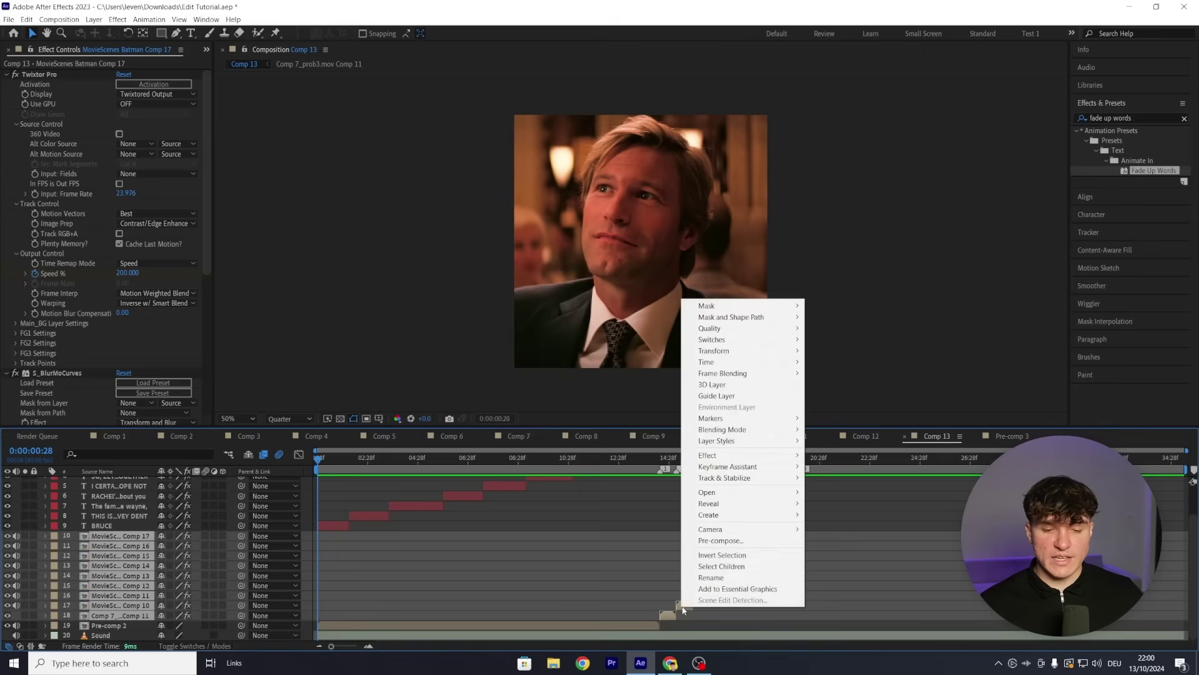
click(717, 543)
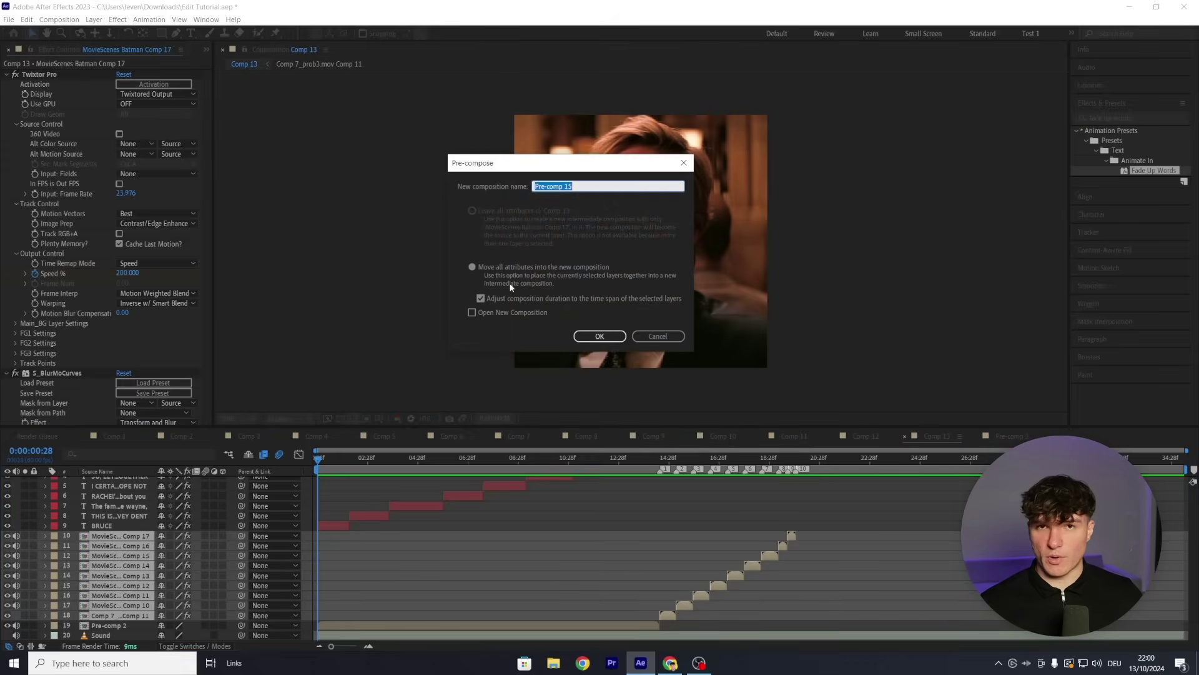
click(603, 336)
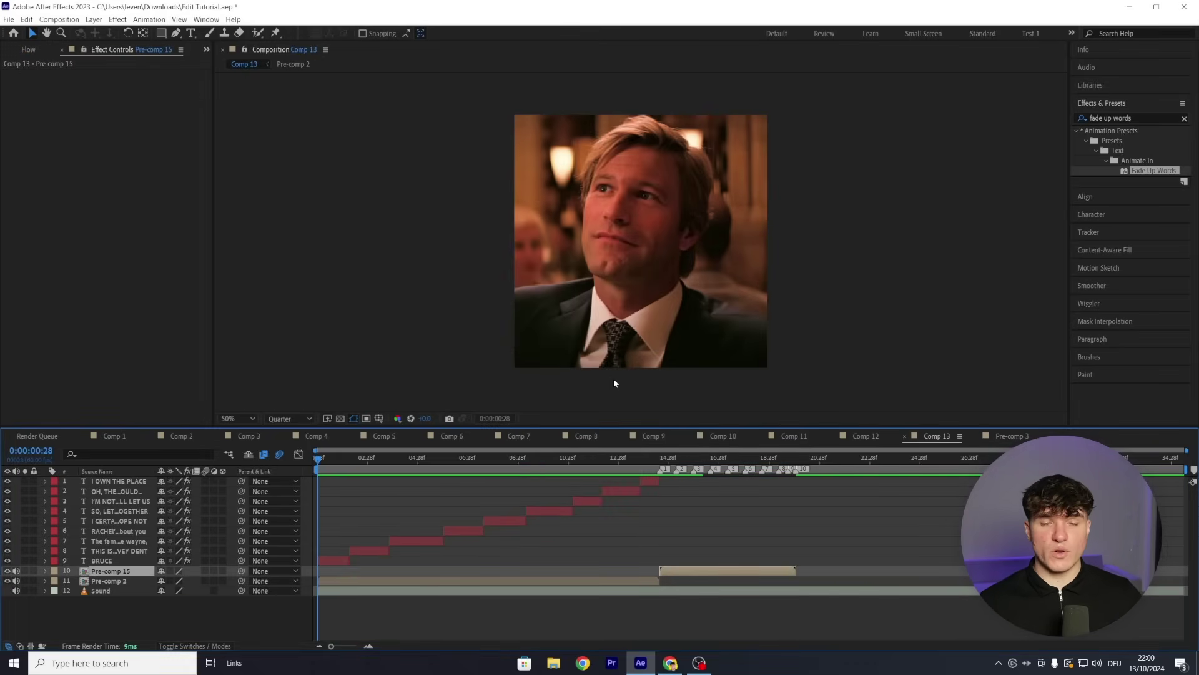
Step: Duplicate Pre-comp 15 and place the copy directly after the original in Comp 13
key(4)
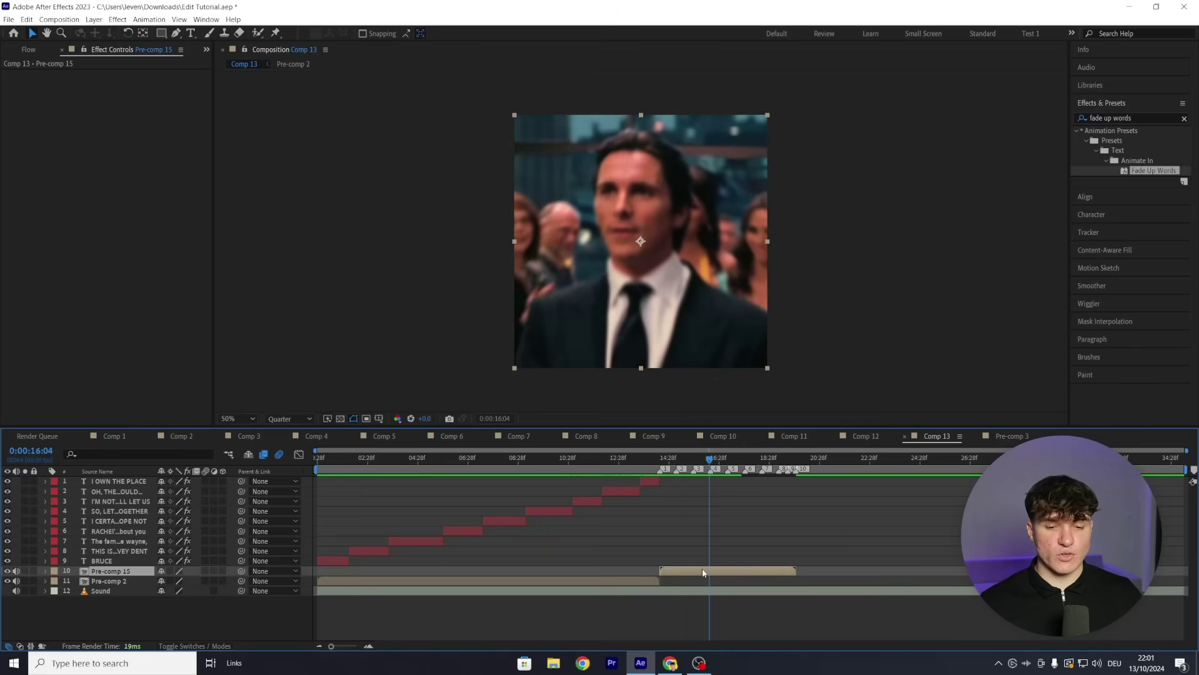
key(ctrl+d)
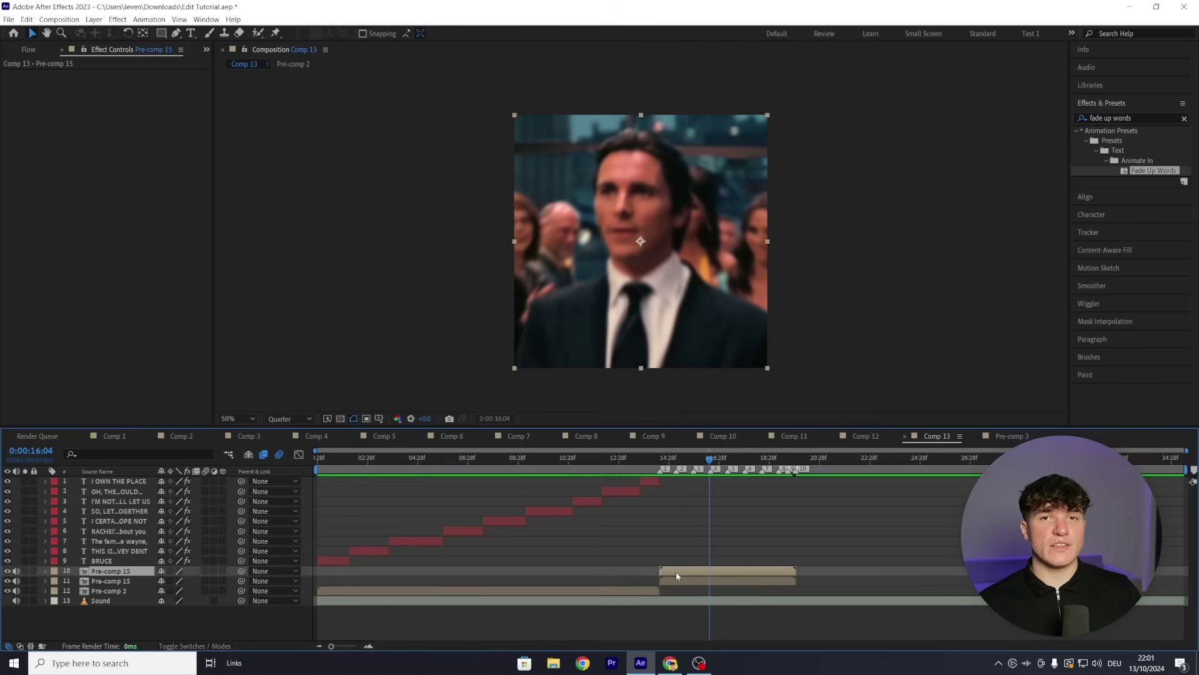
drag(676, 571, 812, 567)
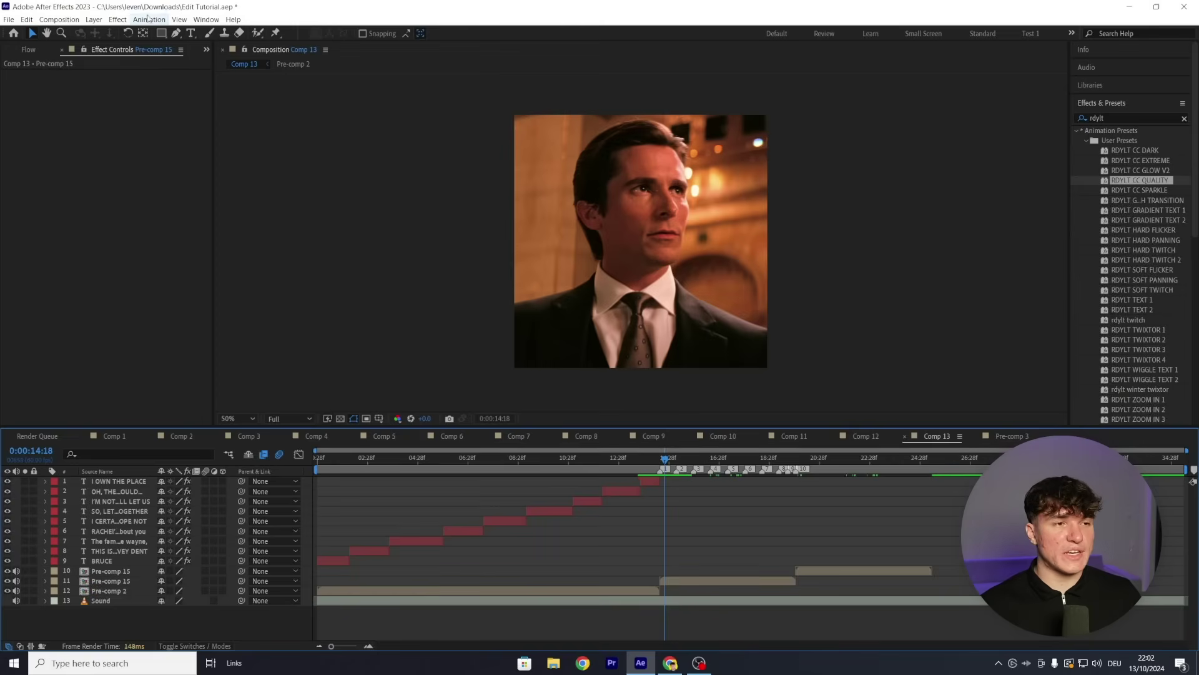
Step: Add an adjustment layer to Comp 13 and place it between the text layers and the pre-comps
click(94, 20)
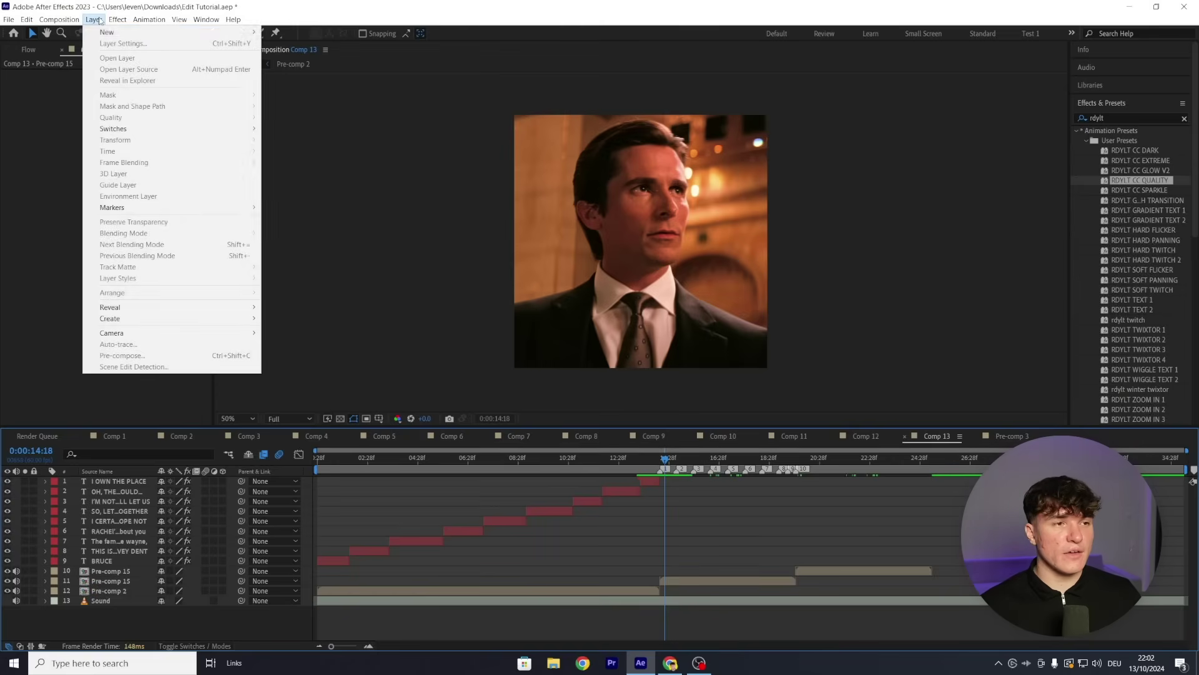
mouse_move(125, 32)
click(362, 101)
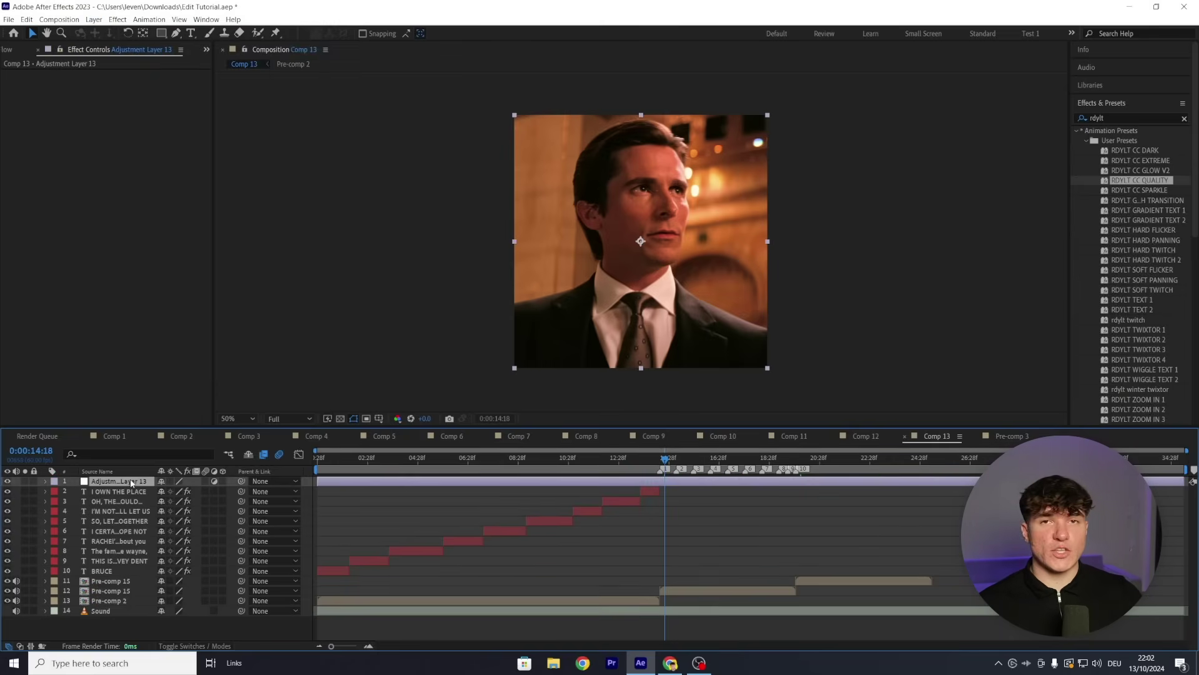
drag(131, 483, 115, 564)
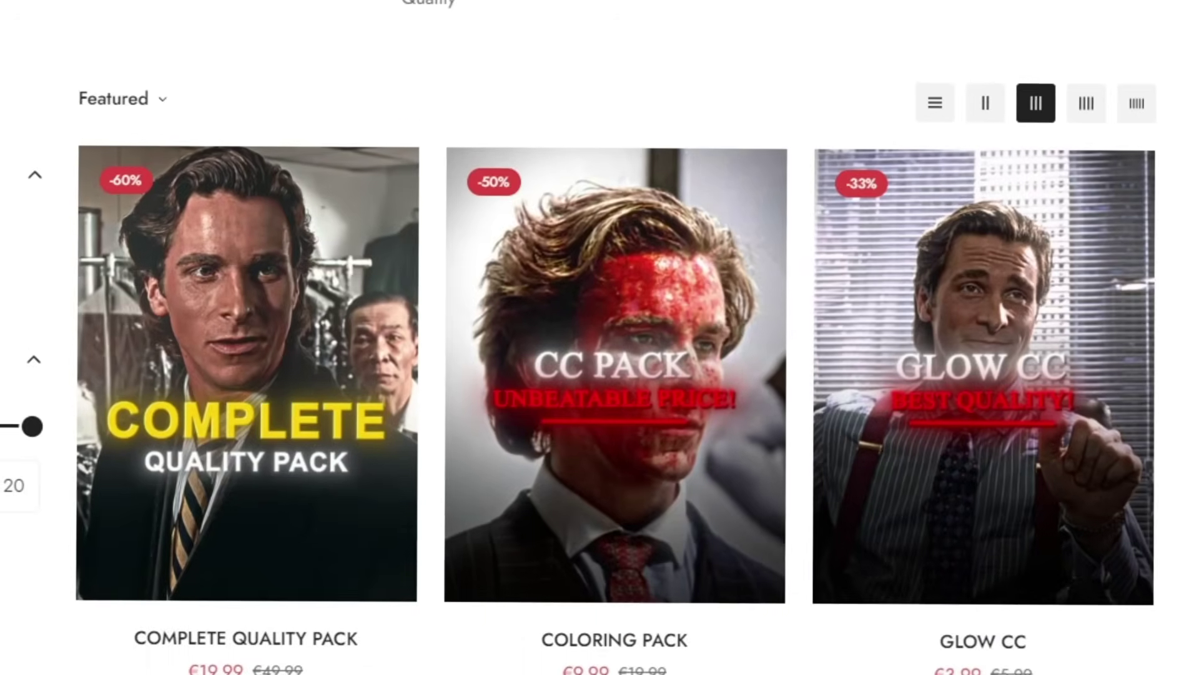
scroll(600, 337, down, 10)
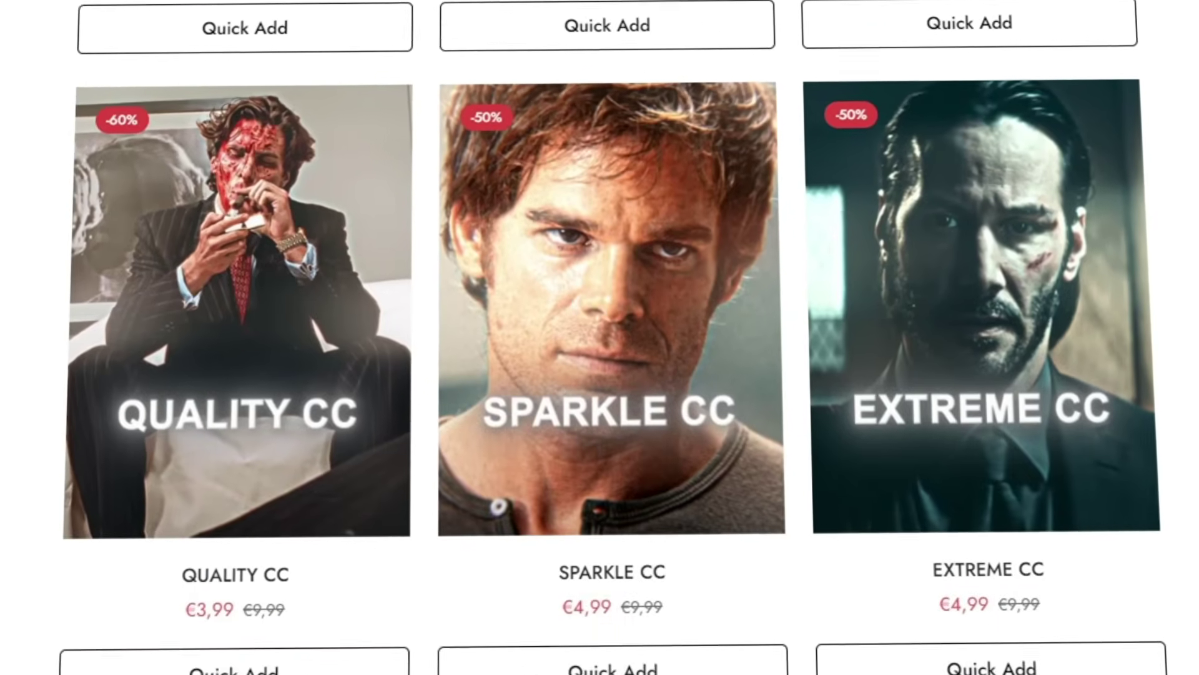
scroll(599, 337, down, 12)
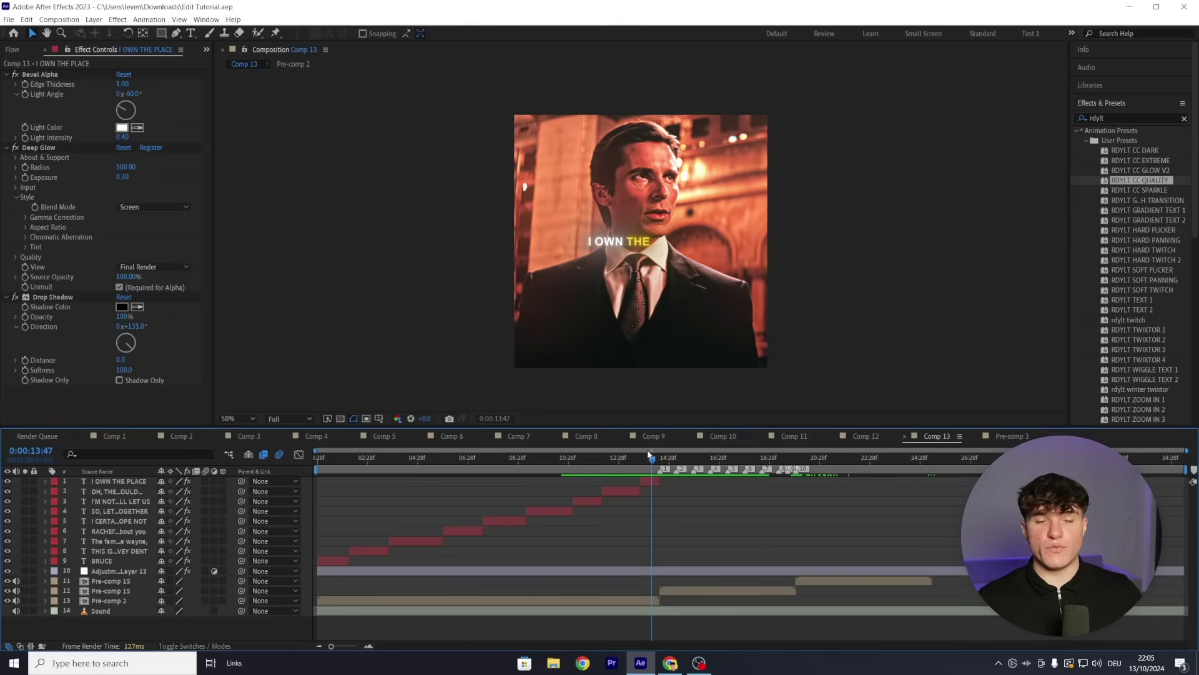
Step: Preview the color-graded cut after the I OWN THE PLACE caption, and create a white 1080 × 1080 px solid
key(space)
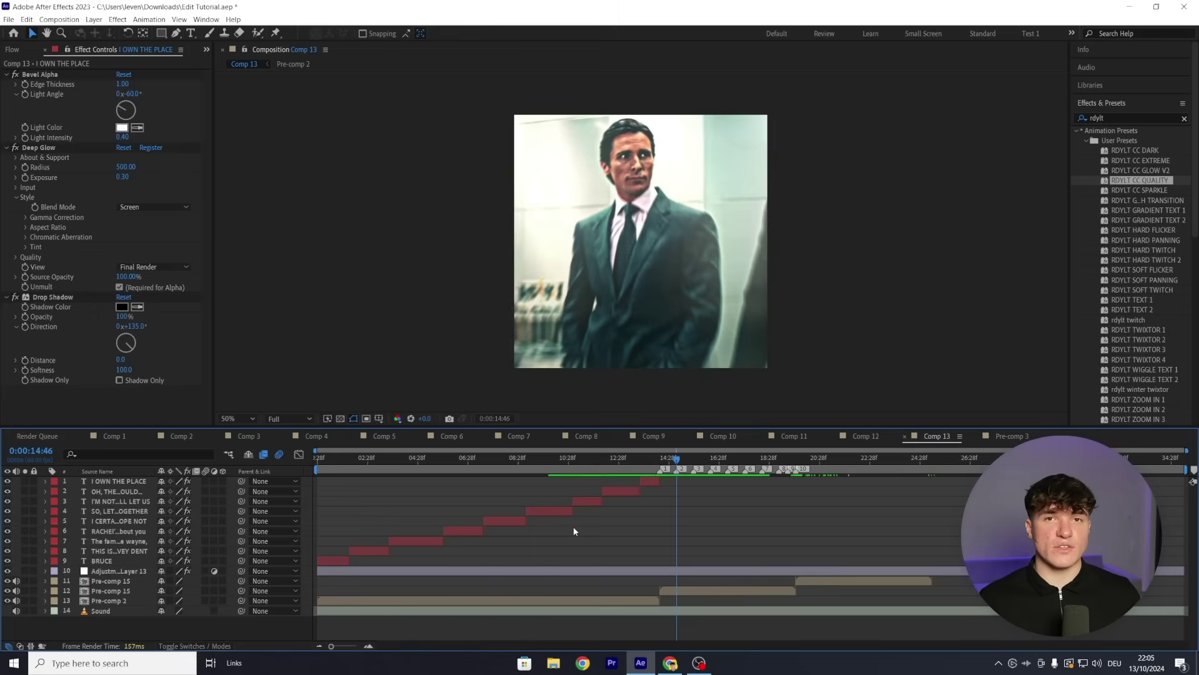
key(space)
click(94, 19)
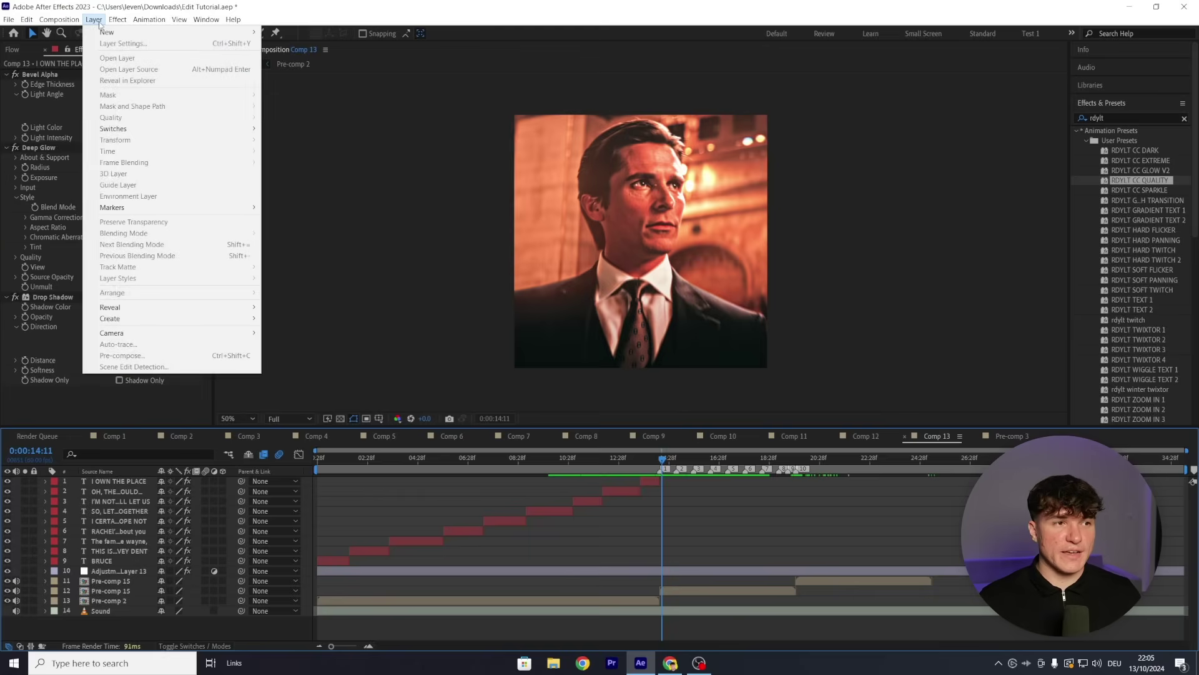
mouse_move(118, 32)
click(332, 44)
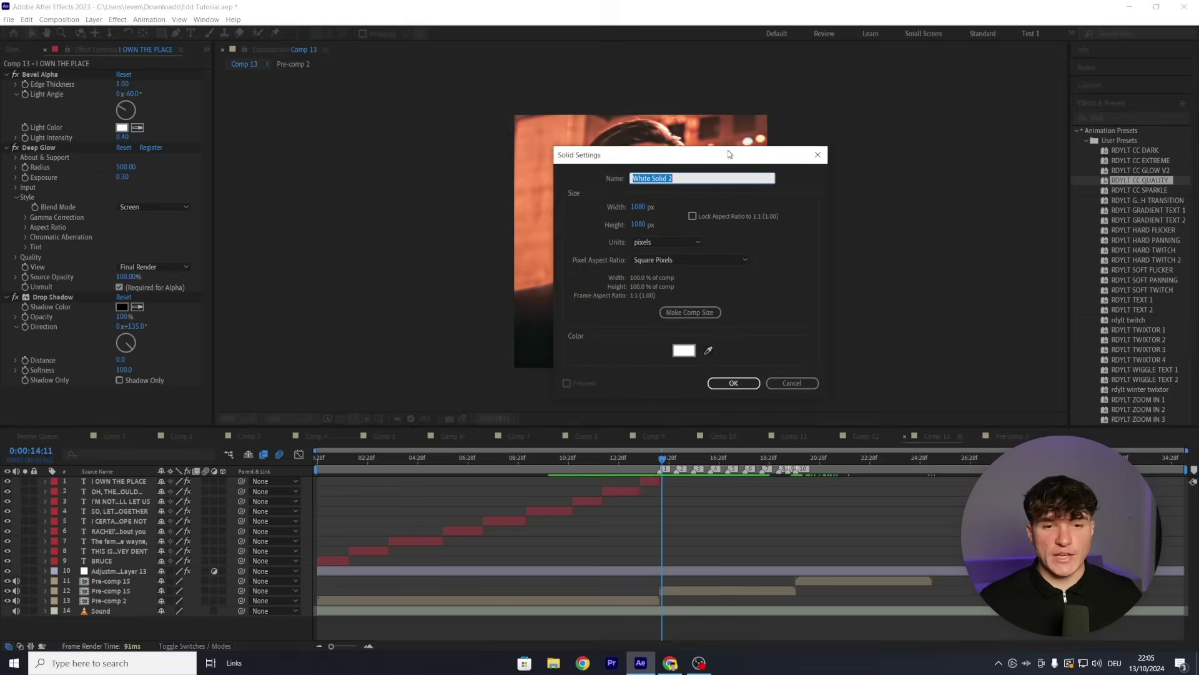
click(727, 381)
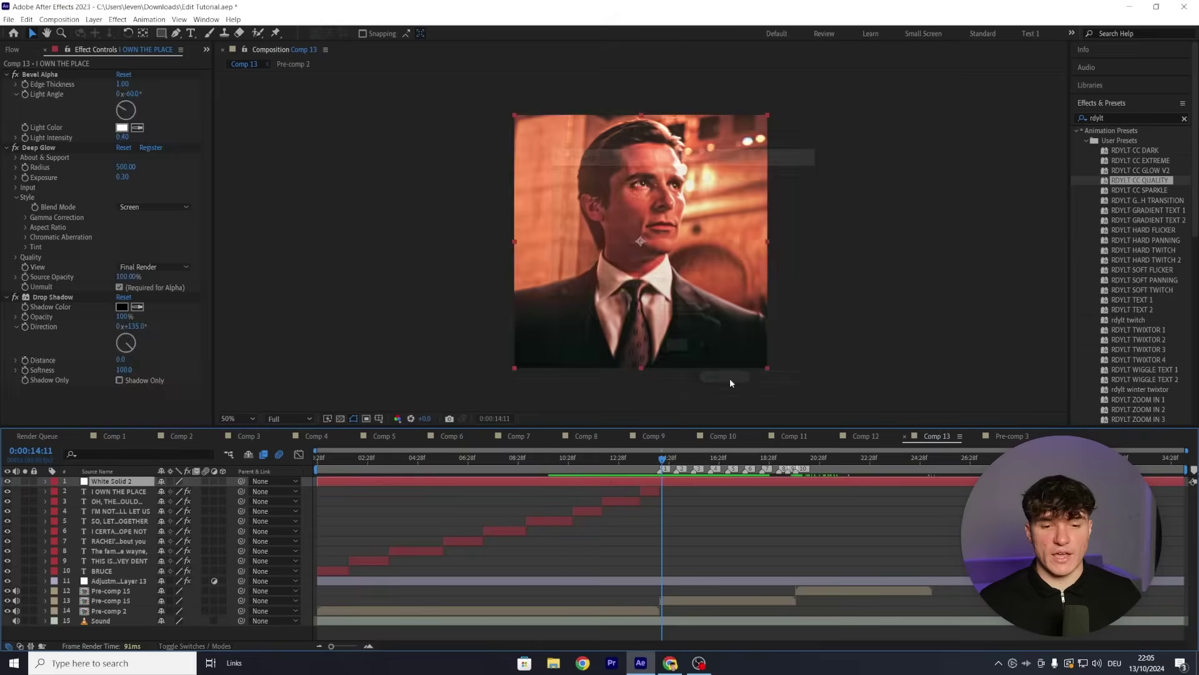
Step: Trim the start of the white solid to 0:00:13:56, ten frames before the cut at 0:00:14:06
drag(331, 646, 354, 645)
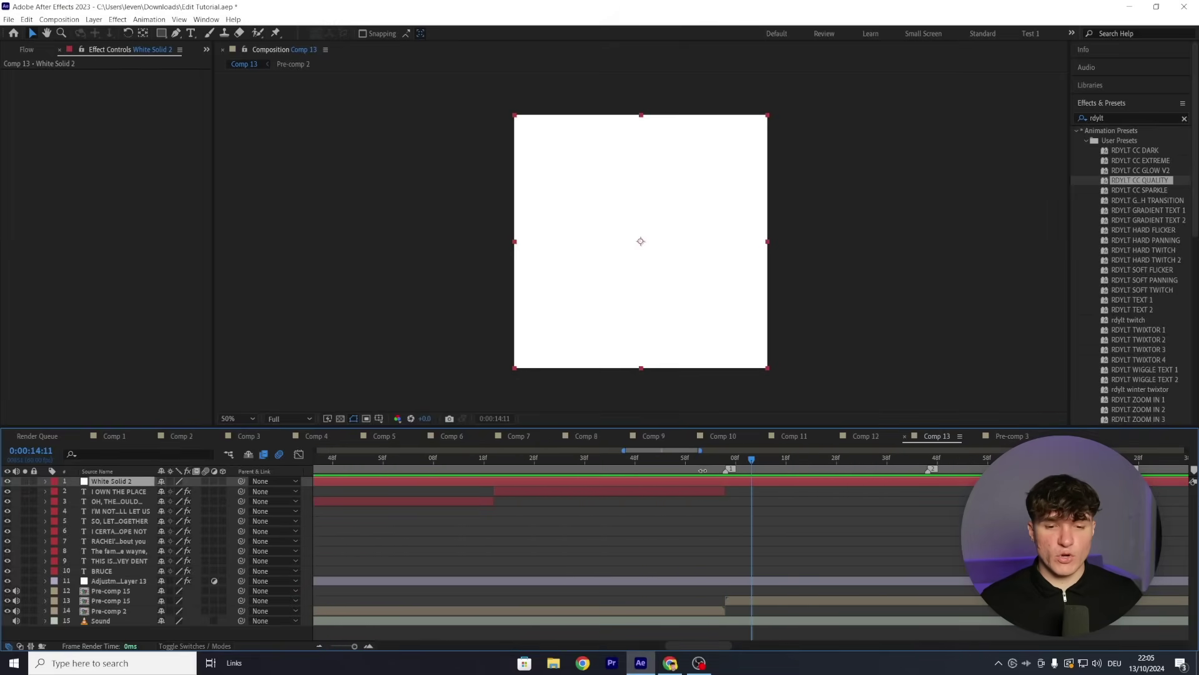
drag(752, 461, 724, 461)
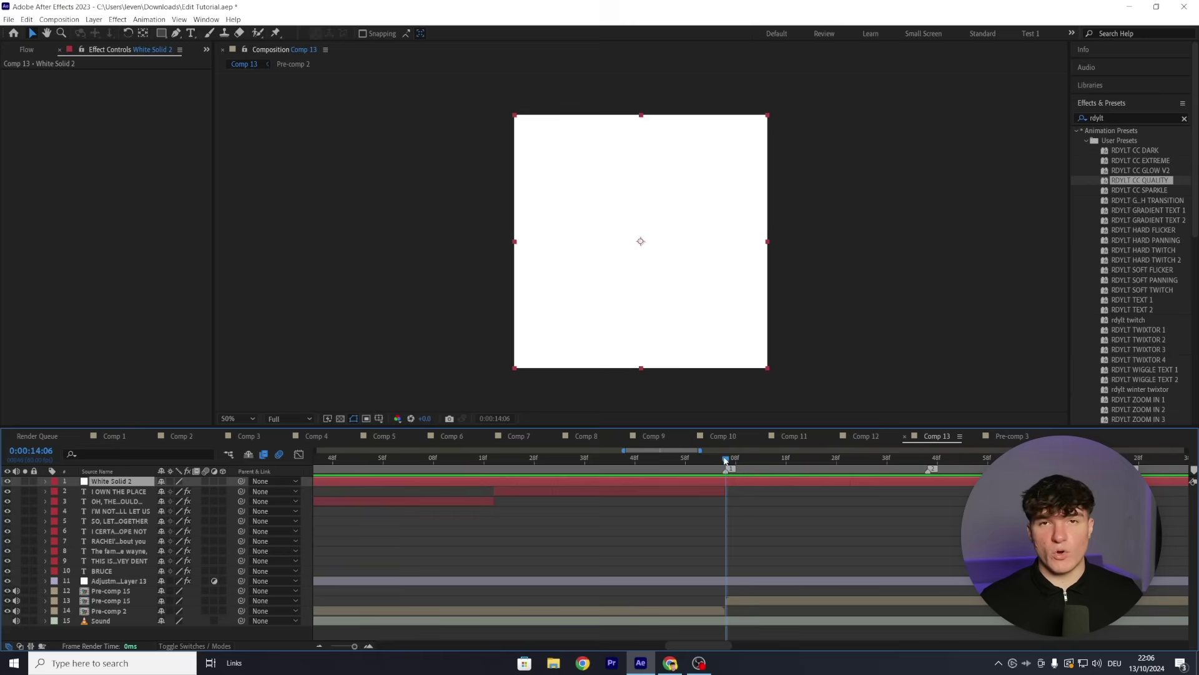
key(Page_Up)
key(Page_Up)
key(Page_Up)
key(Page_Up)
key(Page_Up)
key(Page_Up)
key(Page_Up)
key(Page_Up)
key(Page_Up)
key(Page_Up)
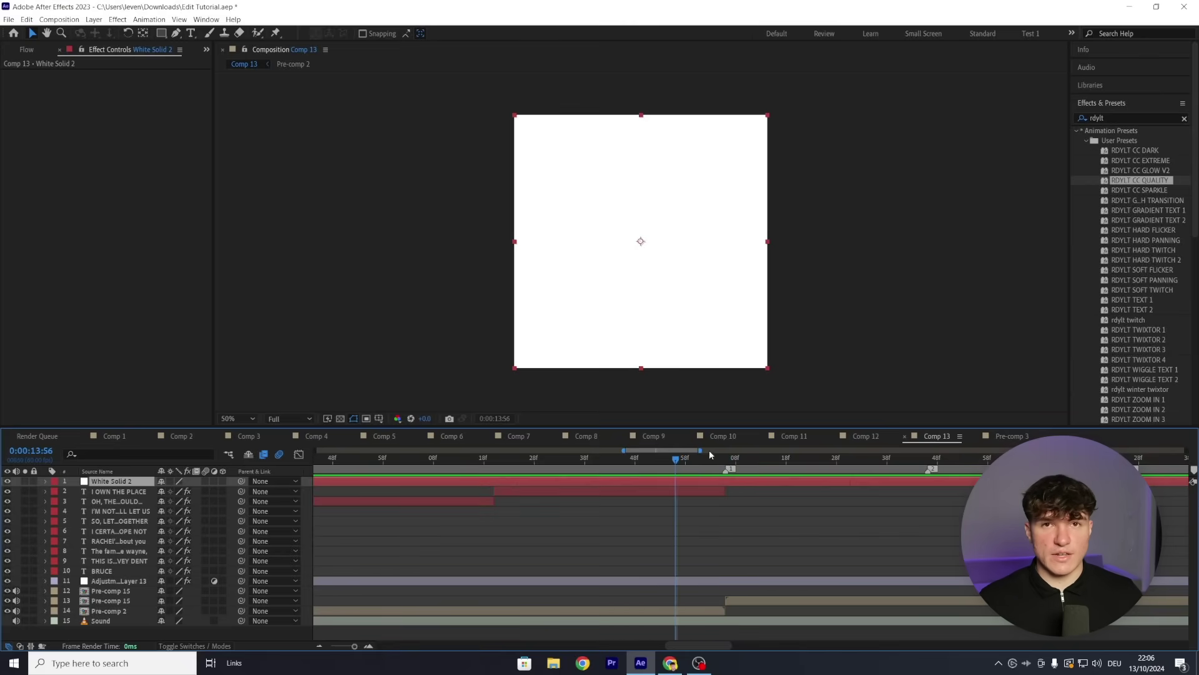
key(ctrl+shift+d)
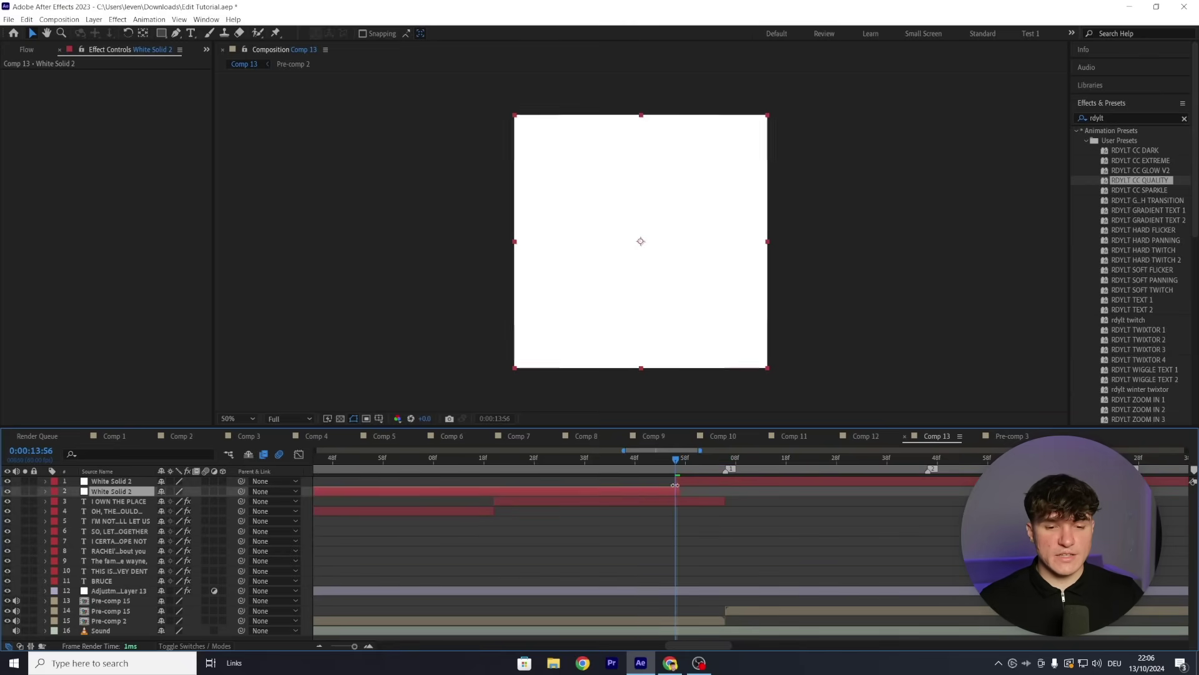
key(Delete)
Step: Cut the white solid's end at 0:00:14:16, ten frames after the first beat marker's cut
click(727, 459)
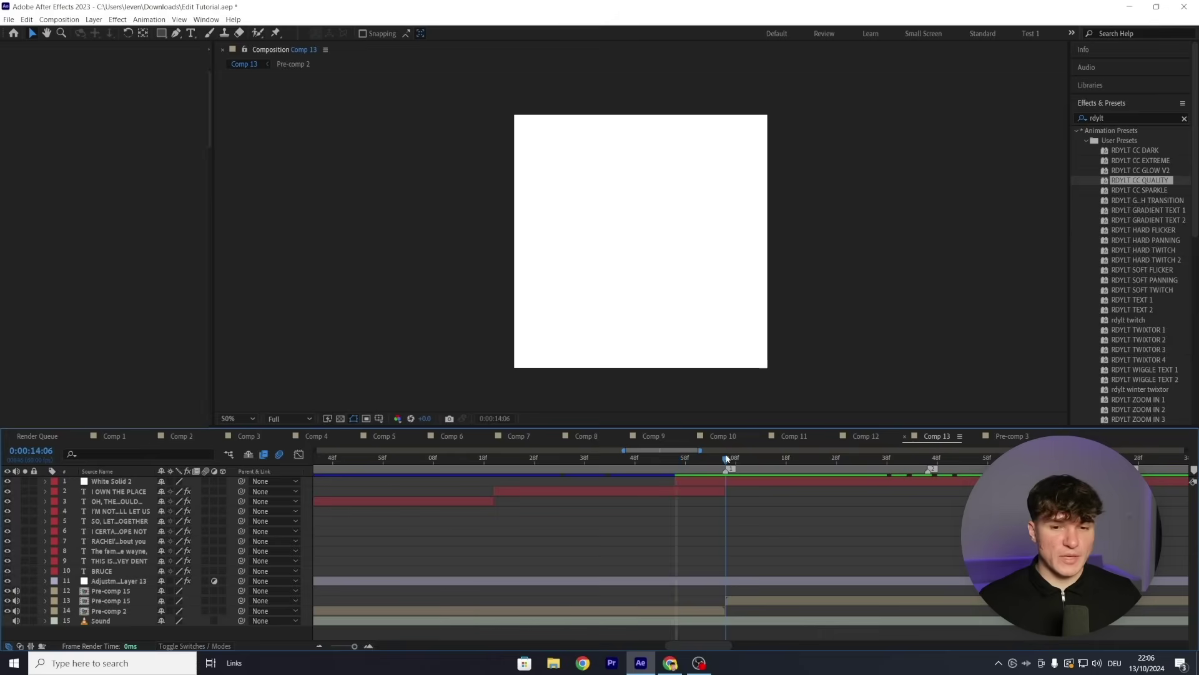
drag(727, 459, 777, 458)
click(820, 482)
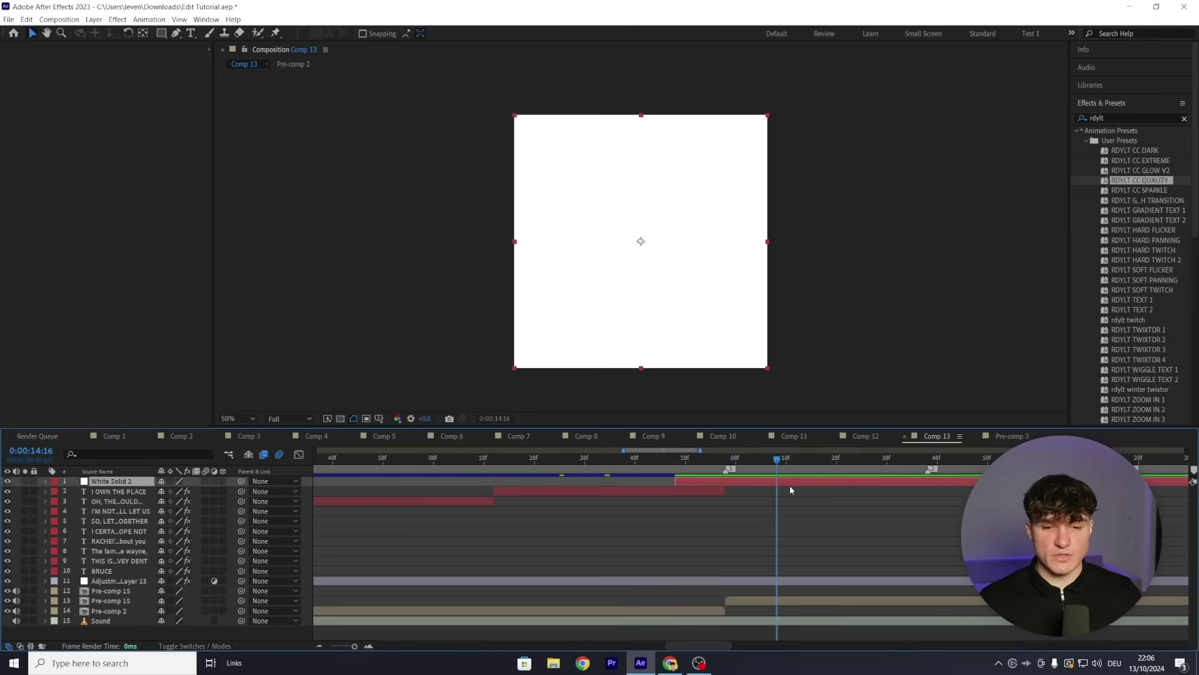
key(ctrl+shift+d)
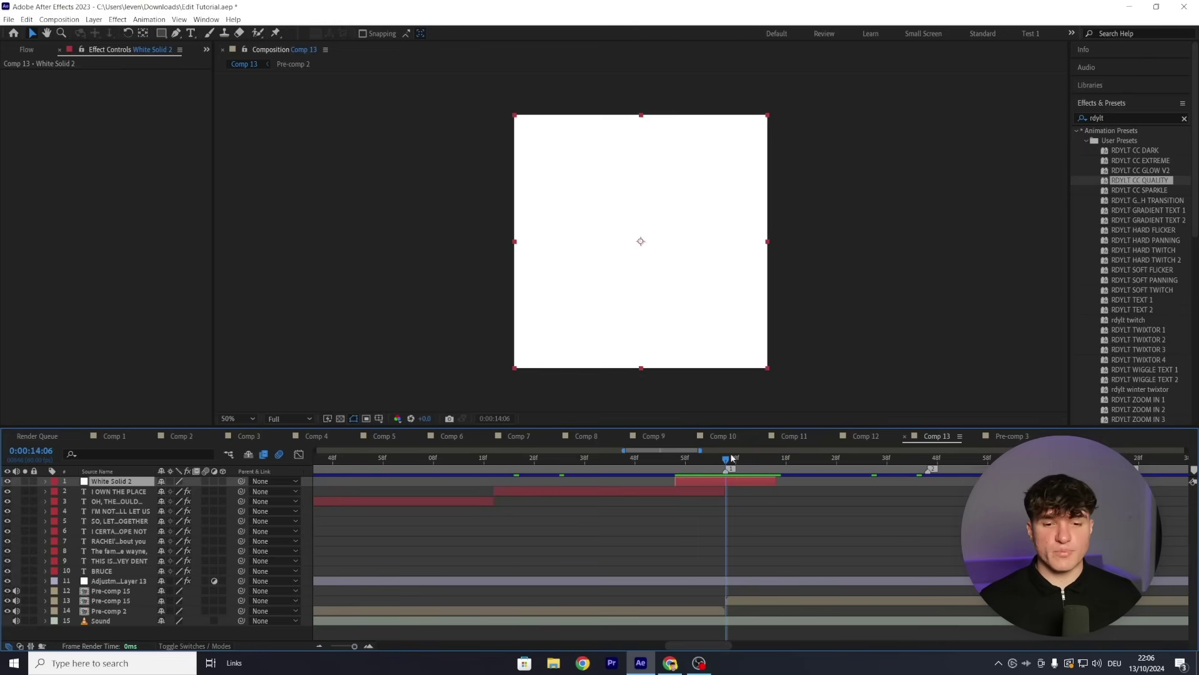
Step: Keyframe the white solid's opacity to 0% at 0:00:13:56, 100% at 0:00:14:06 and 0% at 0:00:14:16
key(t)
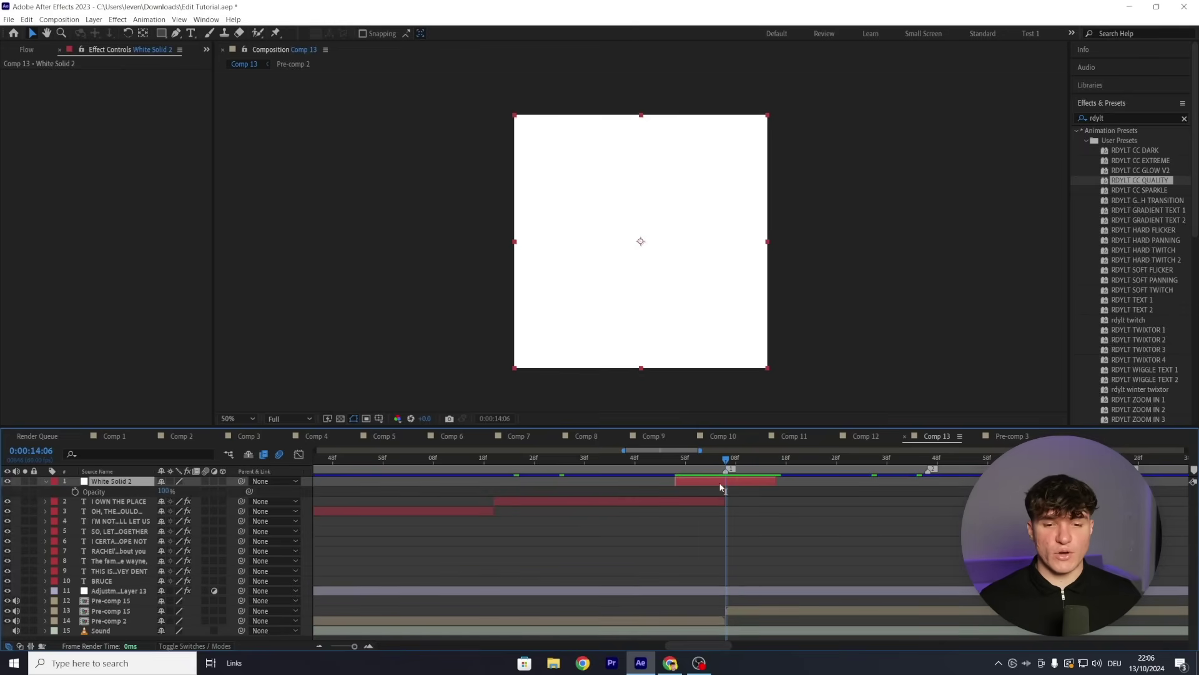
click(75, 492)
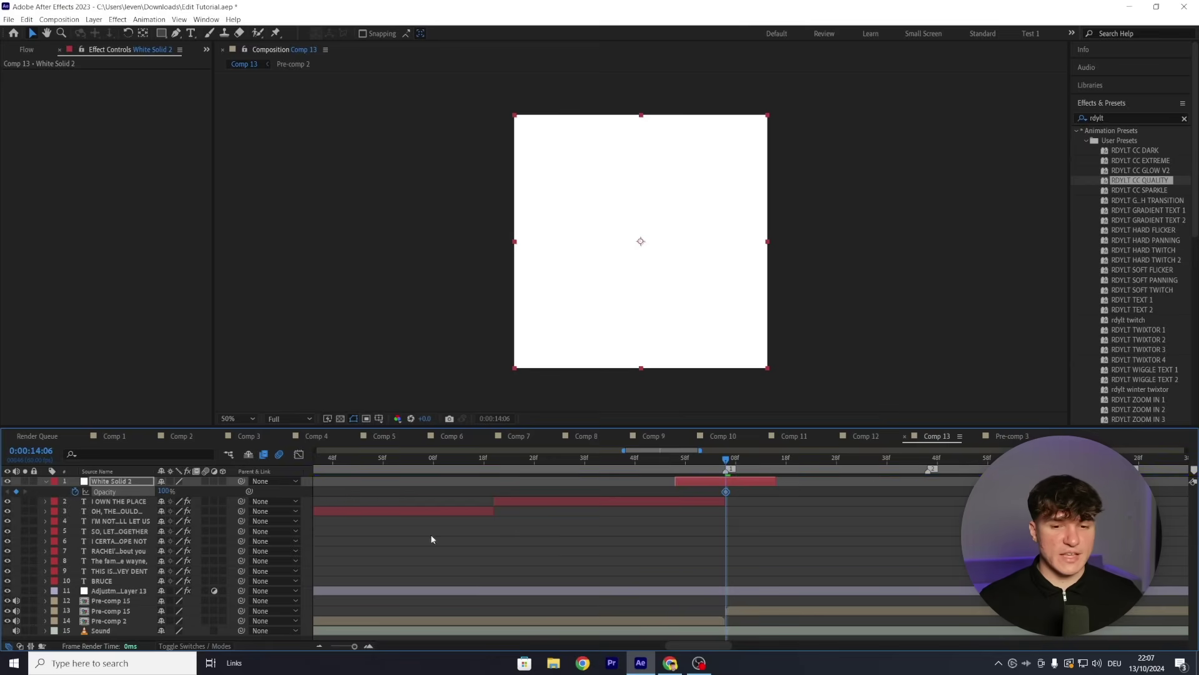
drag(726, 459, 676, 460)
drag(169, 488, 125, 488)
click(776, 459)
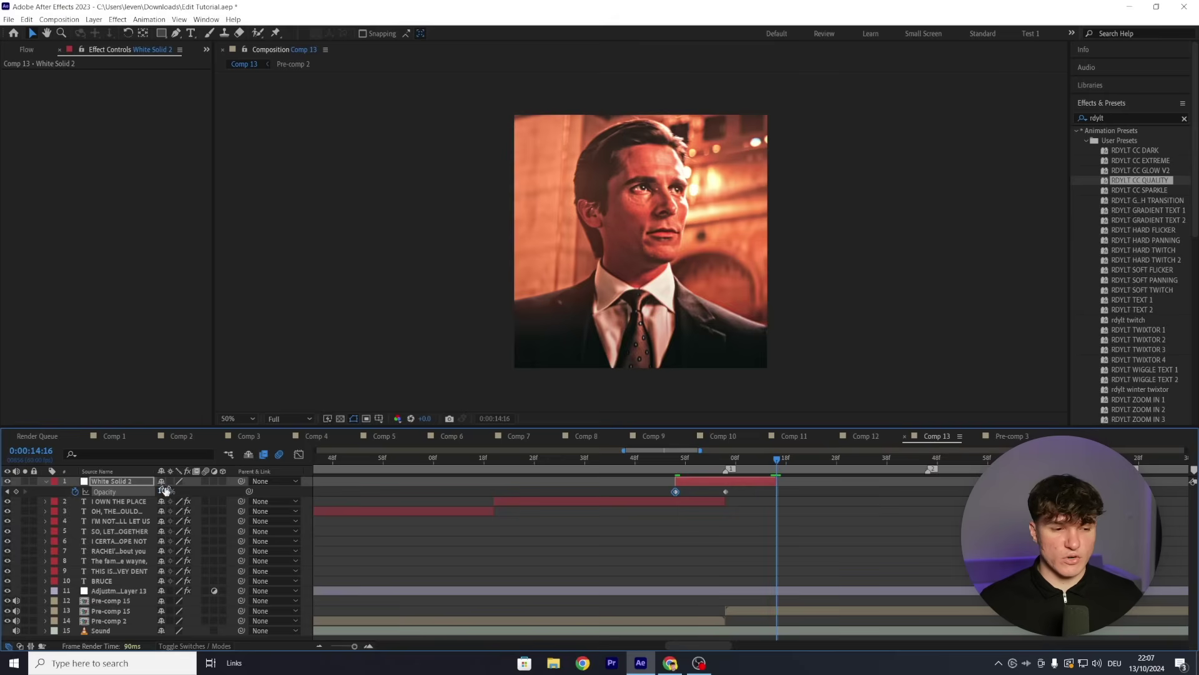
Step: Apply Easy Ease to all three Opacity keyframes of the white solid
drag(814, 473, 629, 496)
right_click(676, 492)
mouse_move(705, 492)
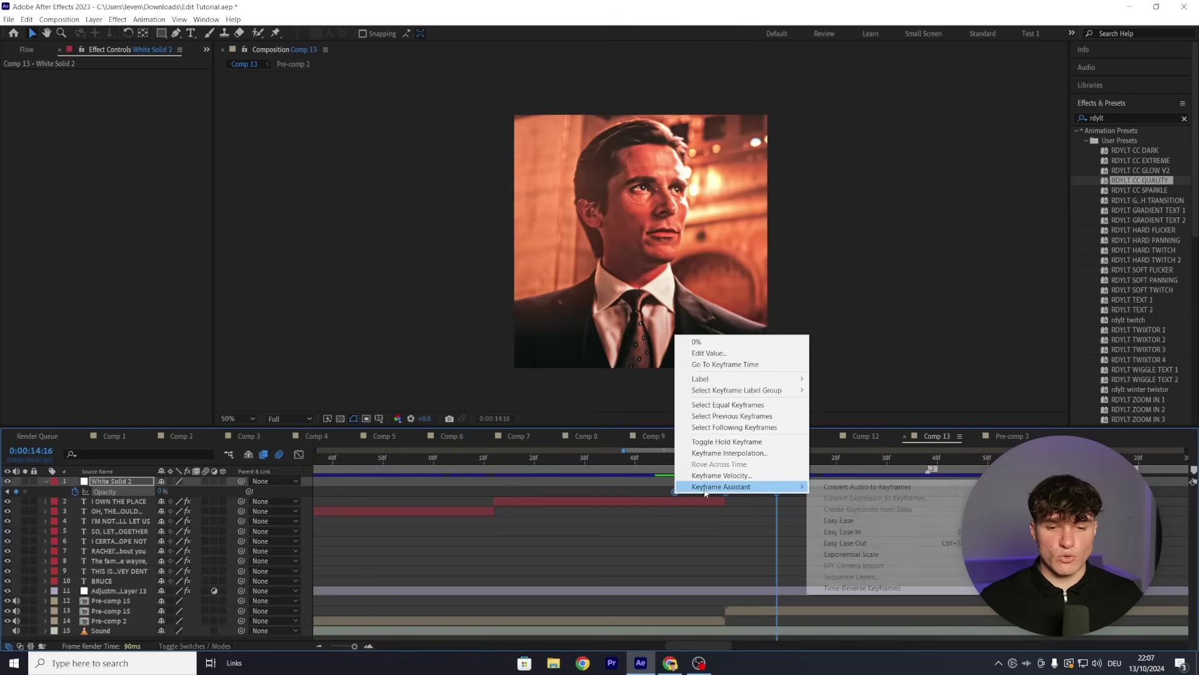
click(838, 520)
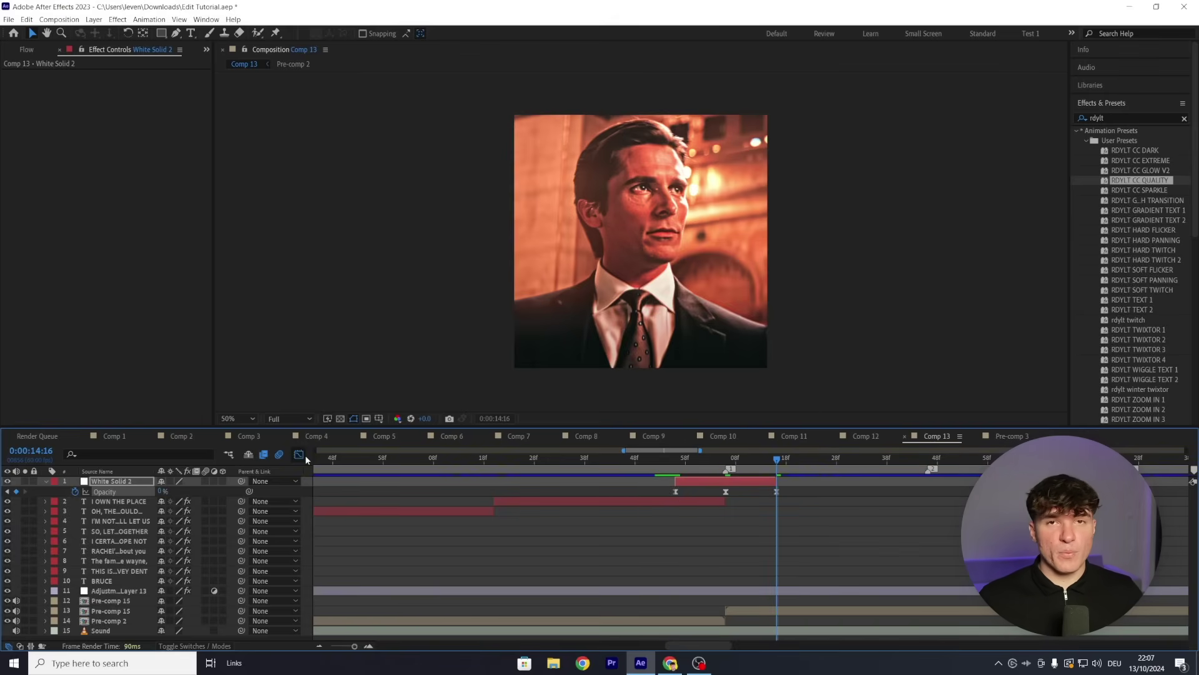
Step: Reshape the white solid's Opacity curve into a sharp peak, with a slow build-up and fast fall around the 100% keyframe
click(302, 457)
drag(695, 613, 709, 613)
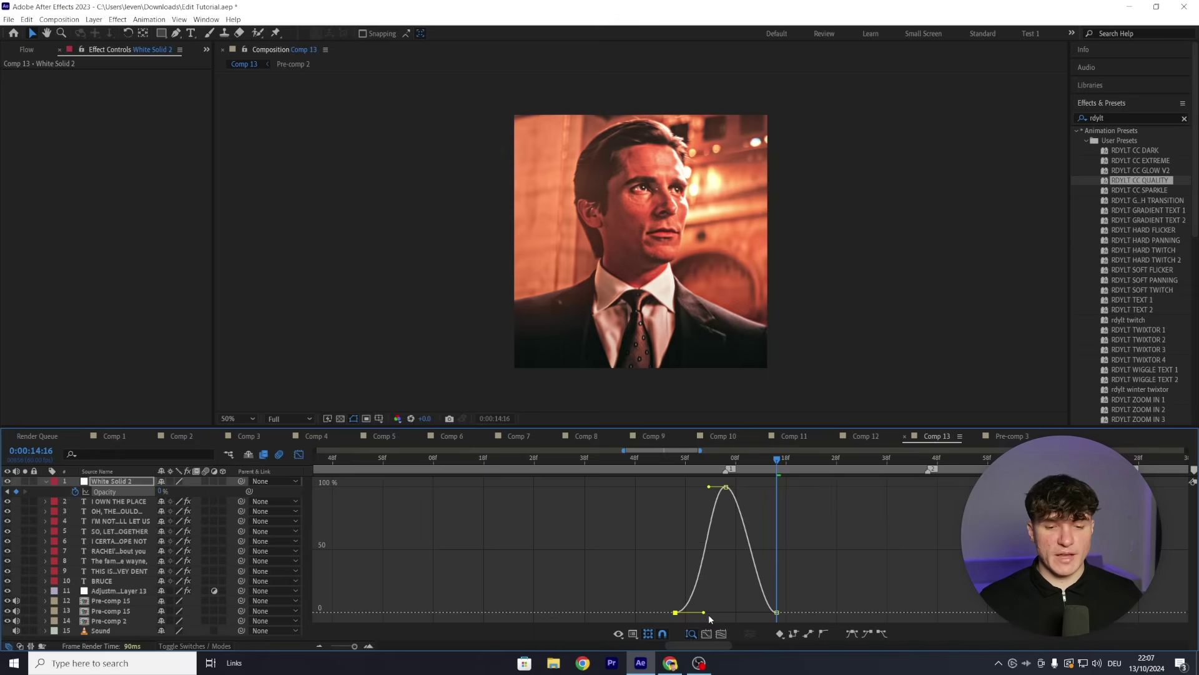
drag(709, 487, 744, 589)
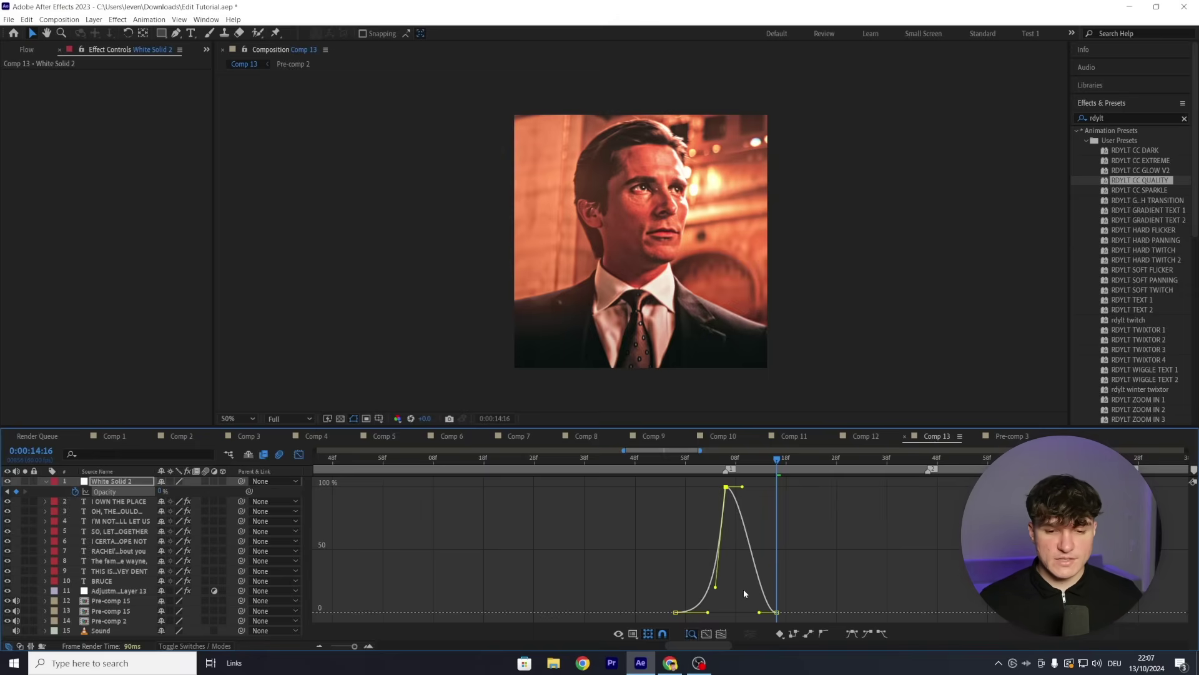
drag(744, 490, 743, 580)
key(shift+F3)
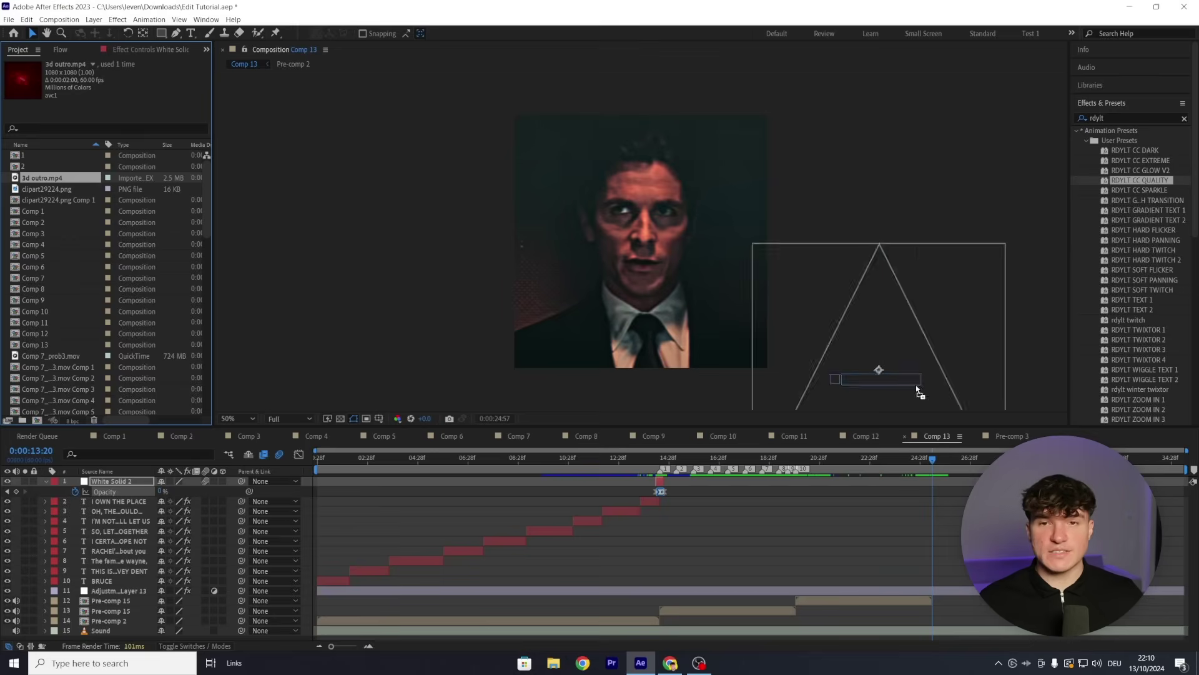
Step: Add 3d outro.mp4 to Comp 13 beneath the adjustment layer, starting where the last clip ends at 0:00:24:57
drag(919, 394, 932, 598)
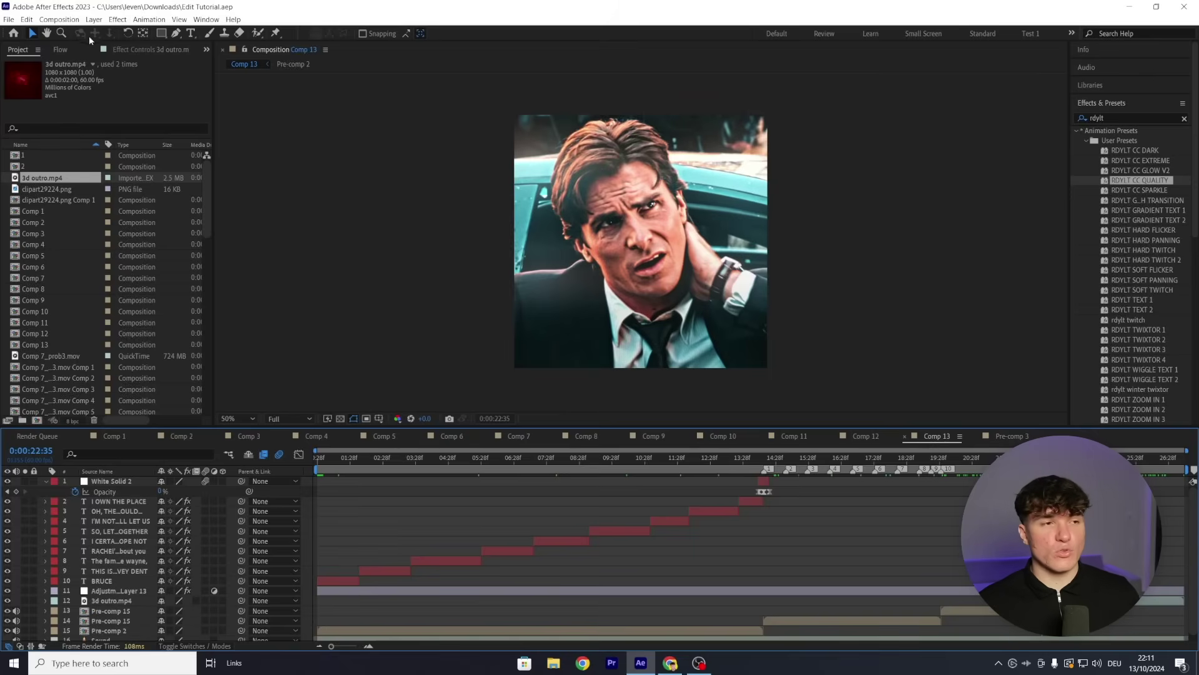
Step: Add Comp 13 to the render queue and set its output module format to QuickTime
click(59, 19)
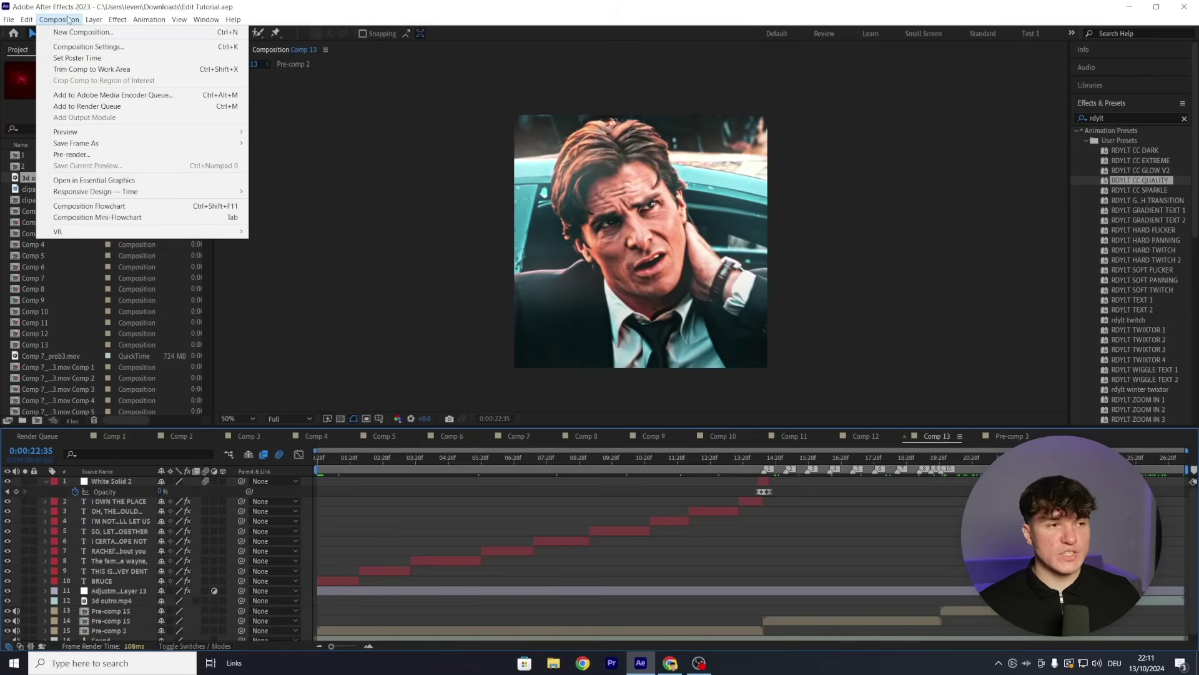
click(109, 114)
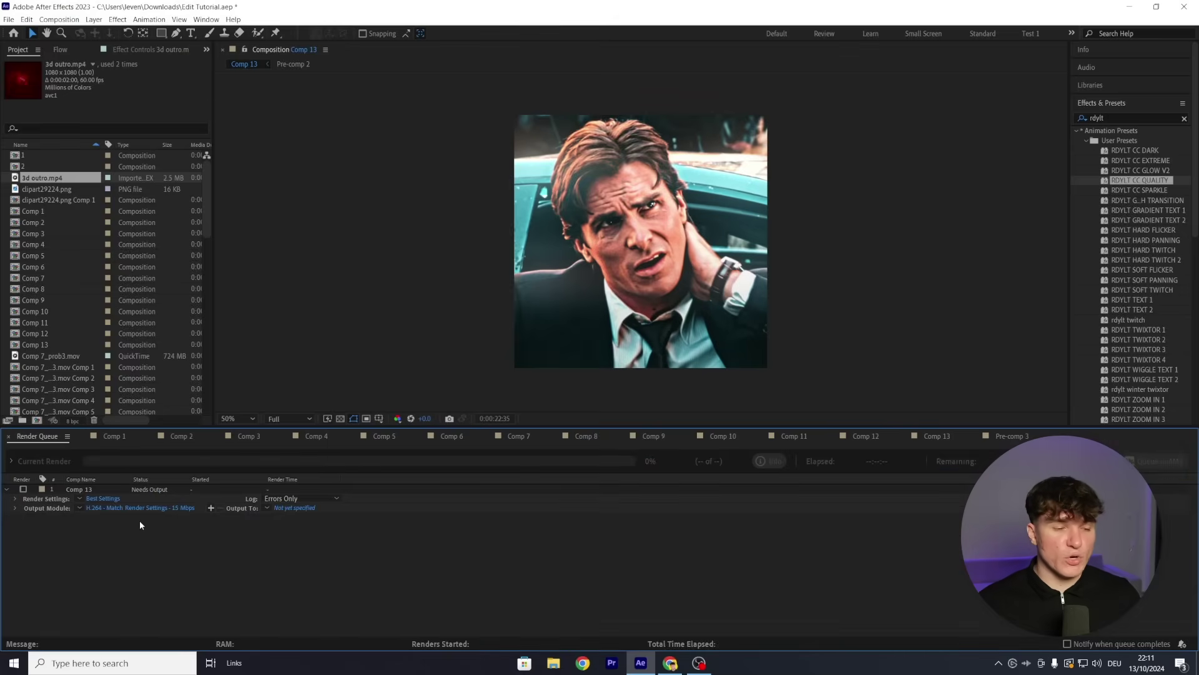
click(149, 509)
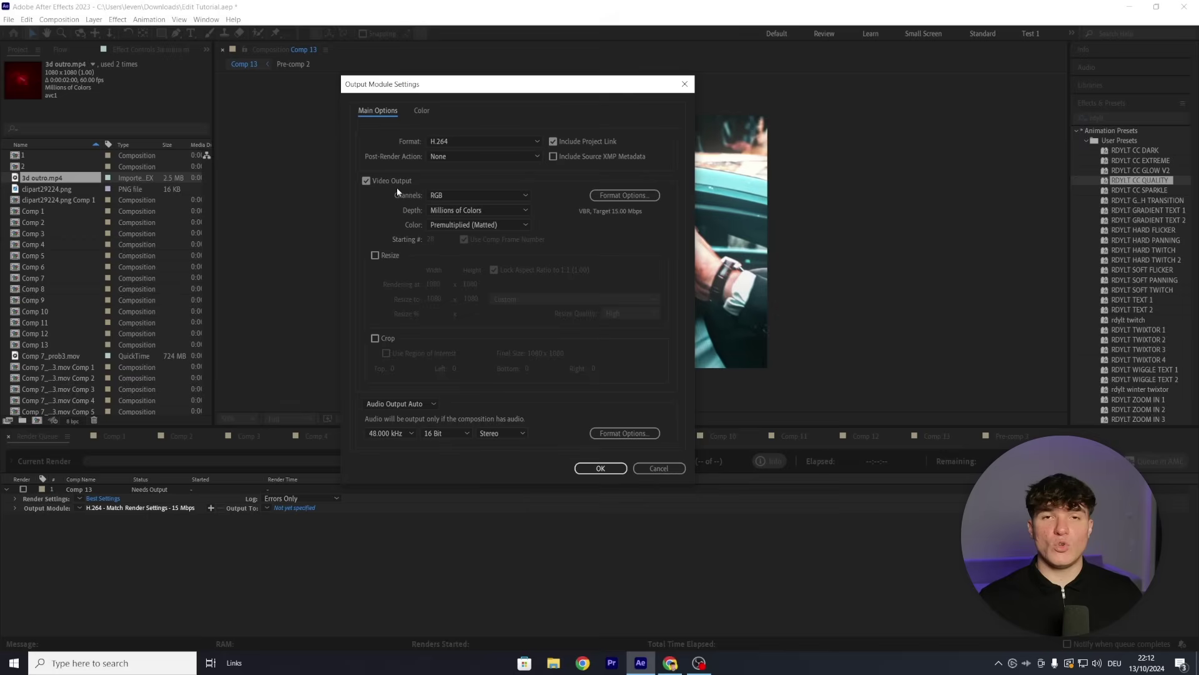
click(463, 140)
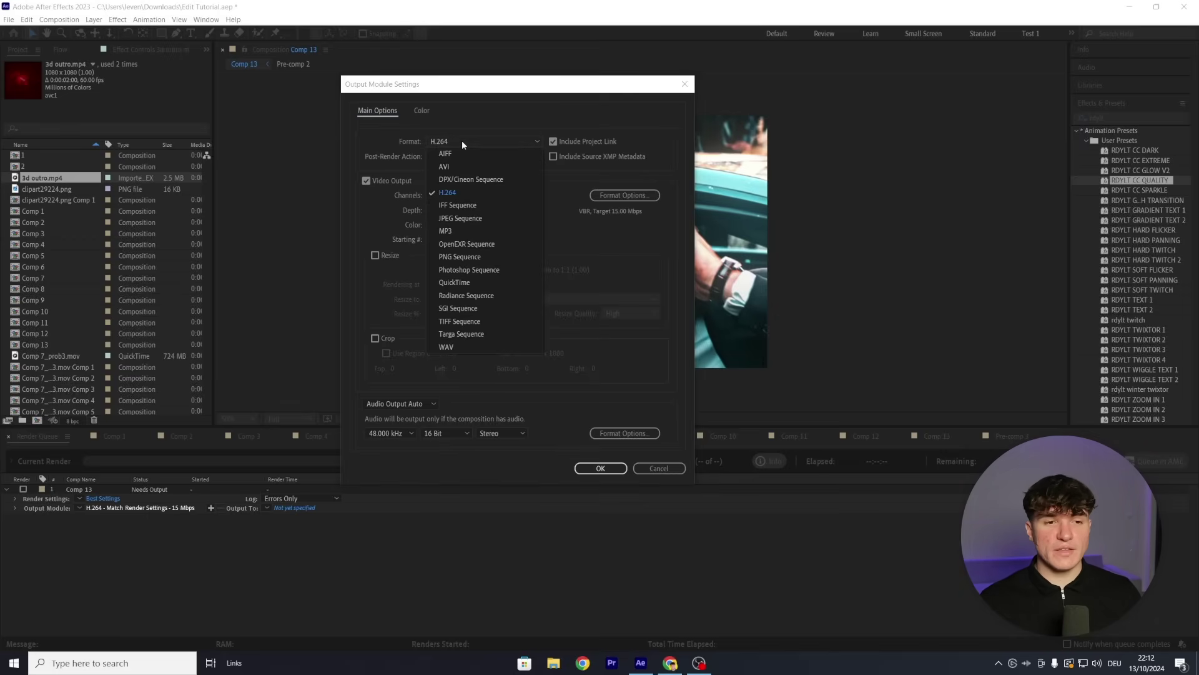
click(475, 260)
click(601, 468)
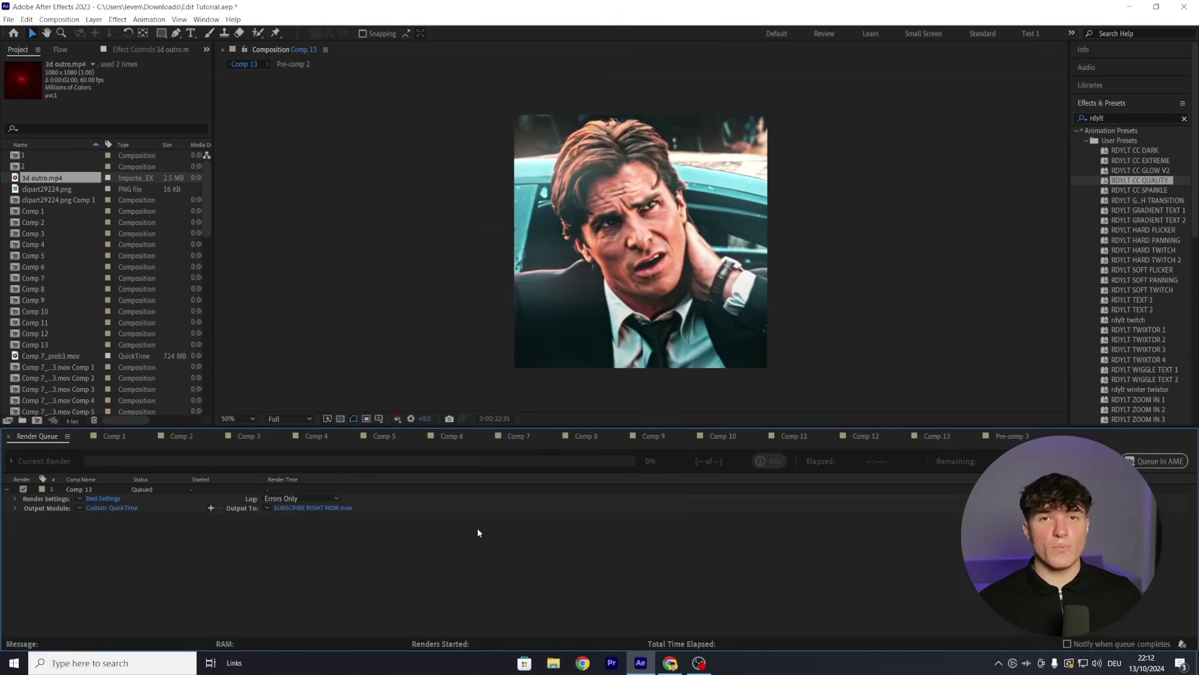